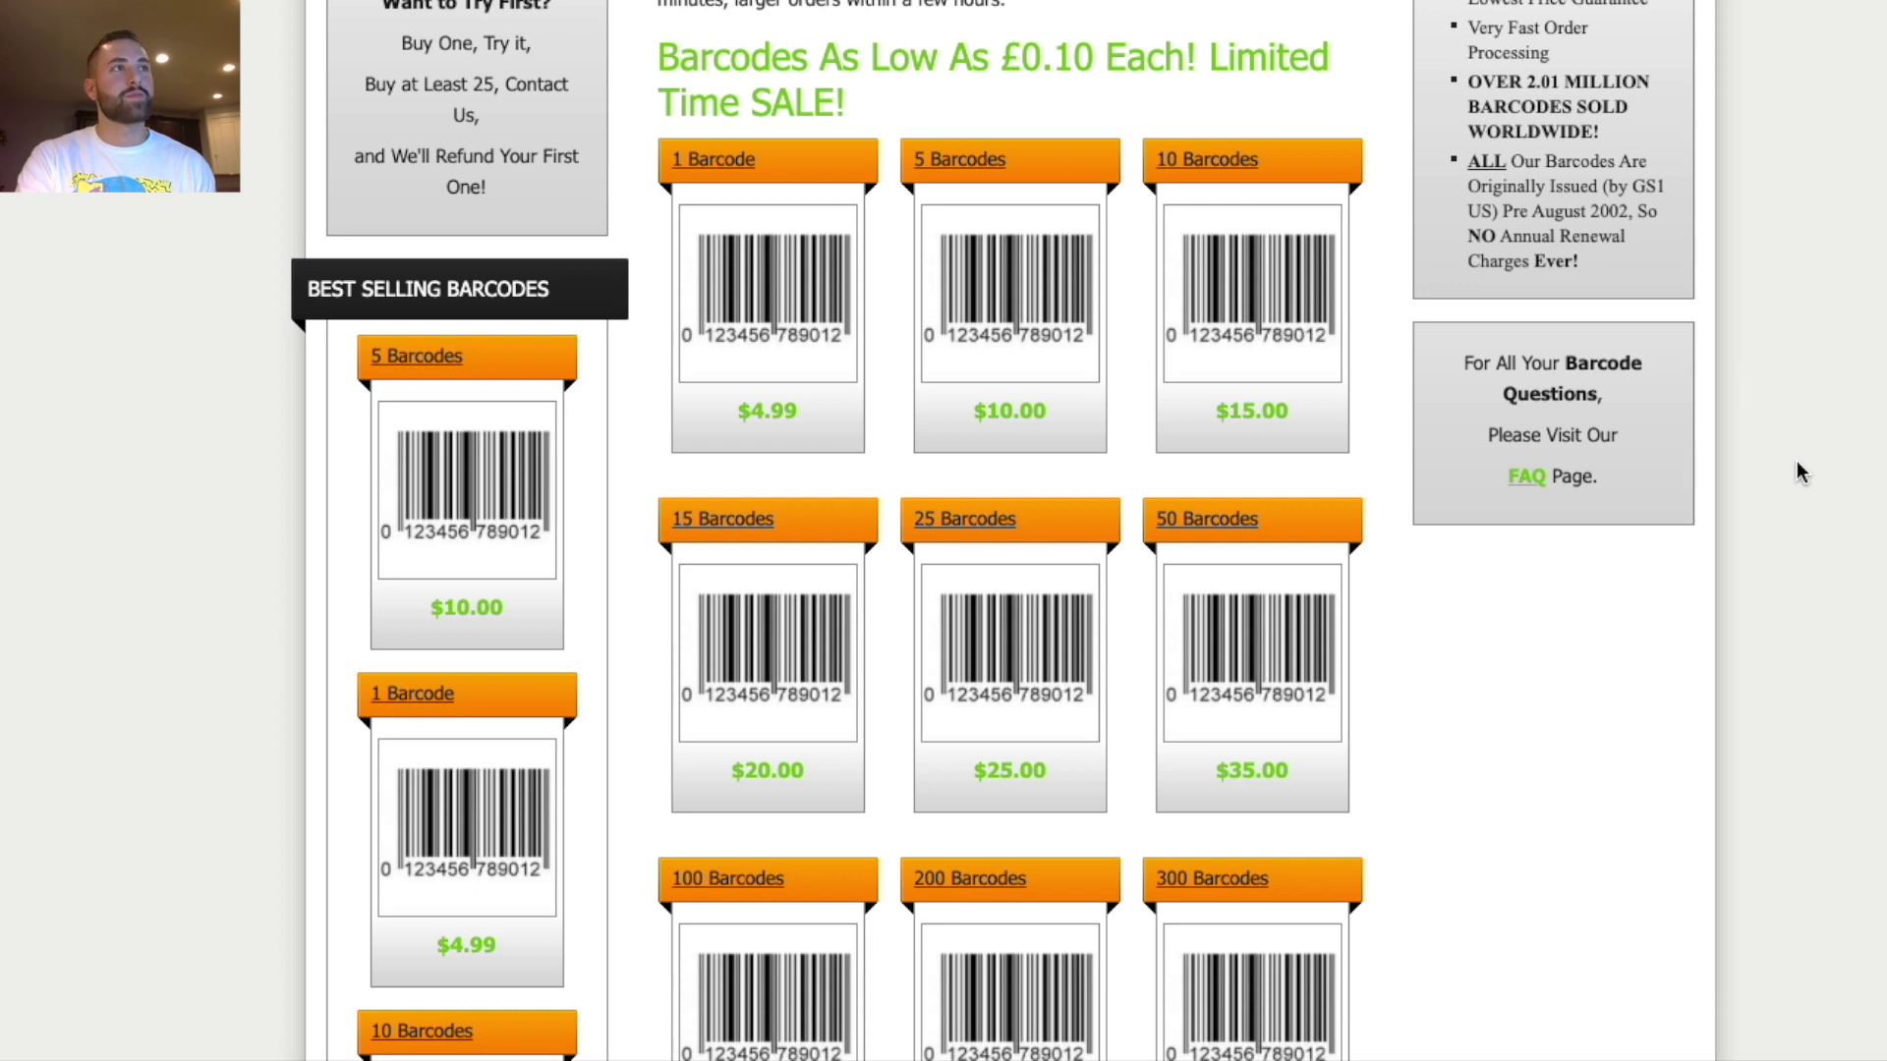
Examine the barcode seller's claims about GS1 origin and annual renewal charges.
scroll(1808, 551, up, 5)
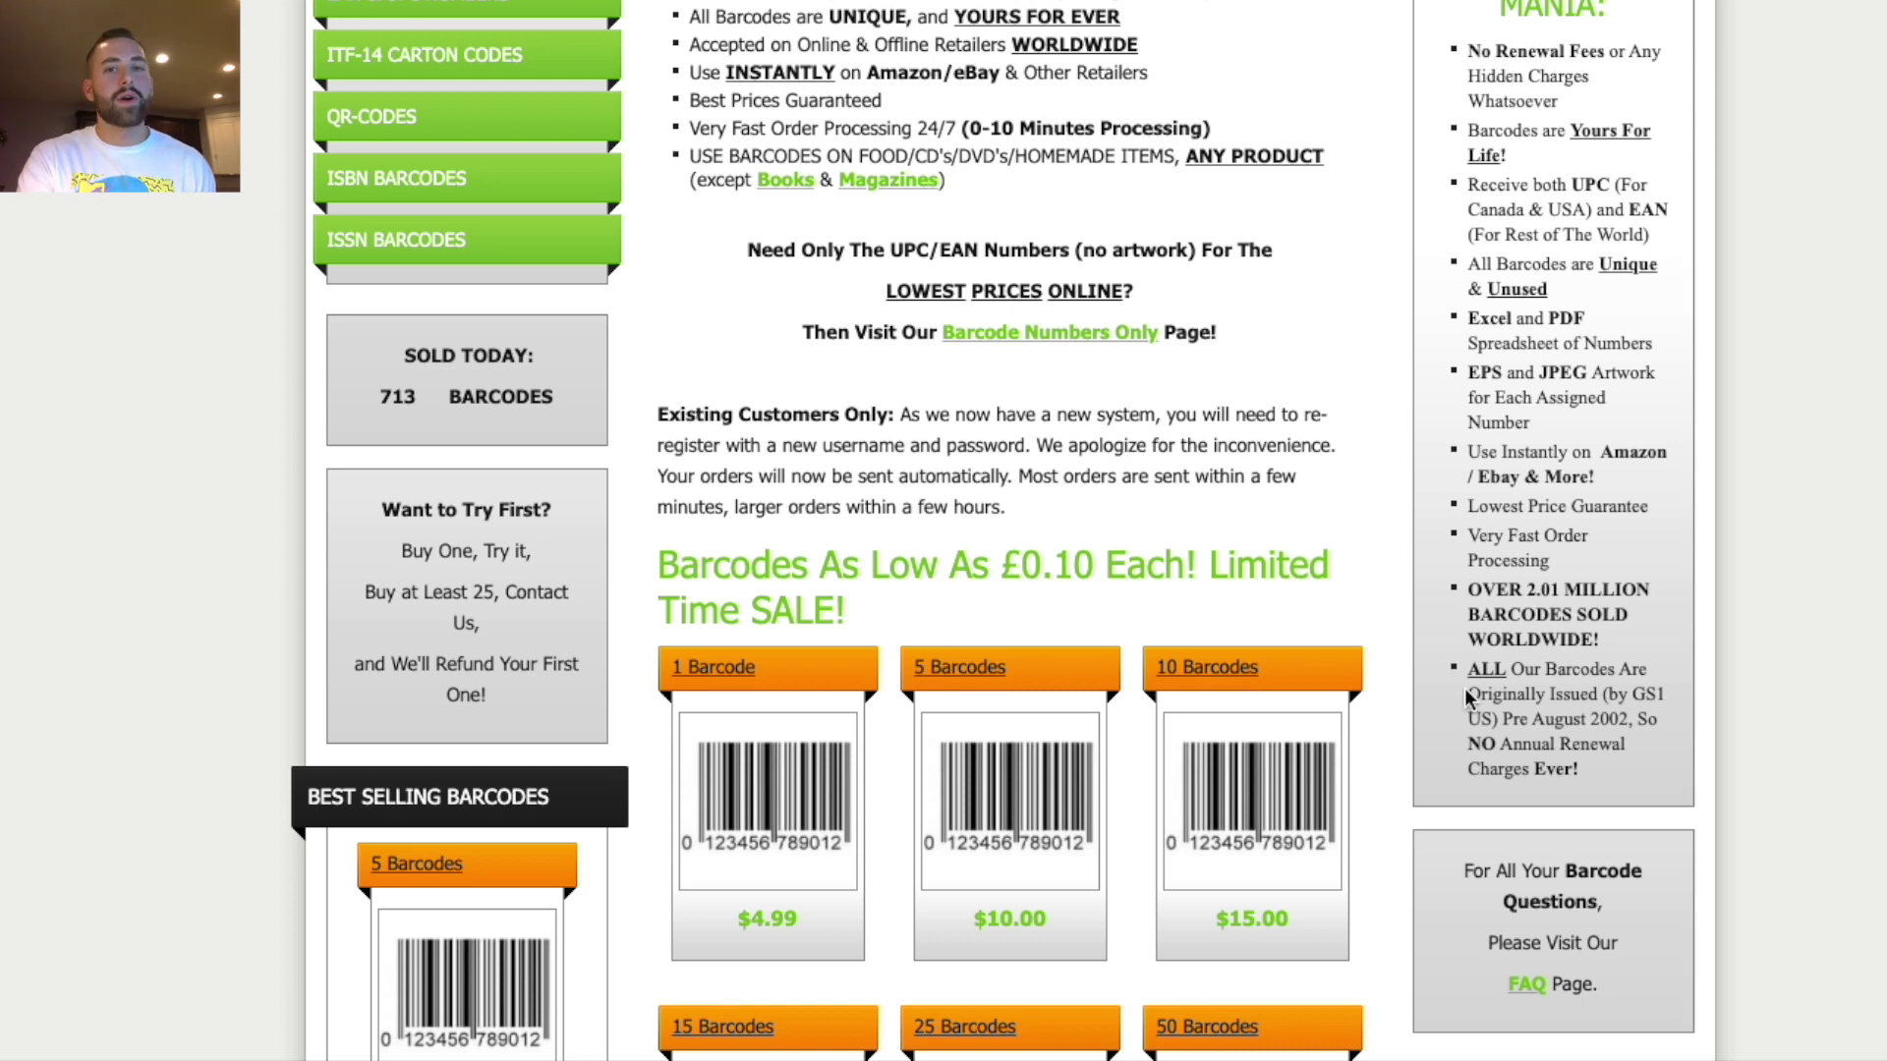
drag(1465, 672, 1652, 749)
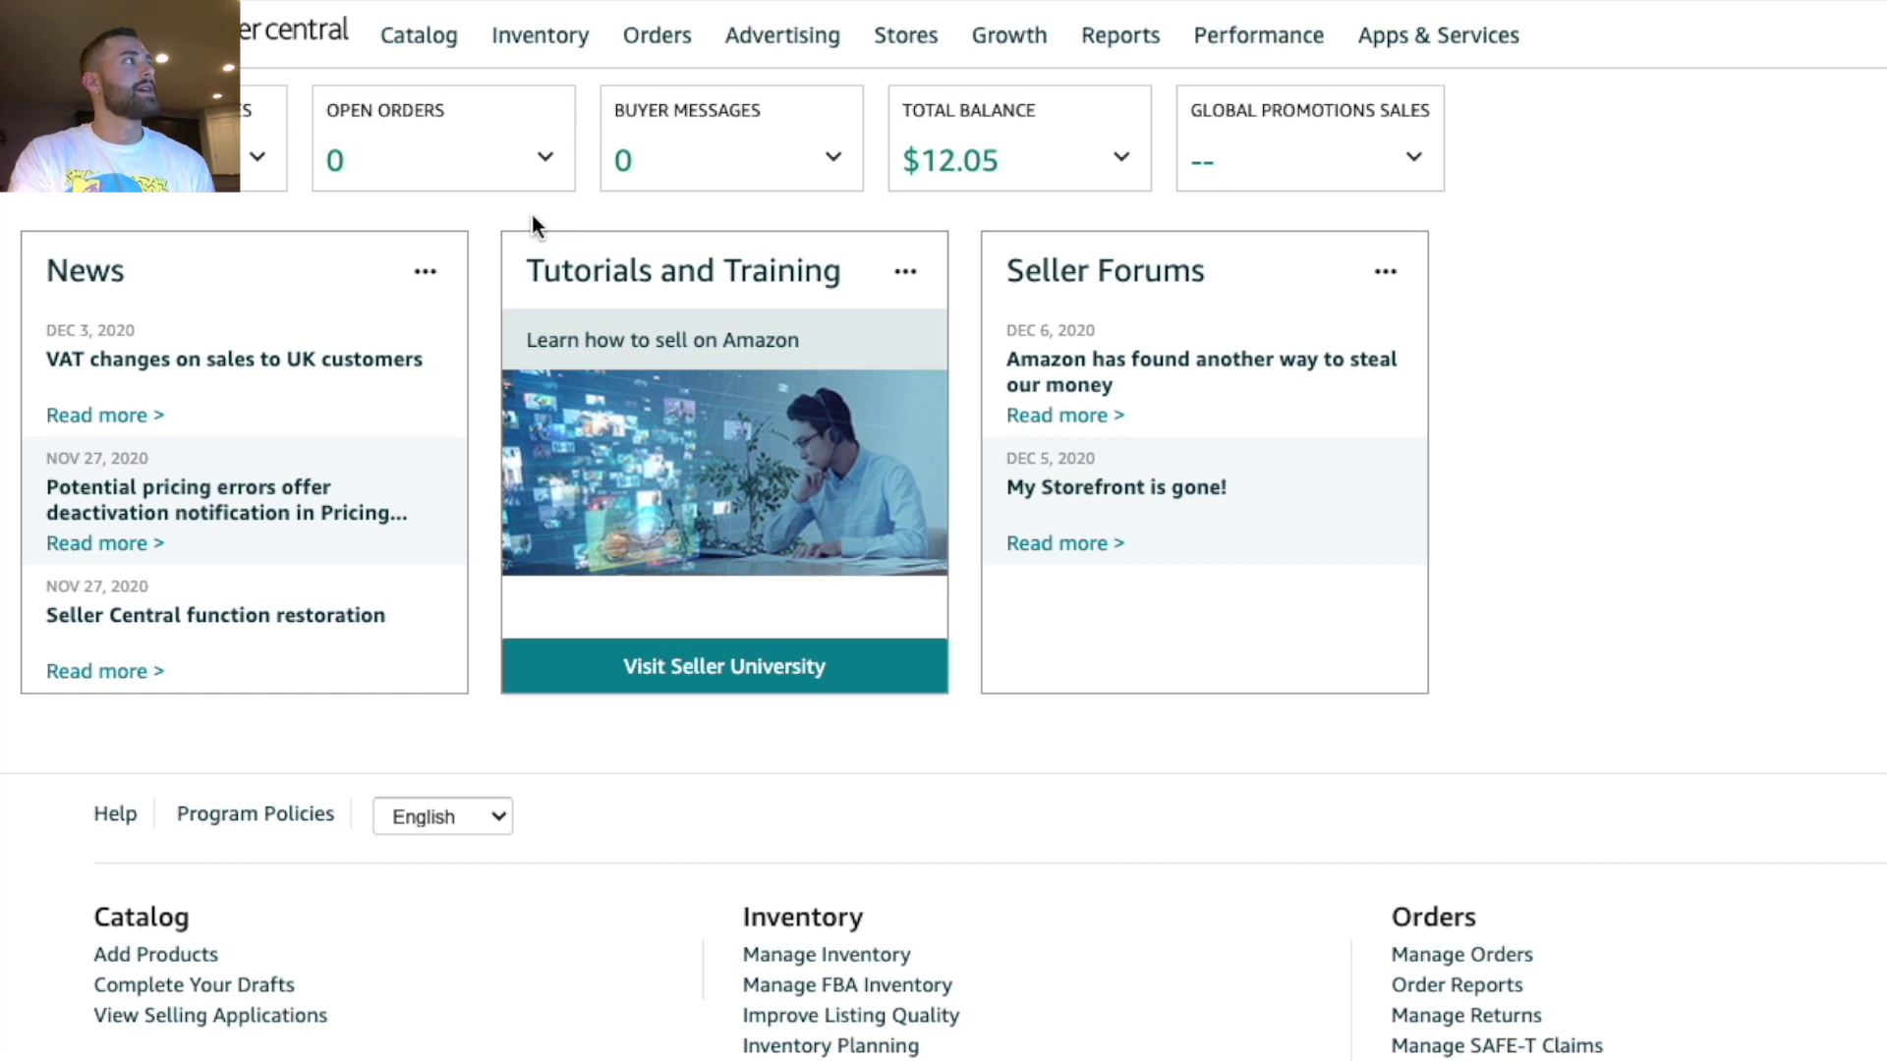
Open Seller Central's Add Products page, search Amazon's catalog for "iphone otterbox cases SE" and review the results' selling options.
mouse_move(428, 54)
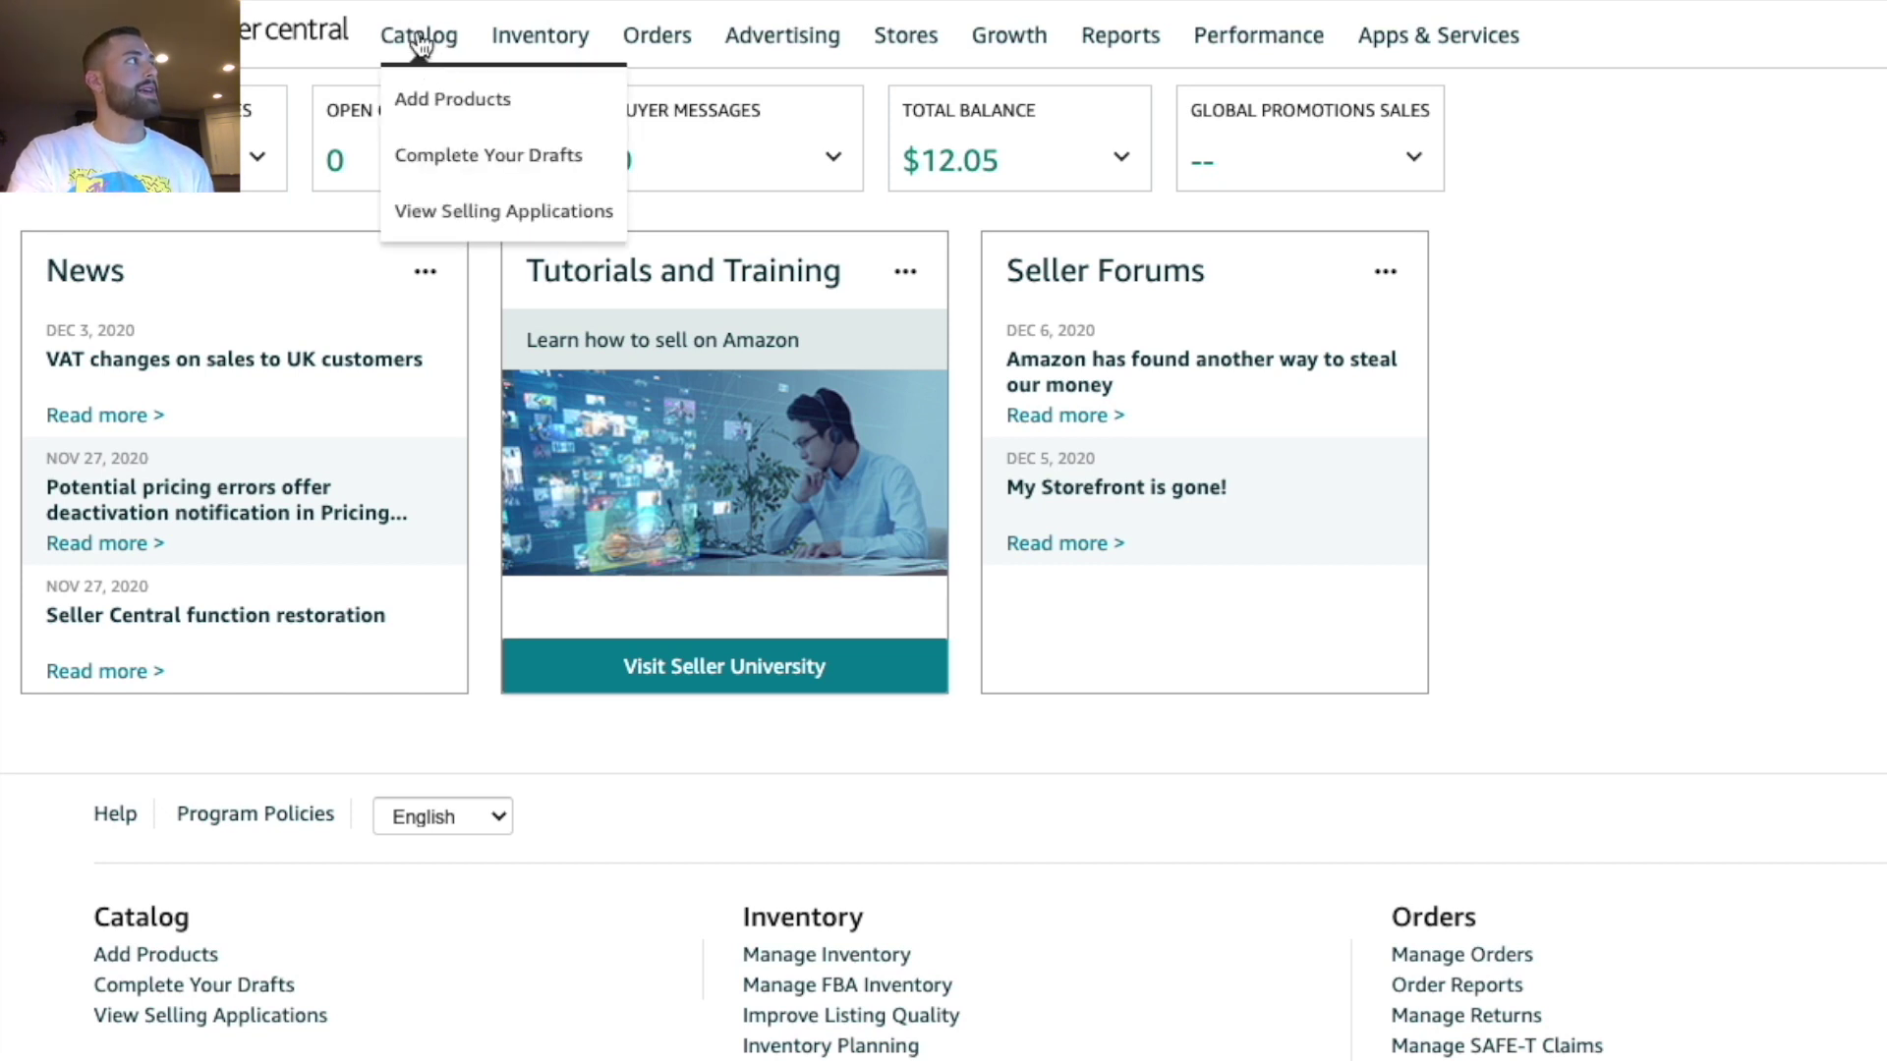
click(458, 102)
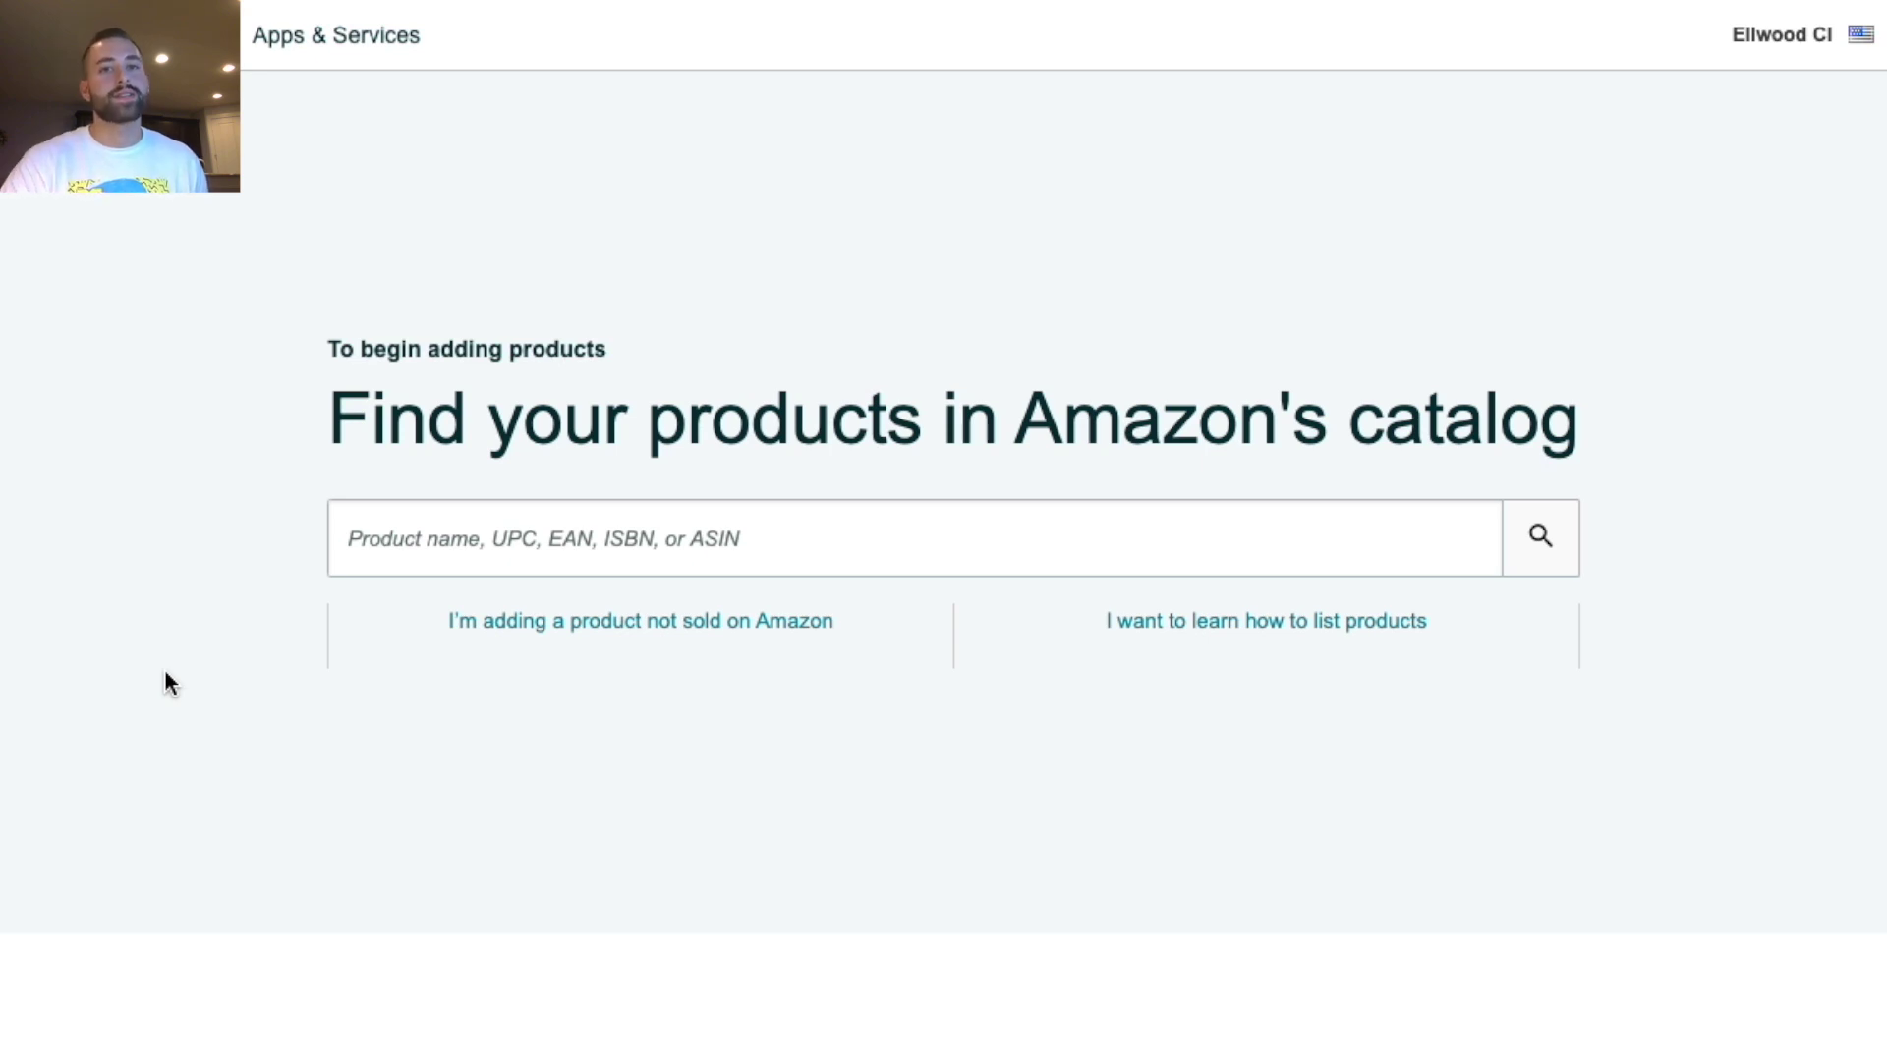
click(517, 518)
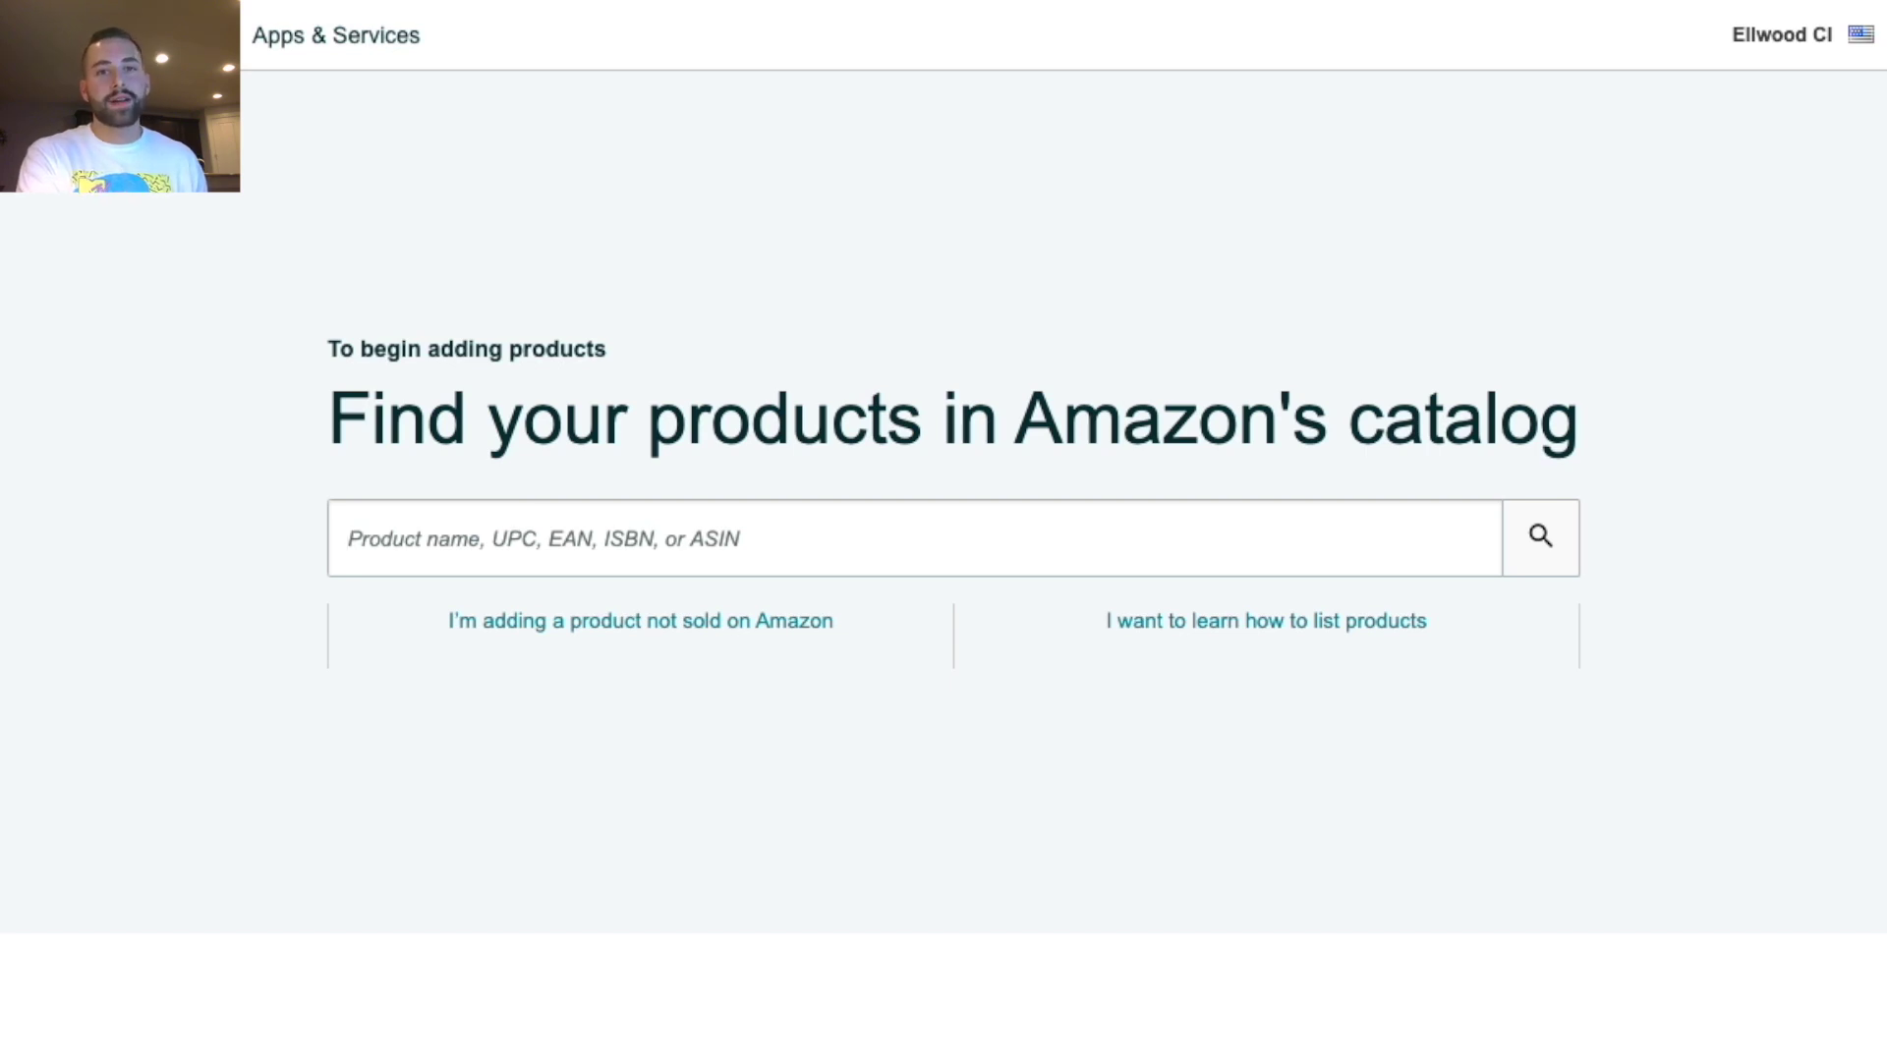
text(iphone ot)
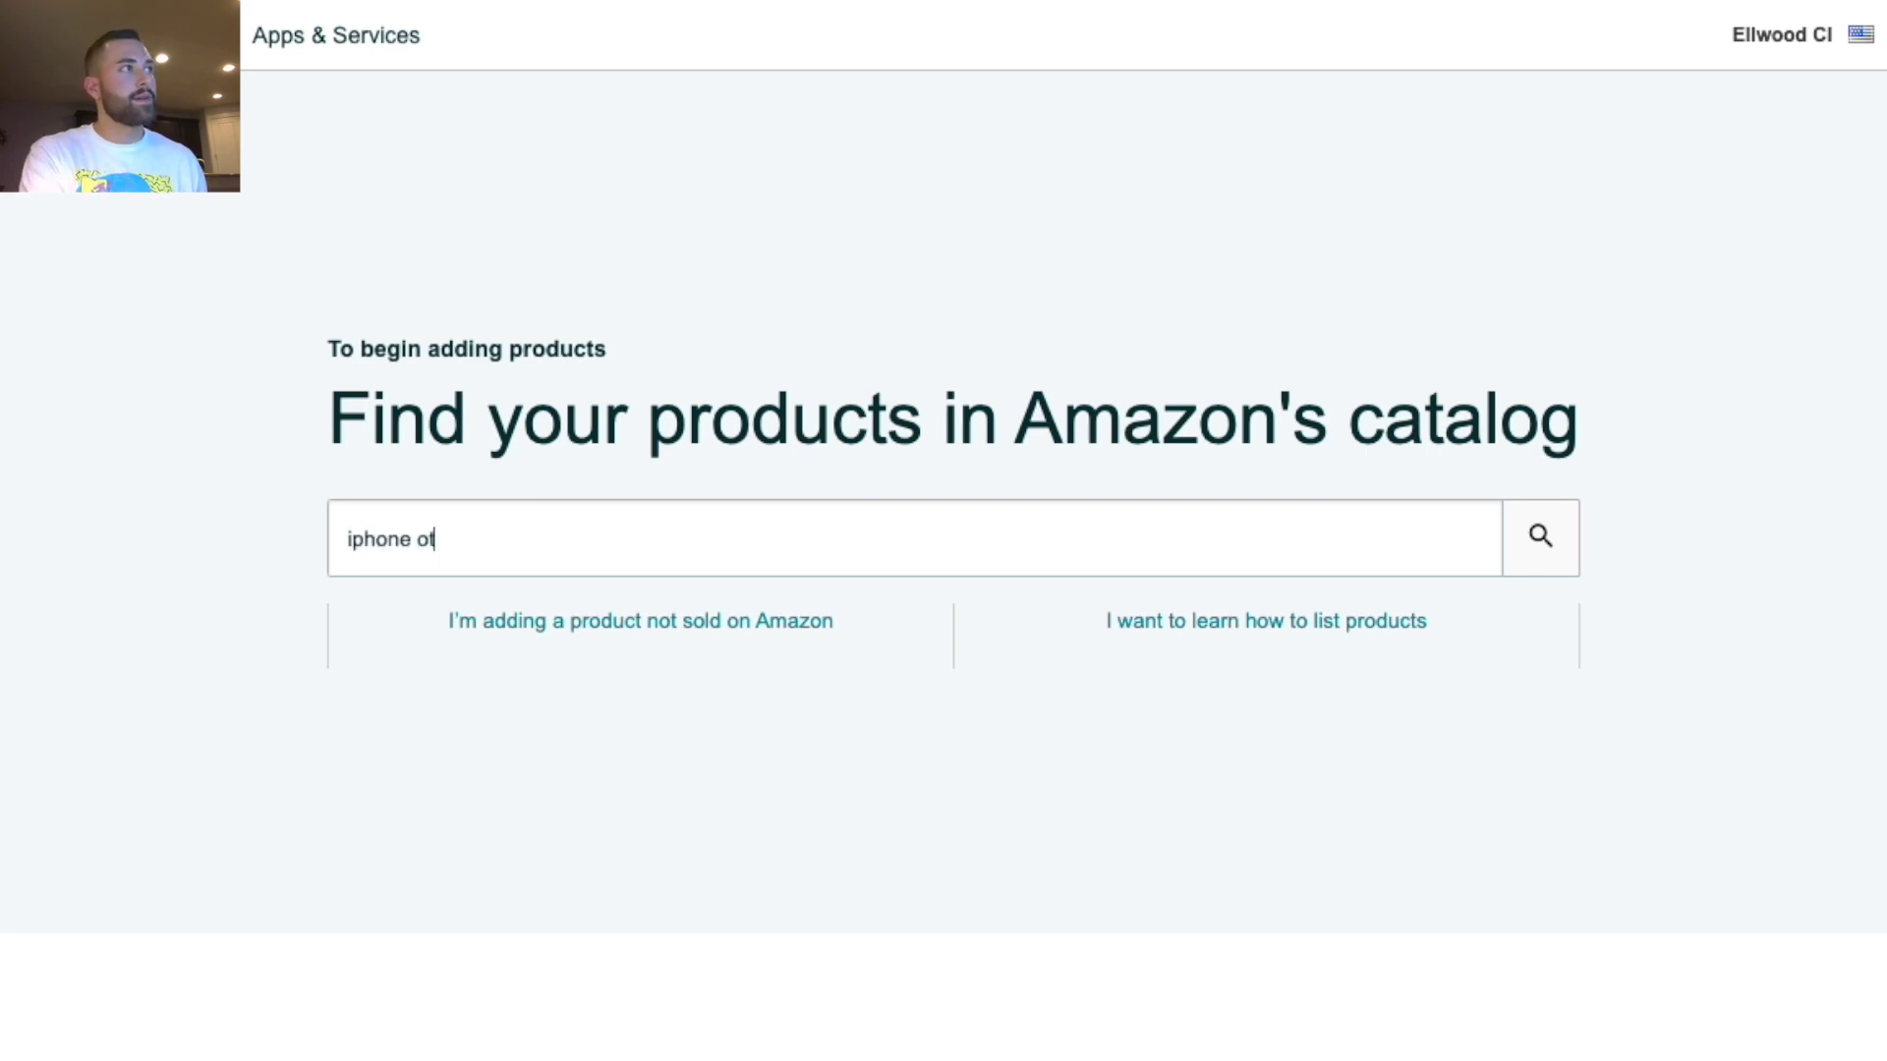
text(terbox cases )
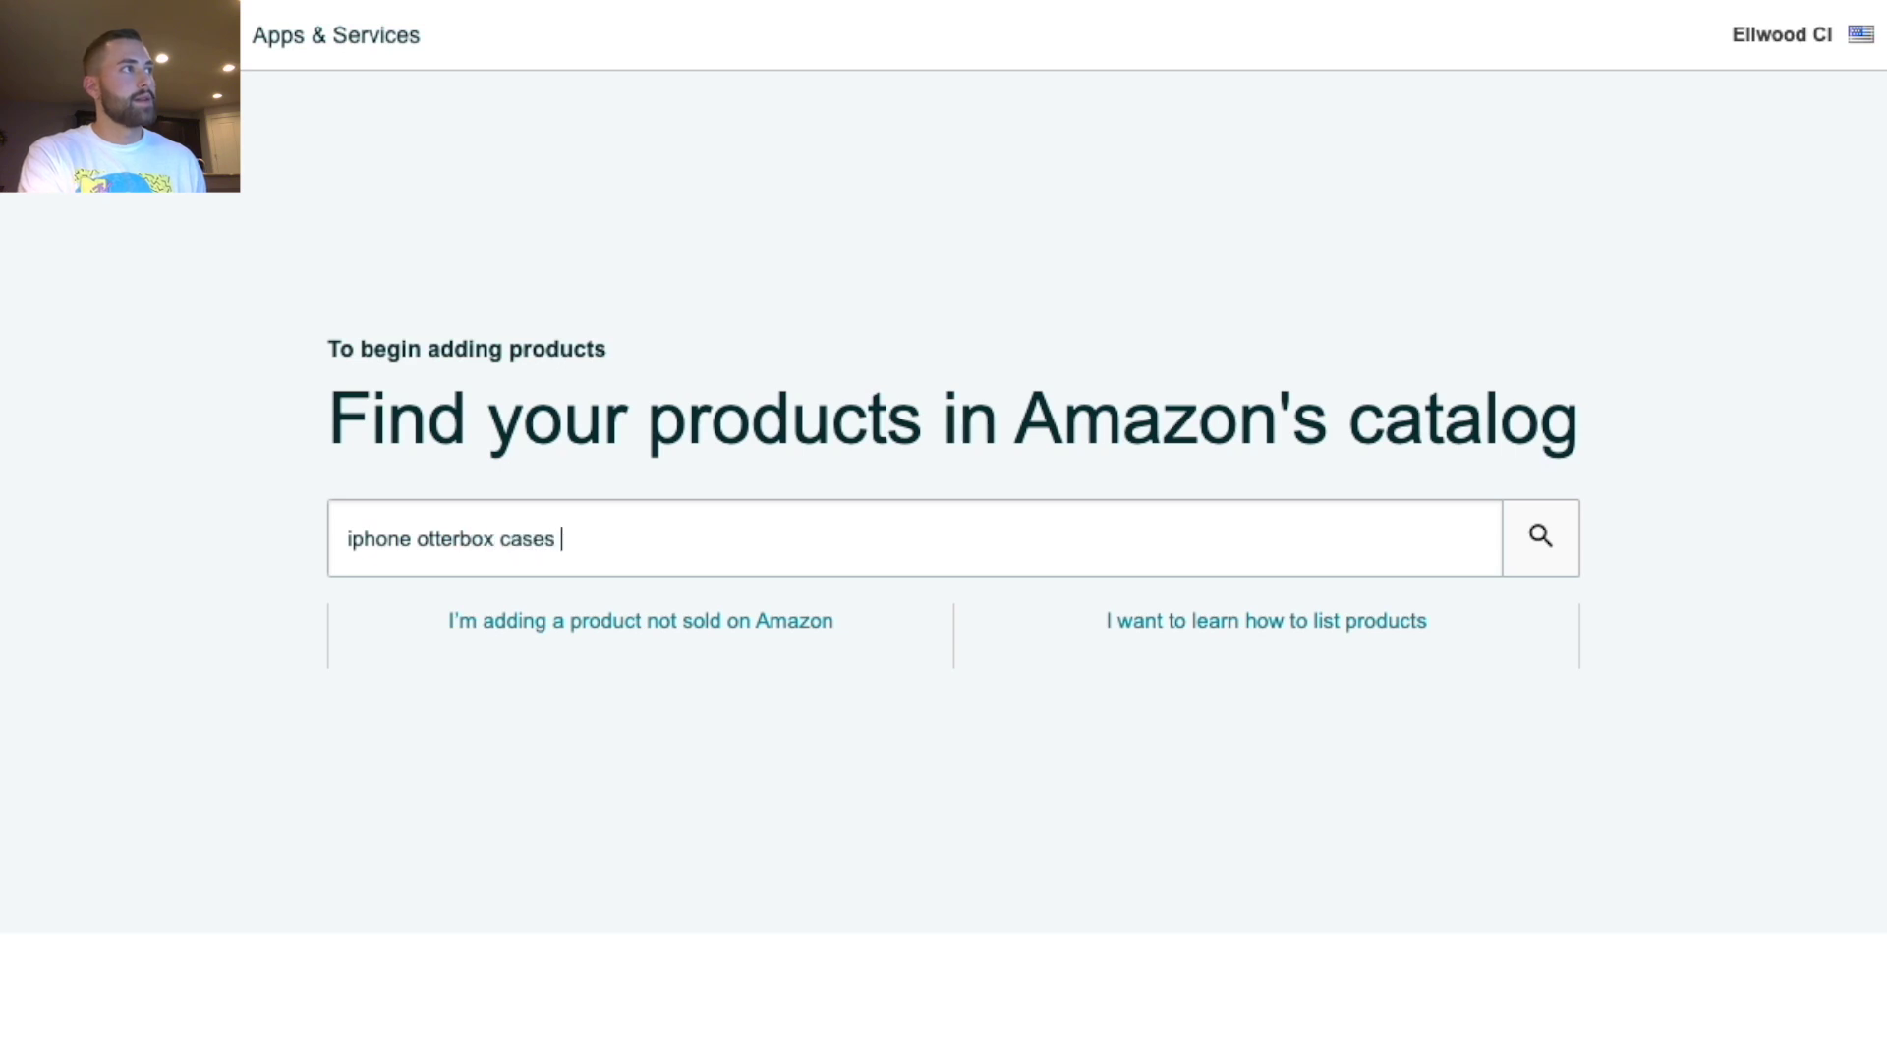
text(SE)
key(Return)
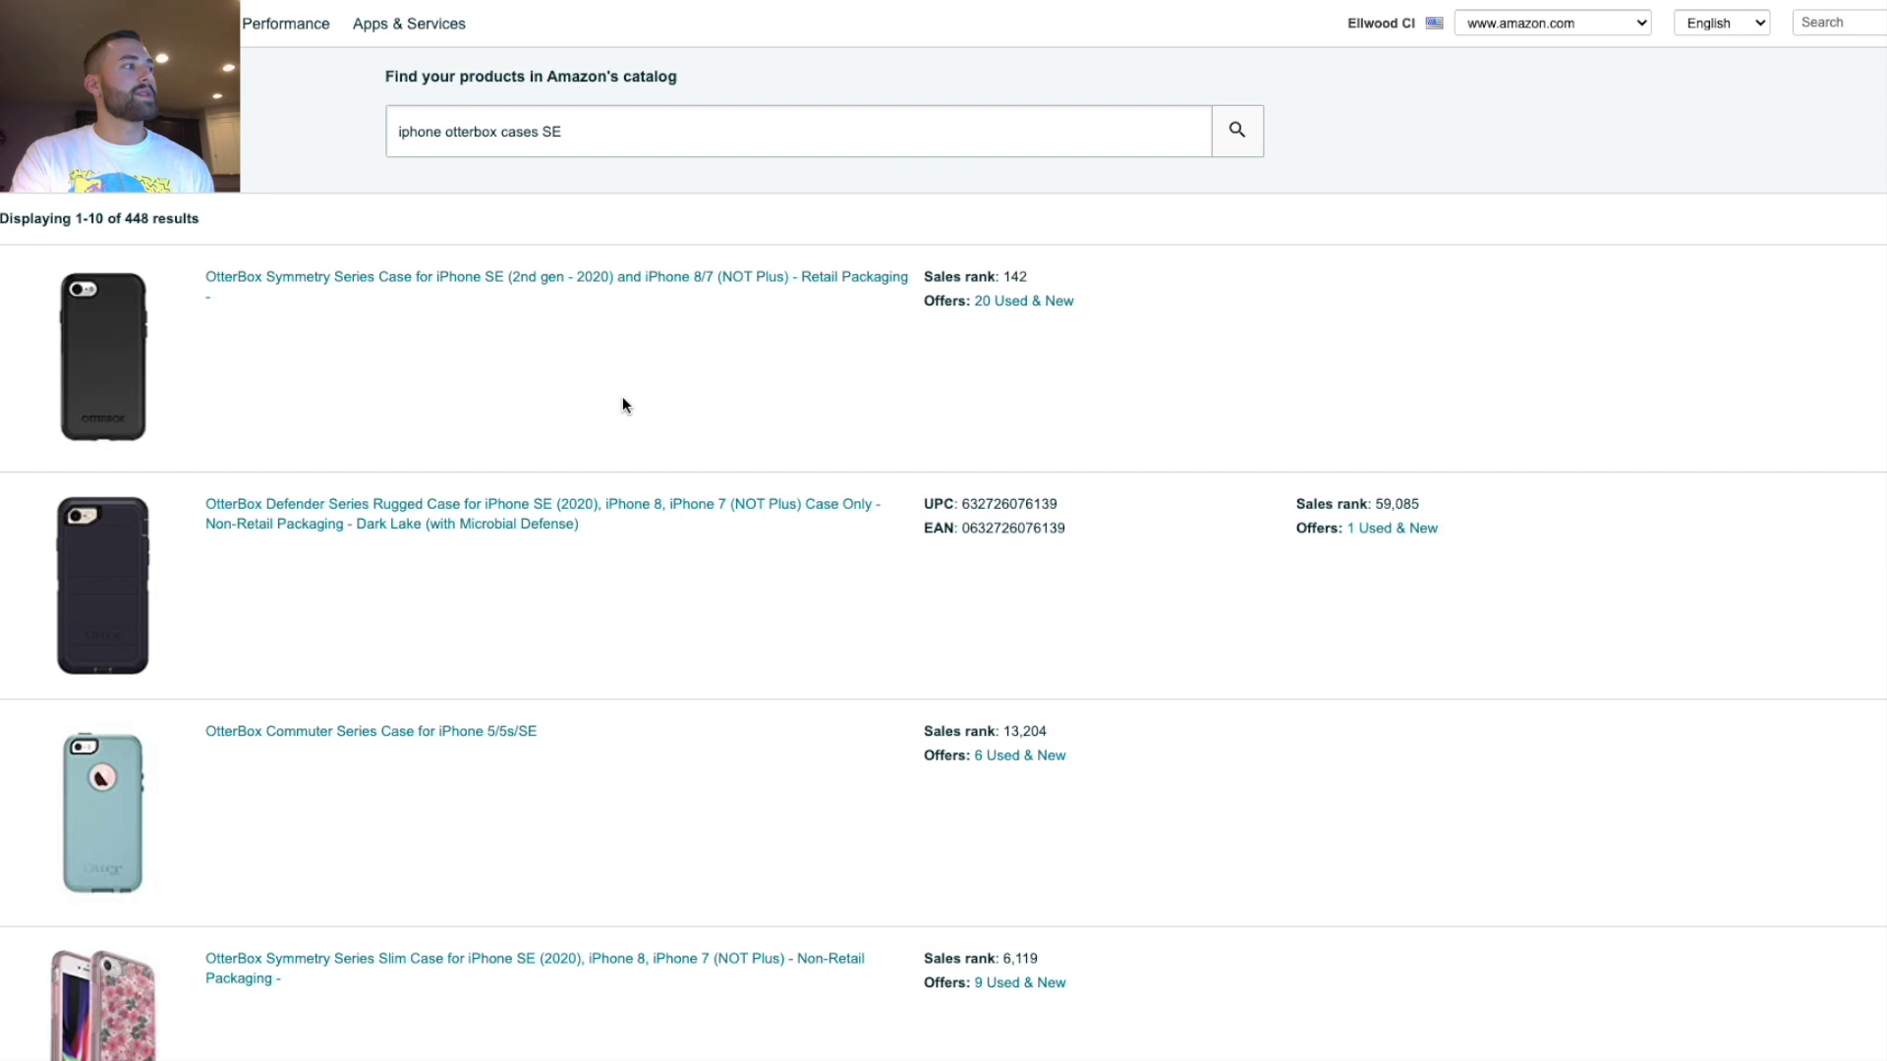
scroll(622, 404, down, 10)
scroll(622, 404, right, 4)
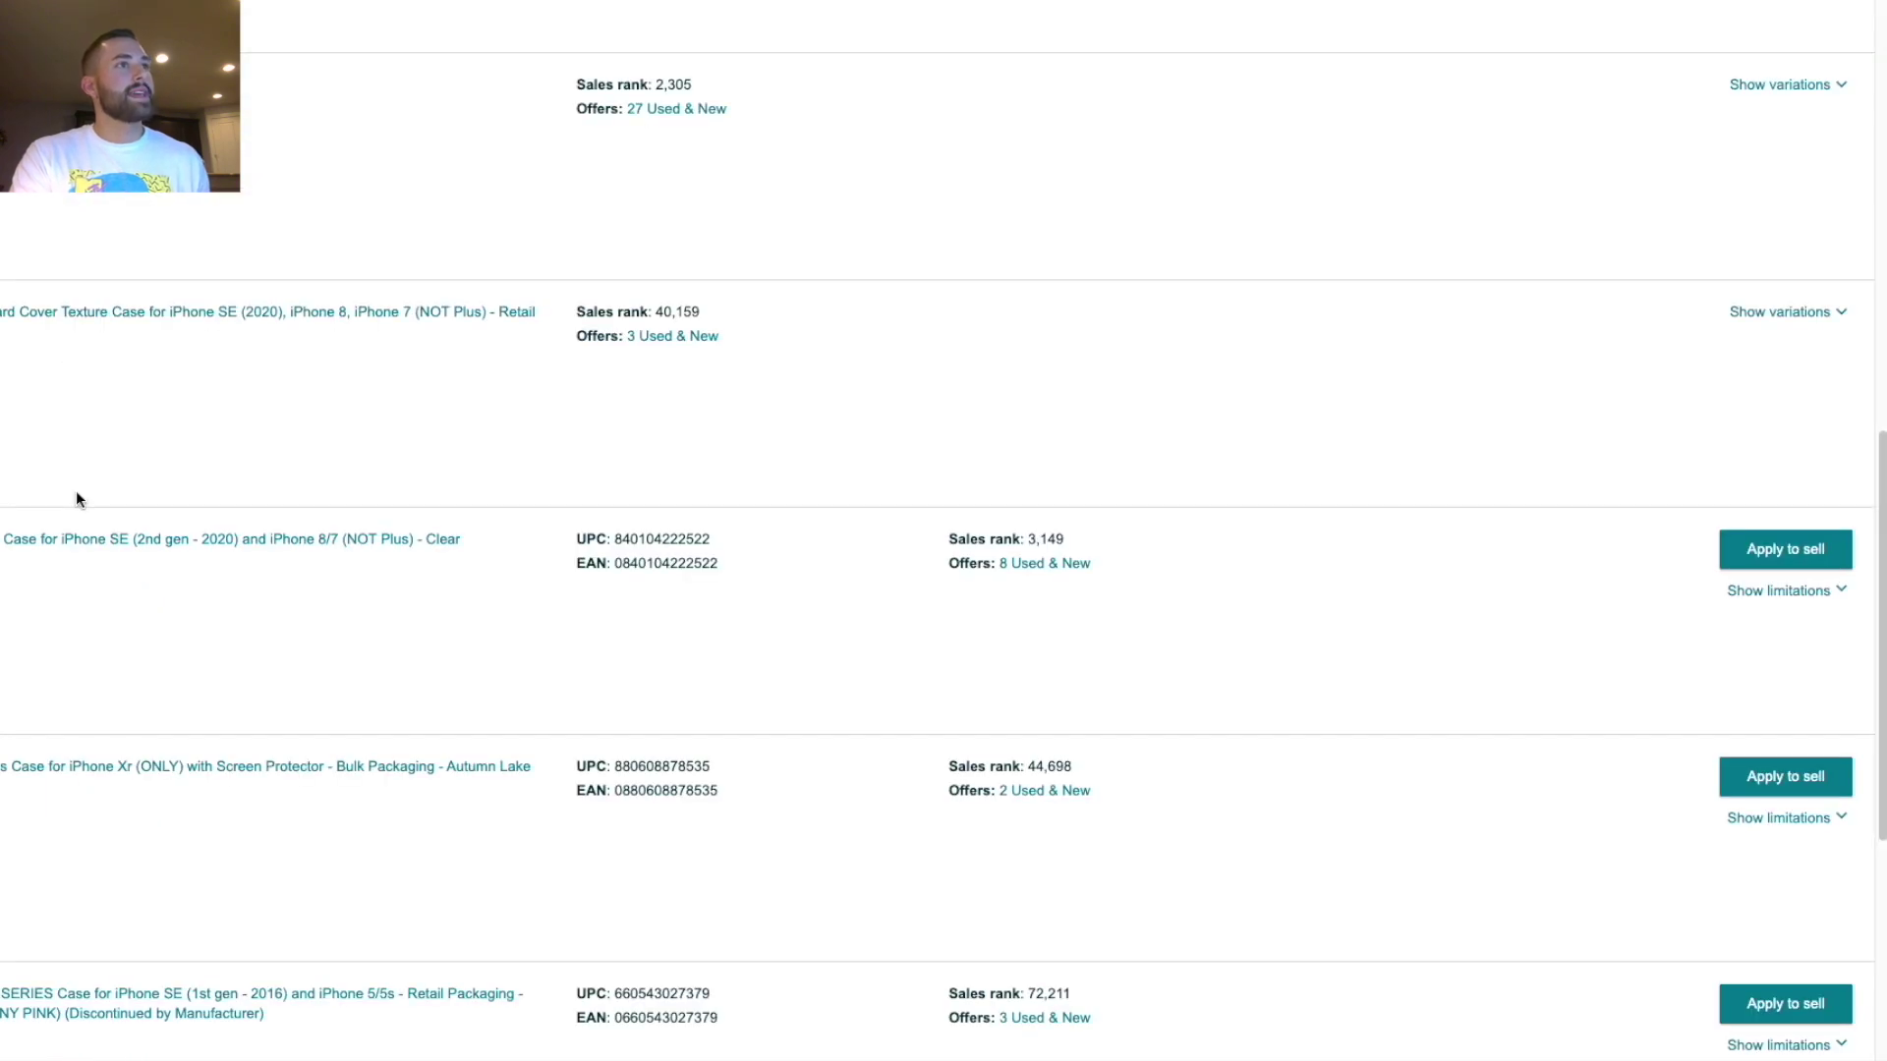
scroll(263, 489, down, 2)
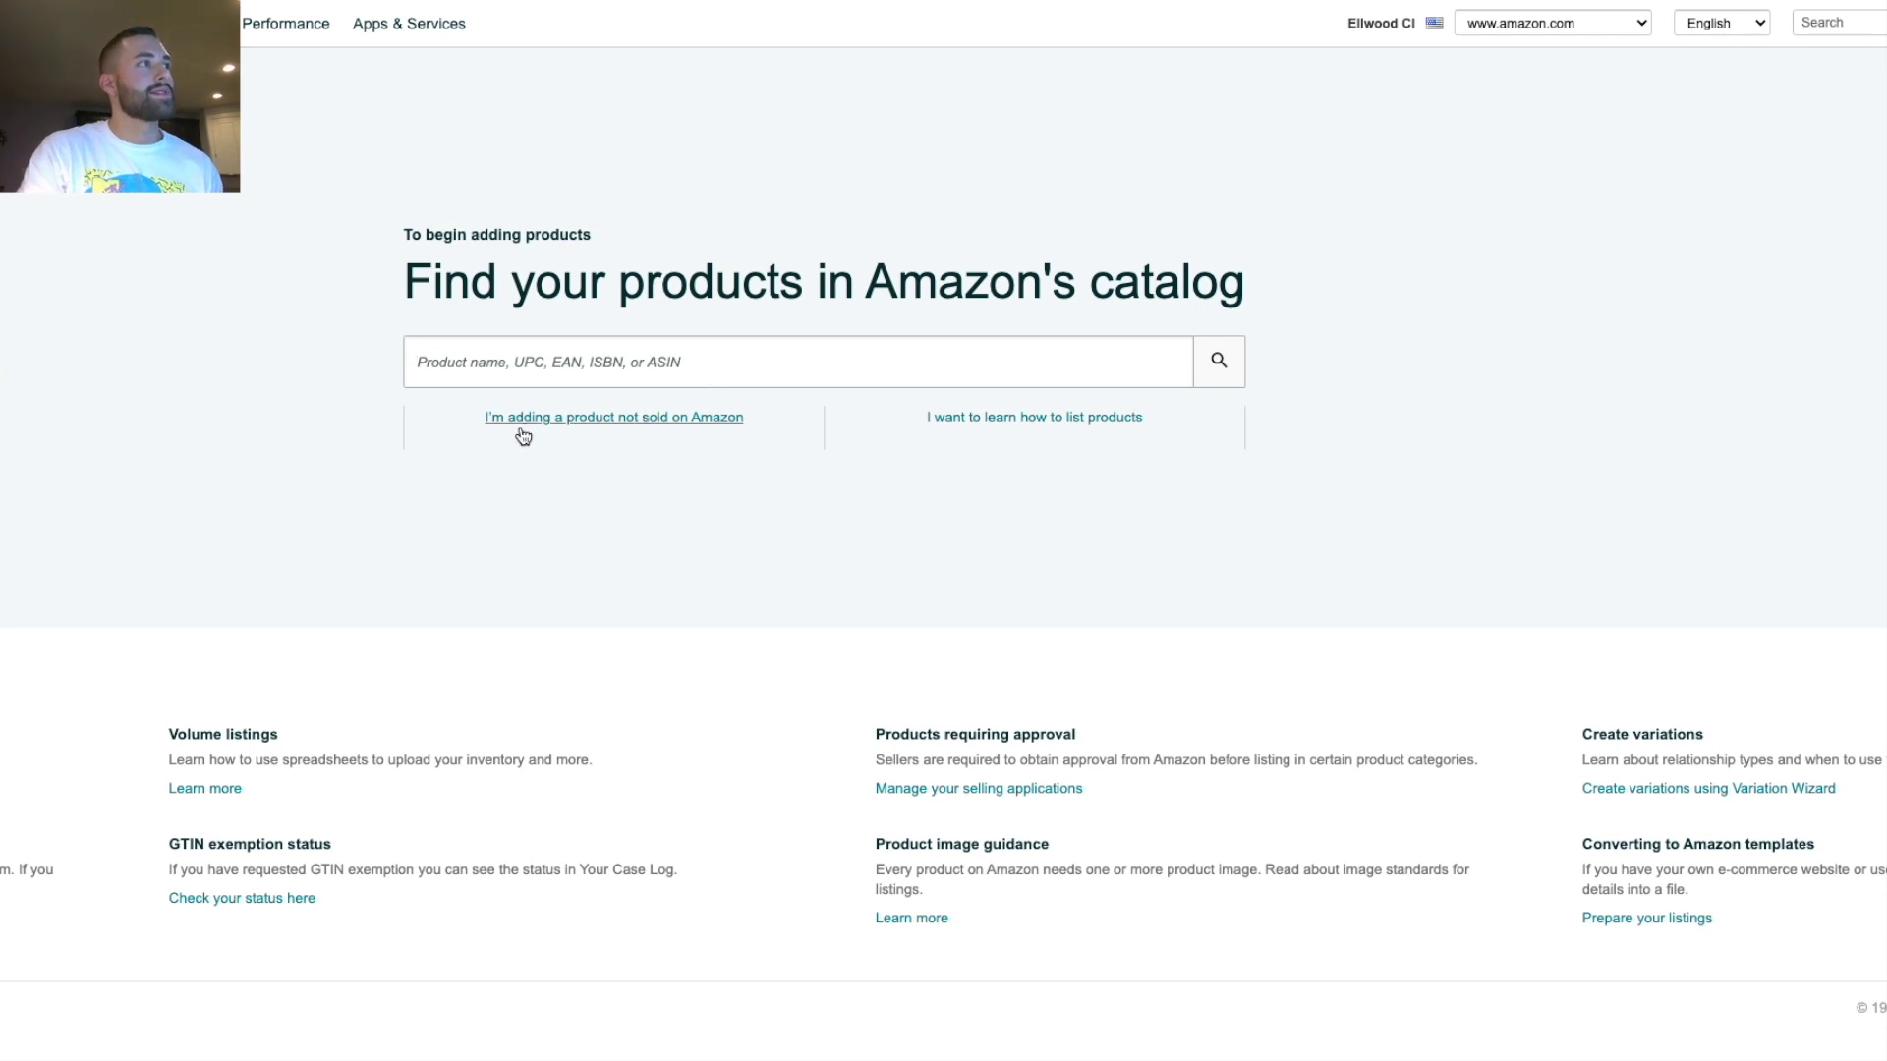
Start adding a product not sold on Amazon, using the "iphone cases" category Electronics > Cell Phones & Accessories > Cases, Holsters & Clips > Basic Cases.
click(680, 423)
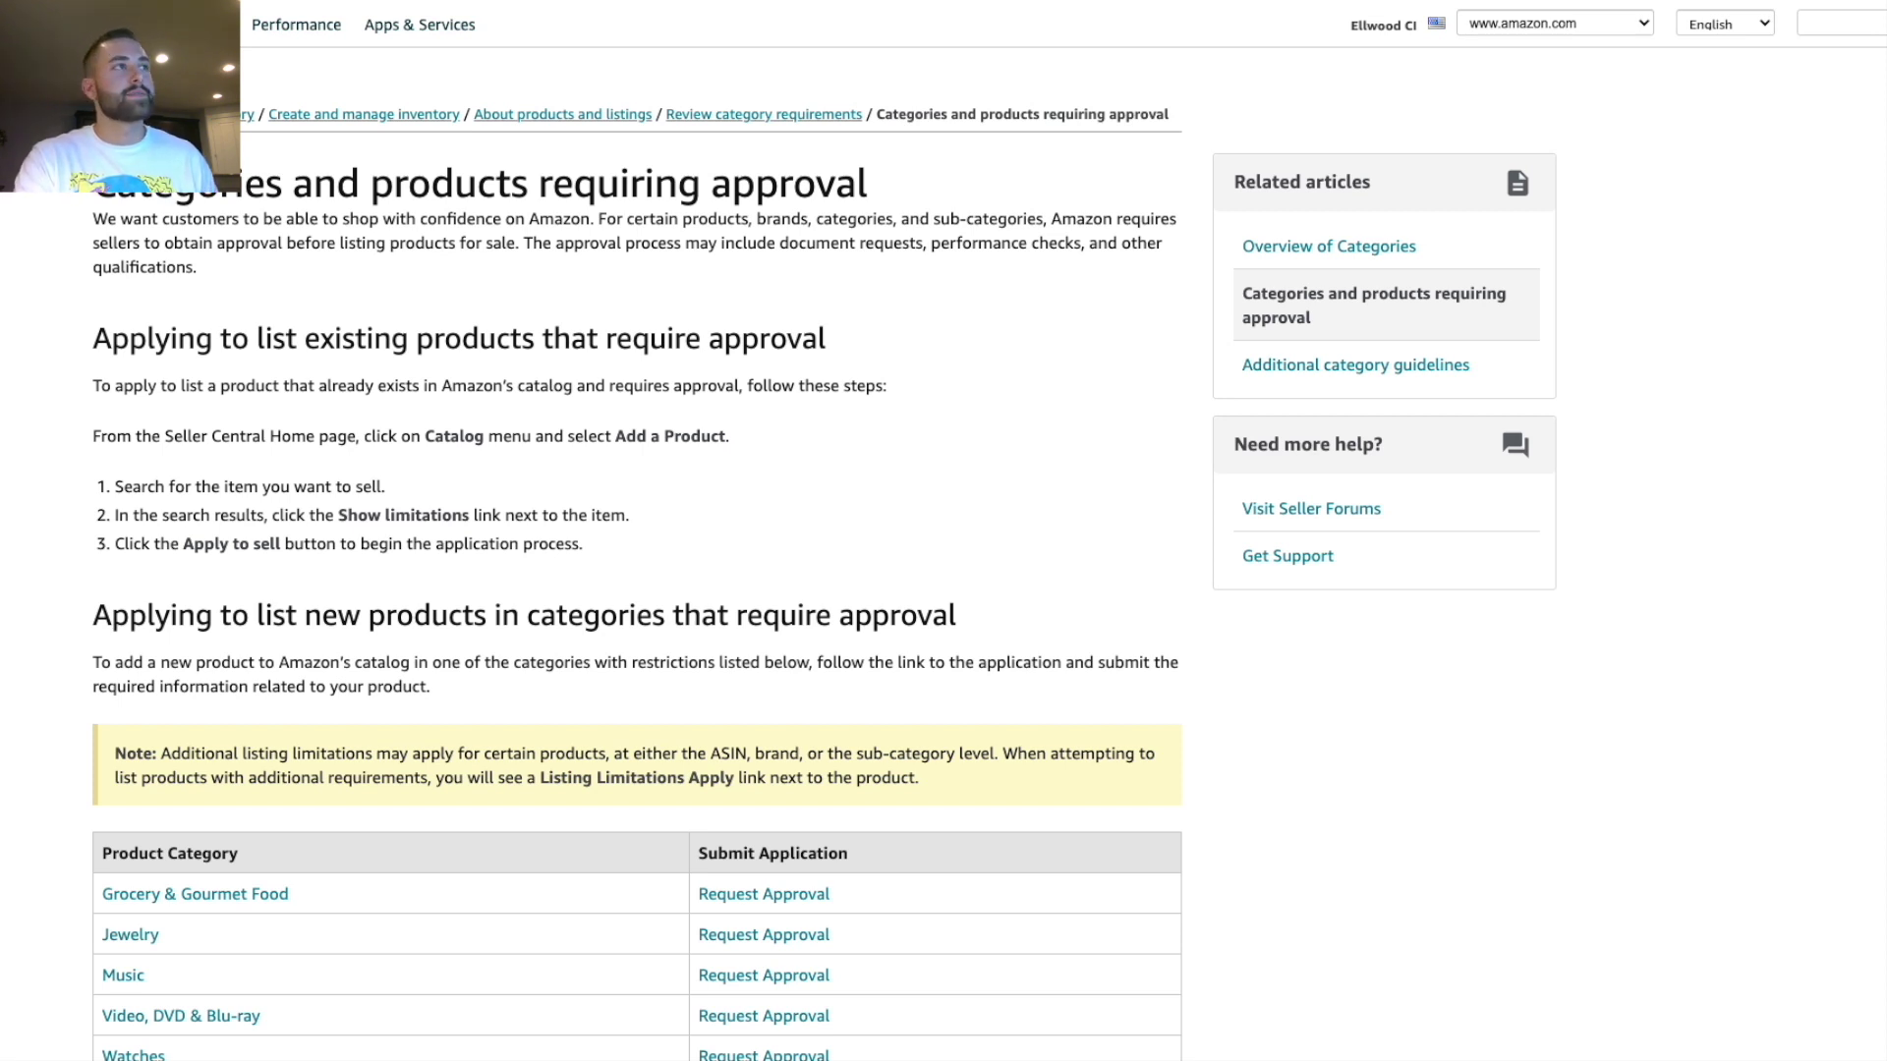
scroll(636, 590, down, 5)
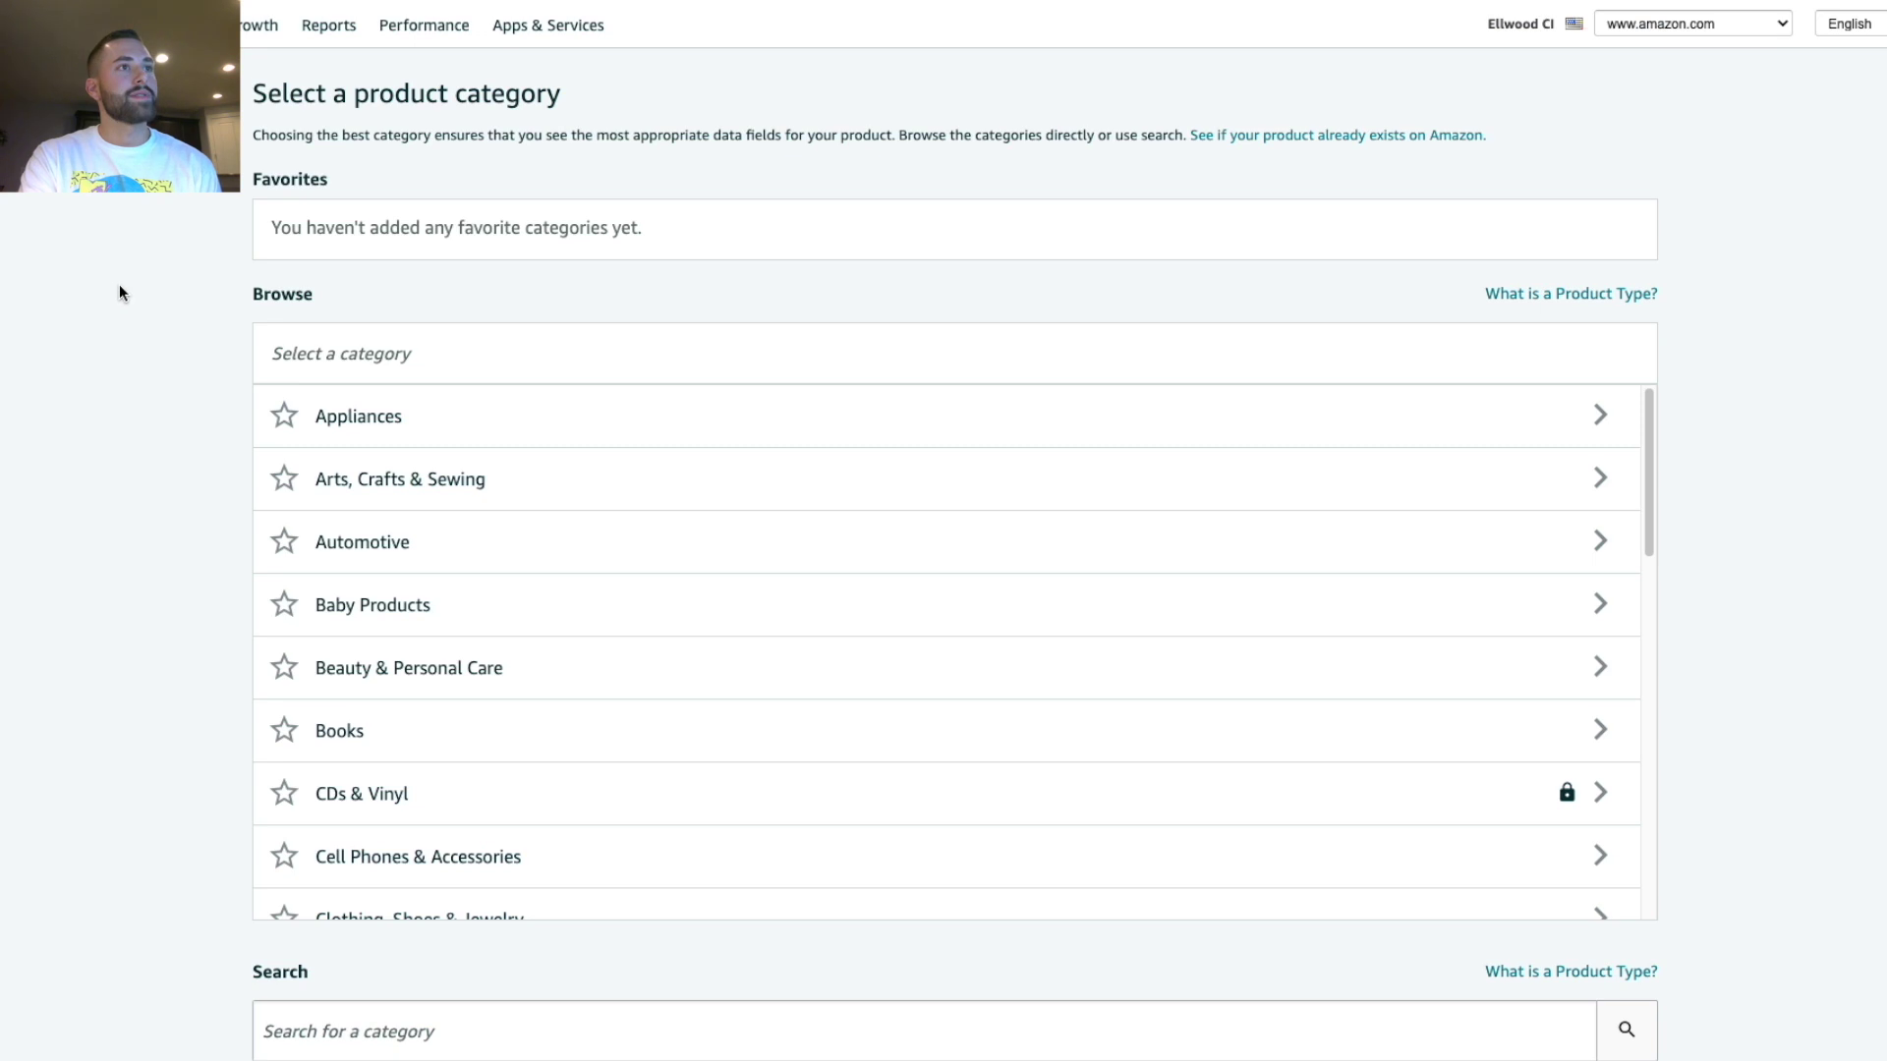
scroll(114, 293, down, 3)
scroll(177, 700, down, 3)
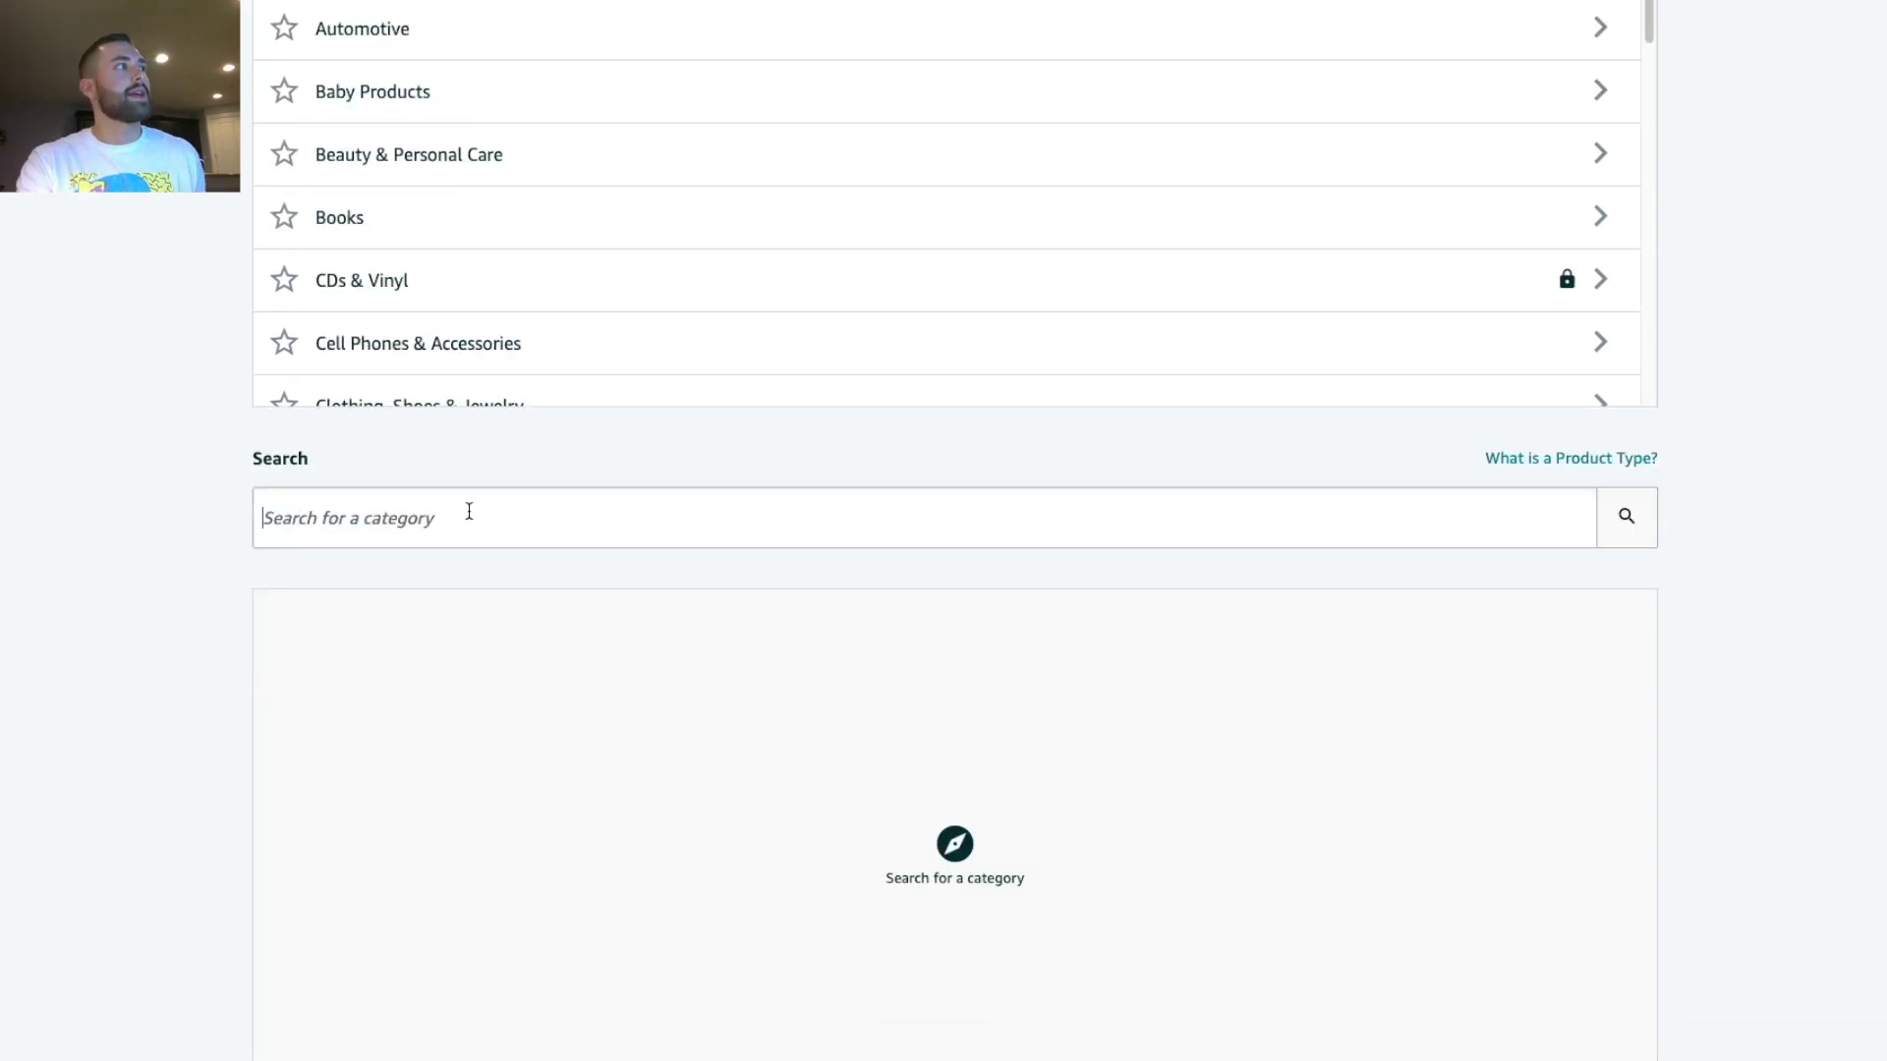
scroll(210, 455, up, 3)
scroll(177, 580, down, 3)
scroll(116, 596, down, 2)
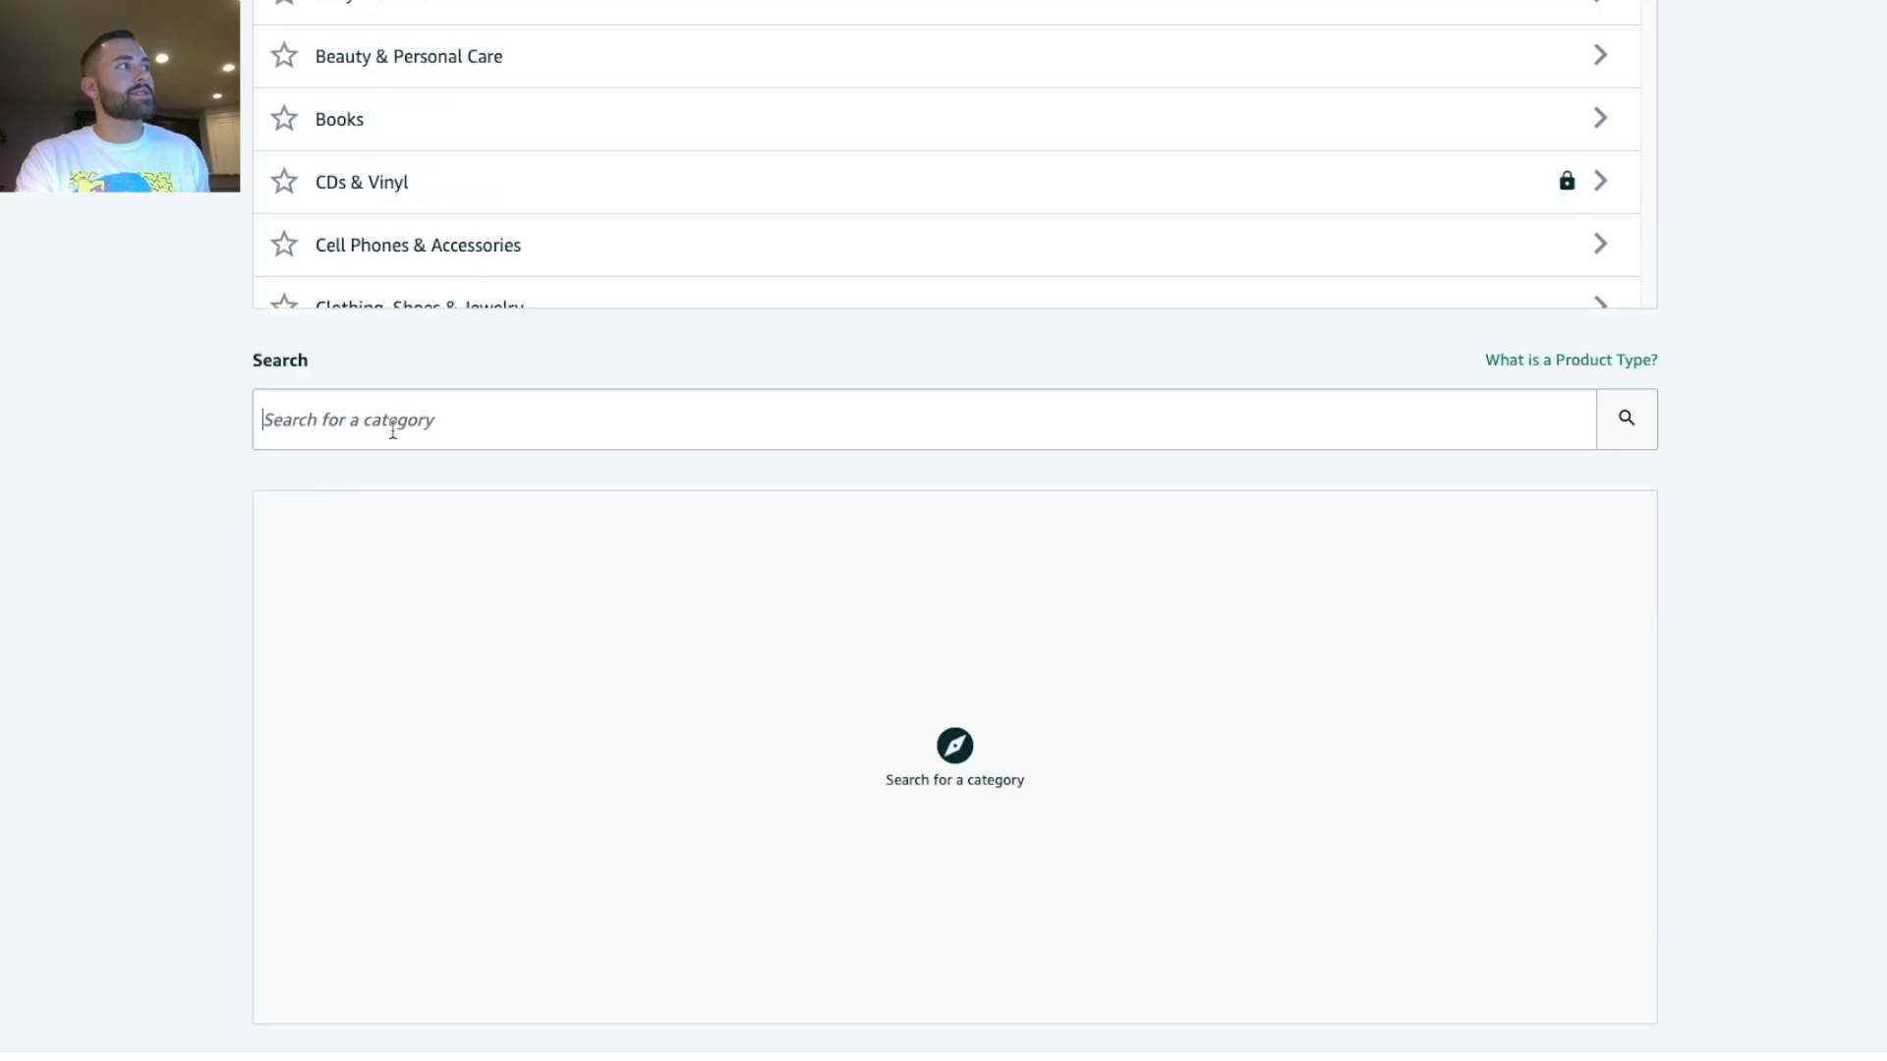
scroll(57, 399, down, 2)
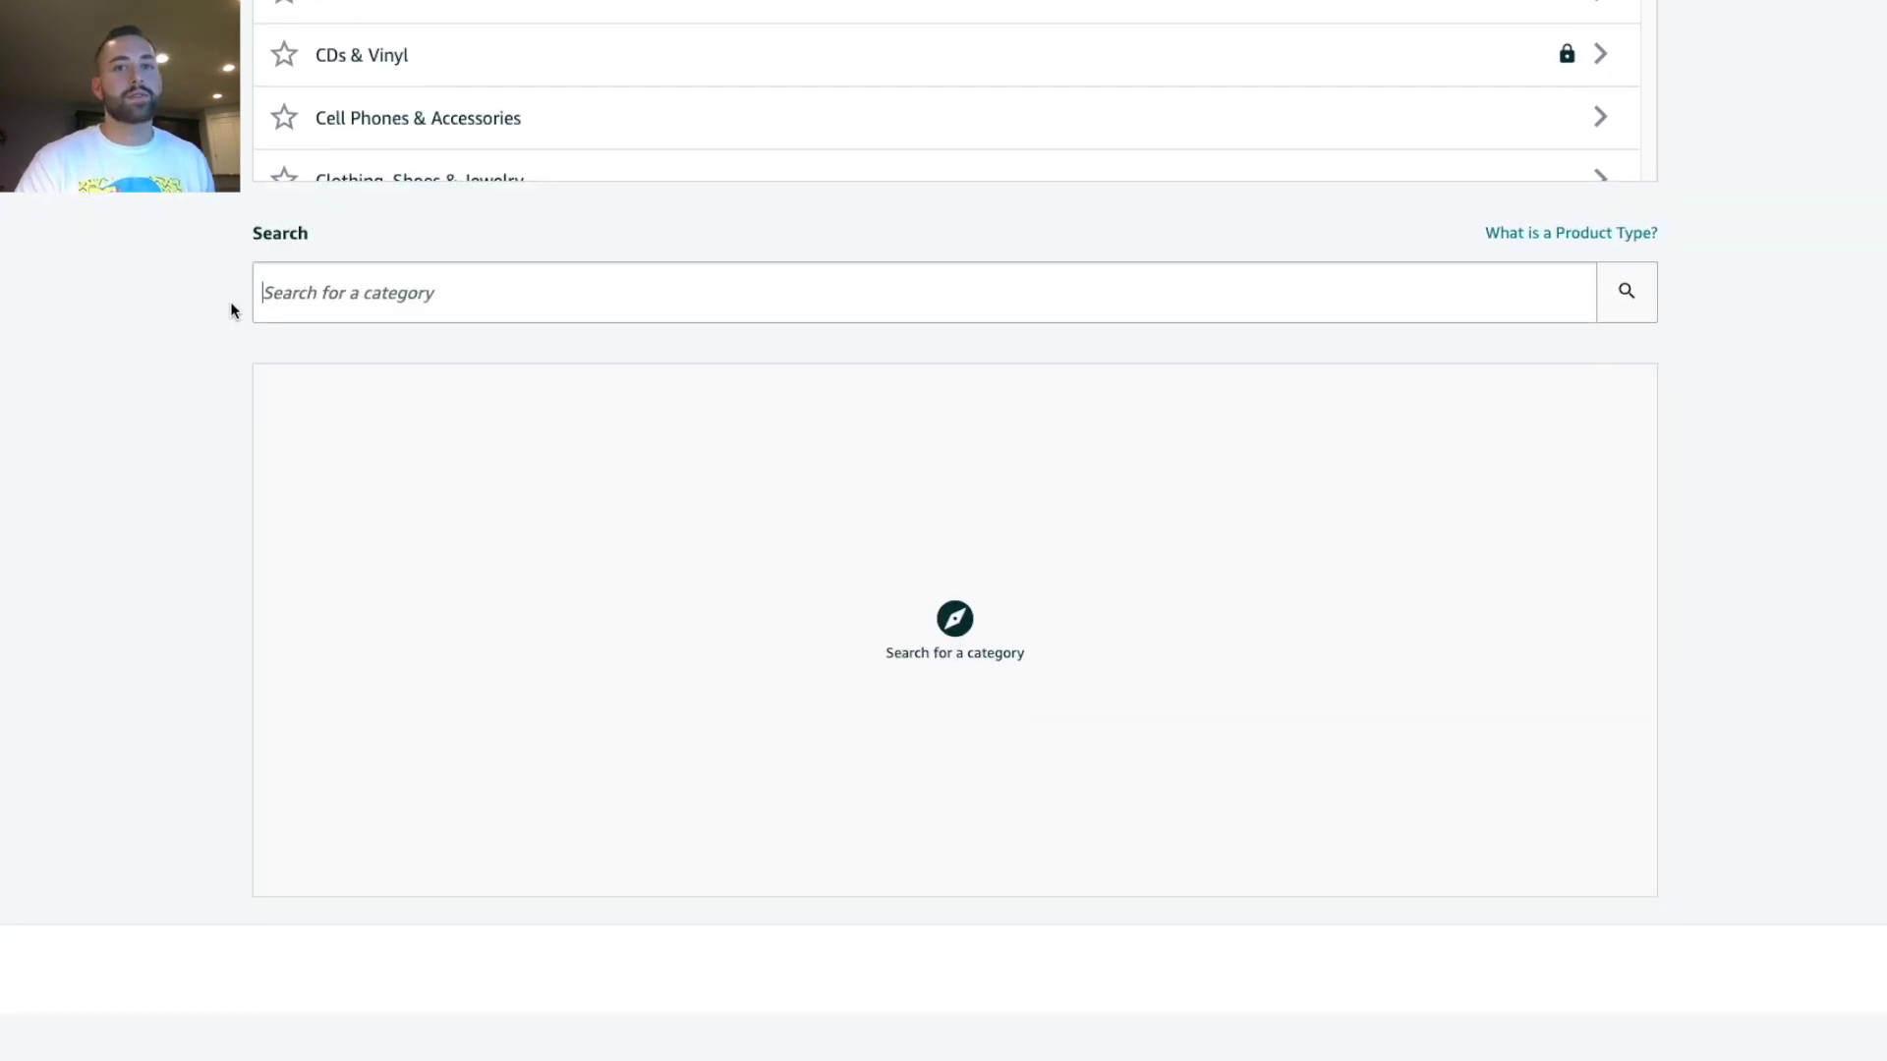
text(iphone cases)
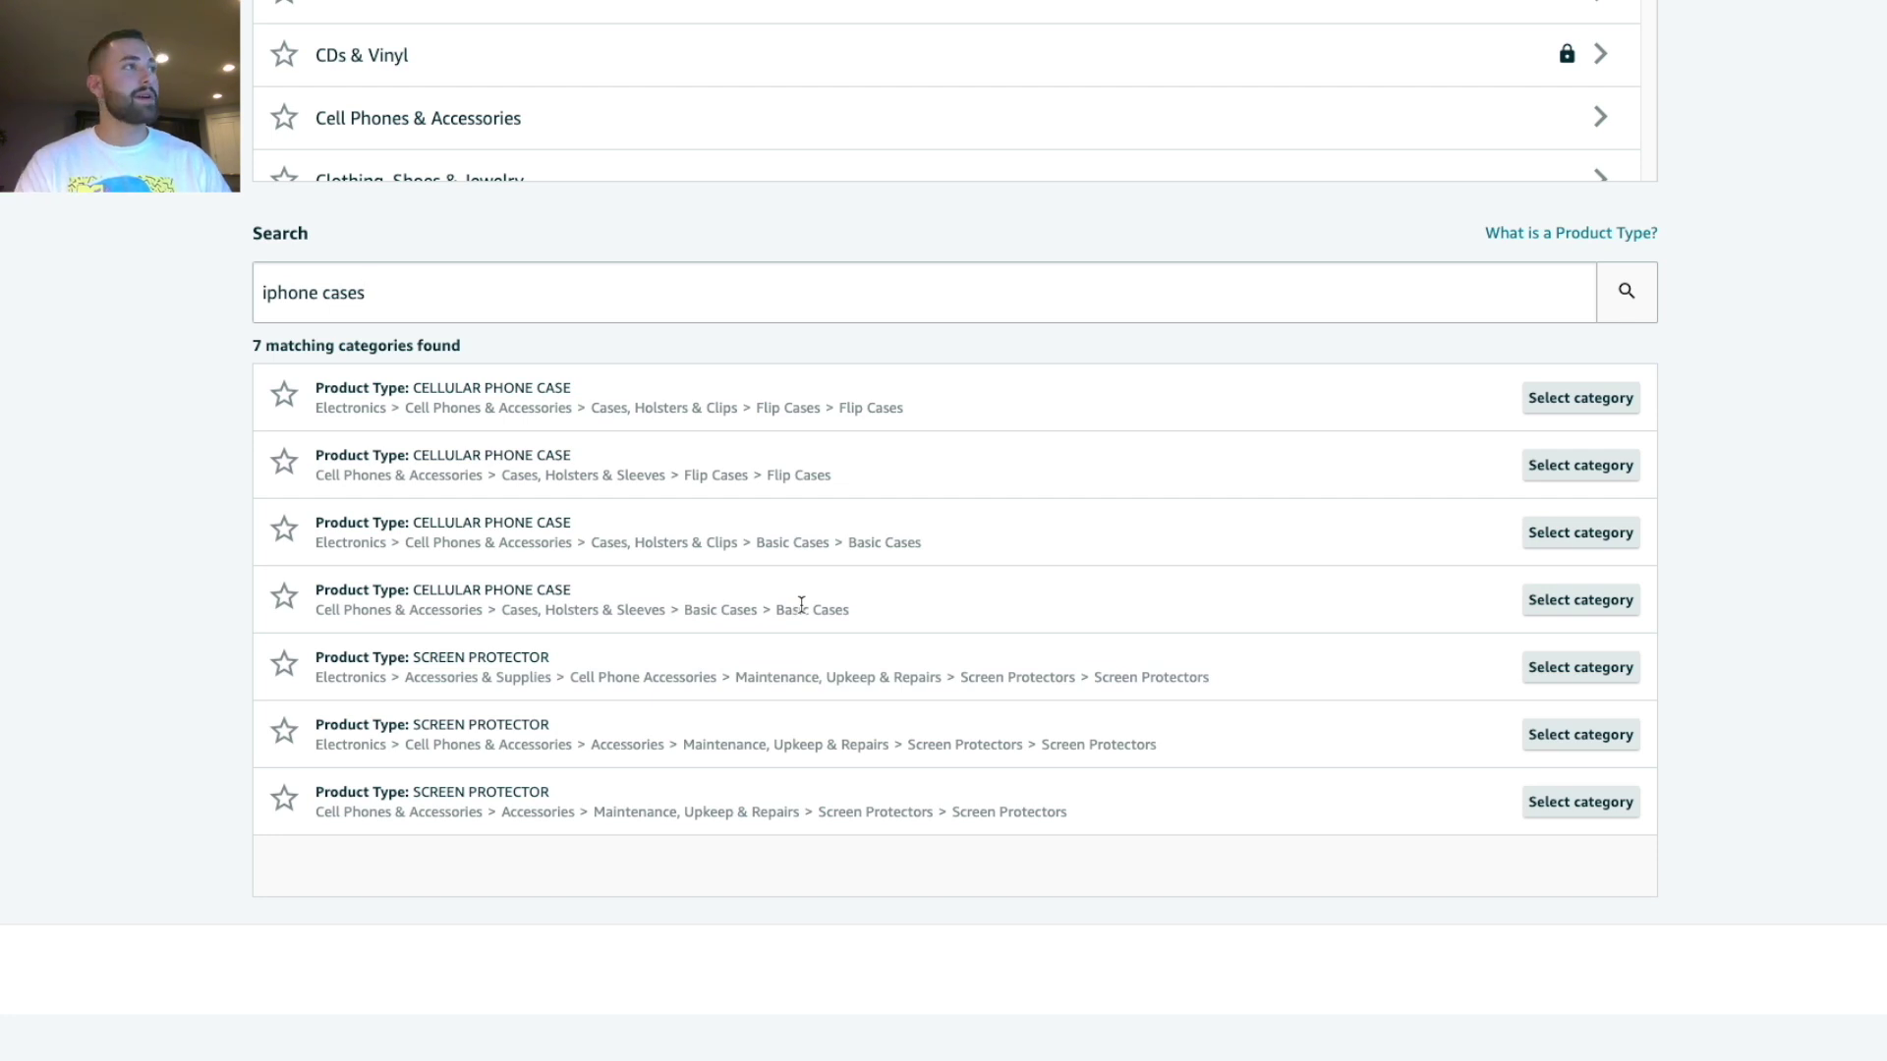
click(1600, 535)
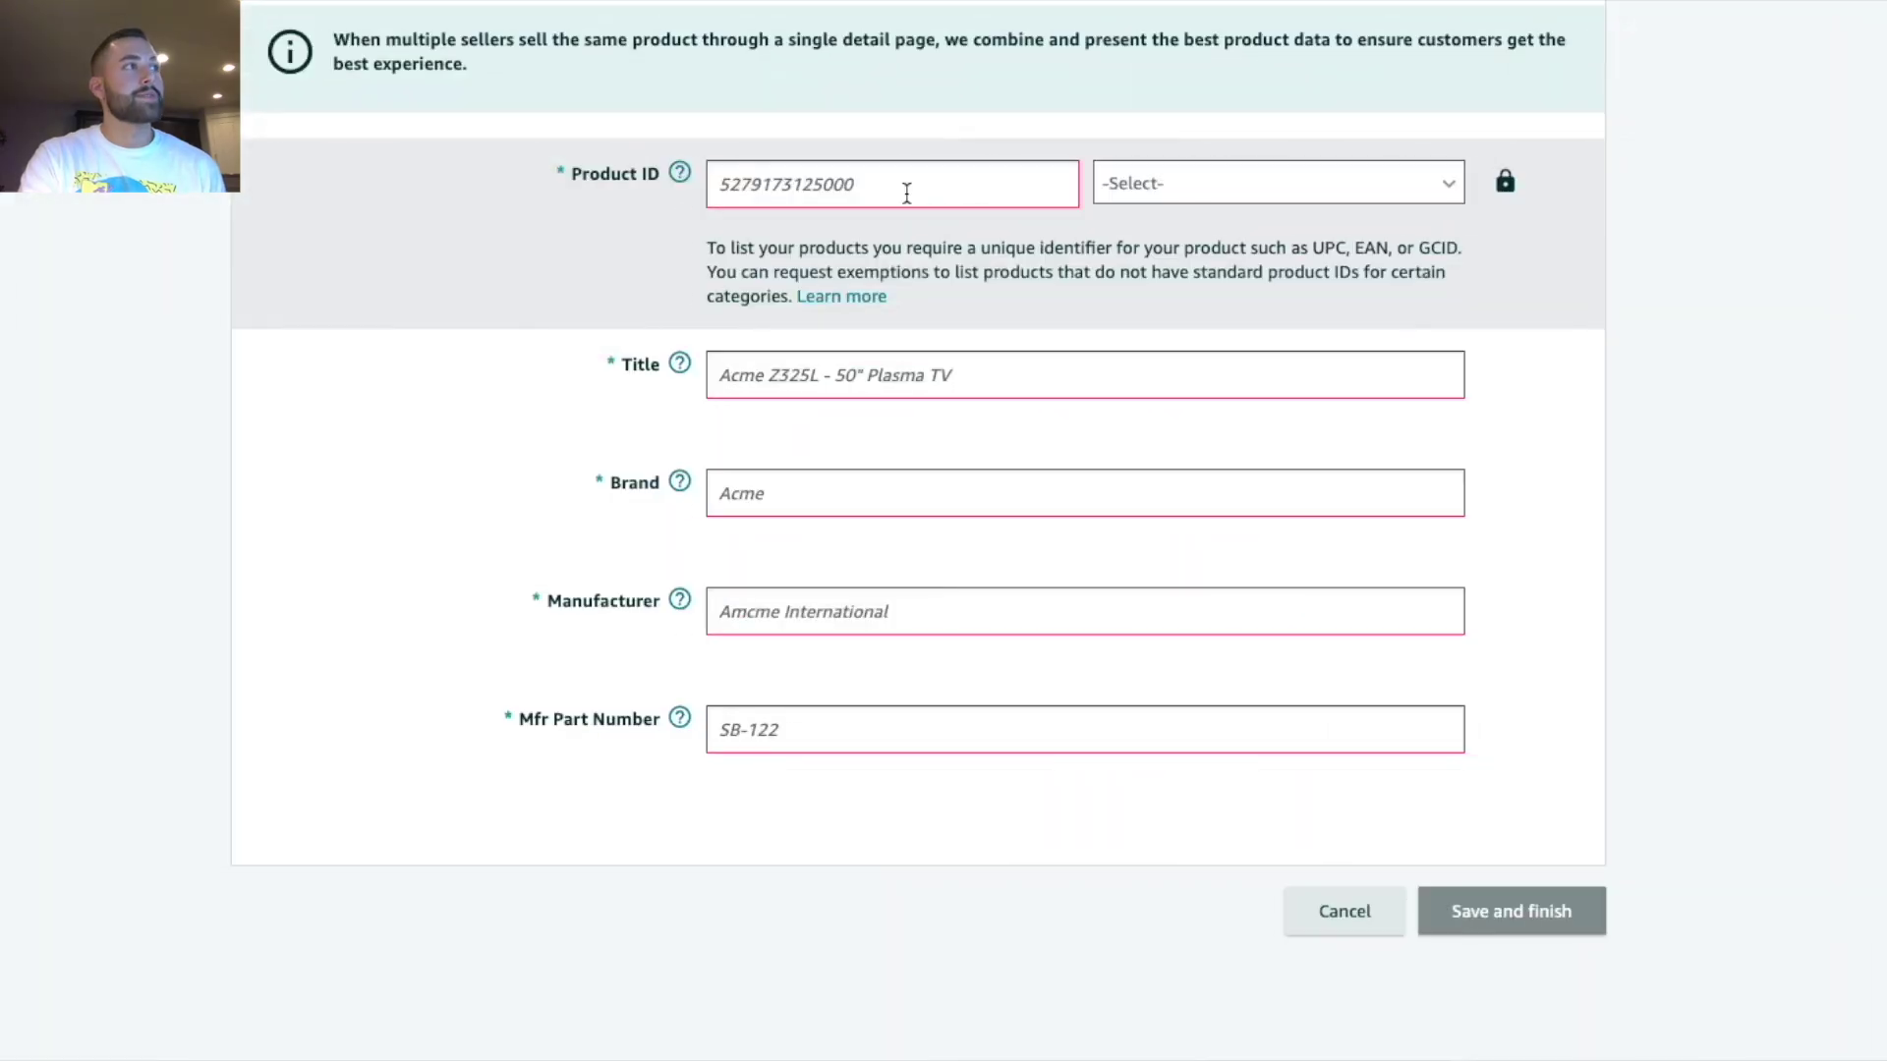
click(814, 351)
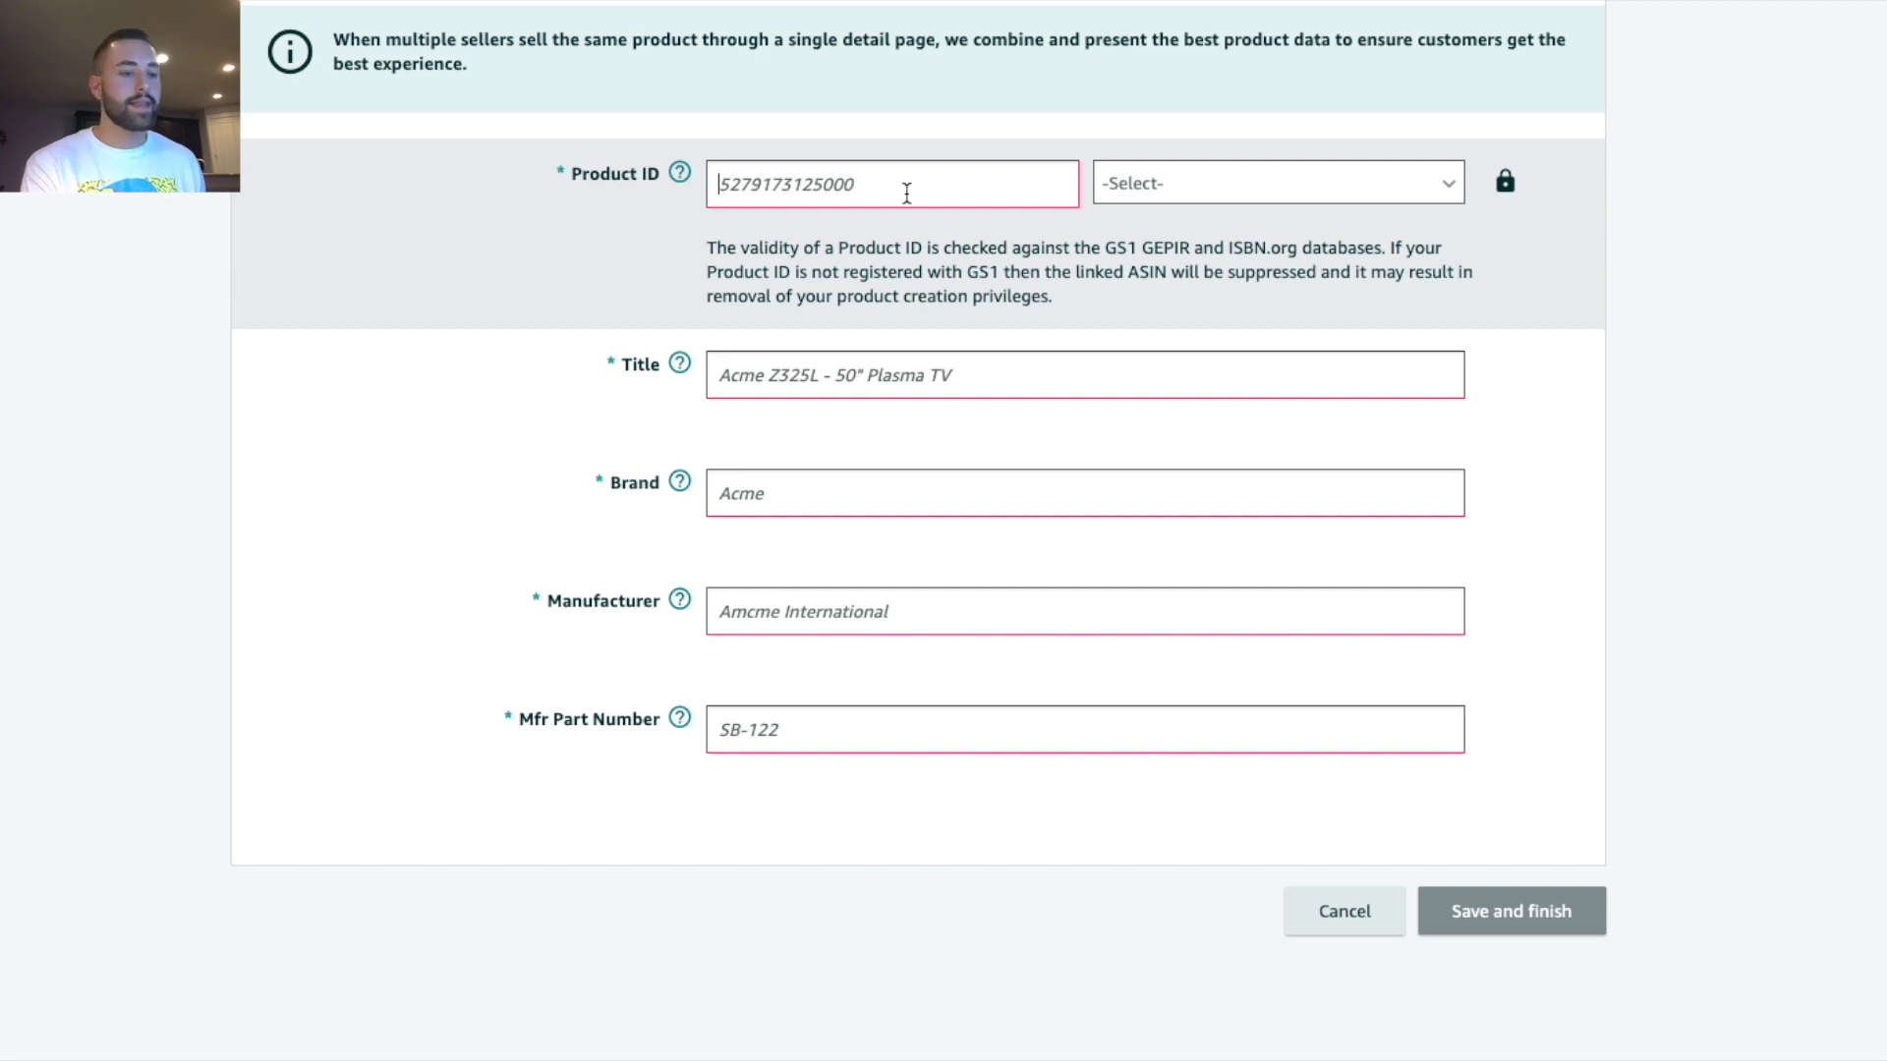
key(ctrl+v)
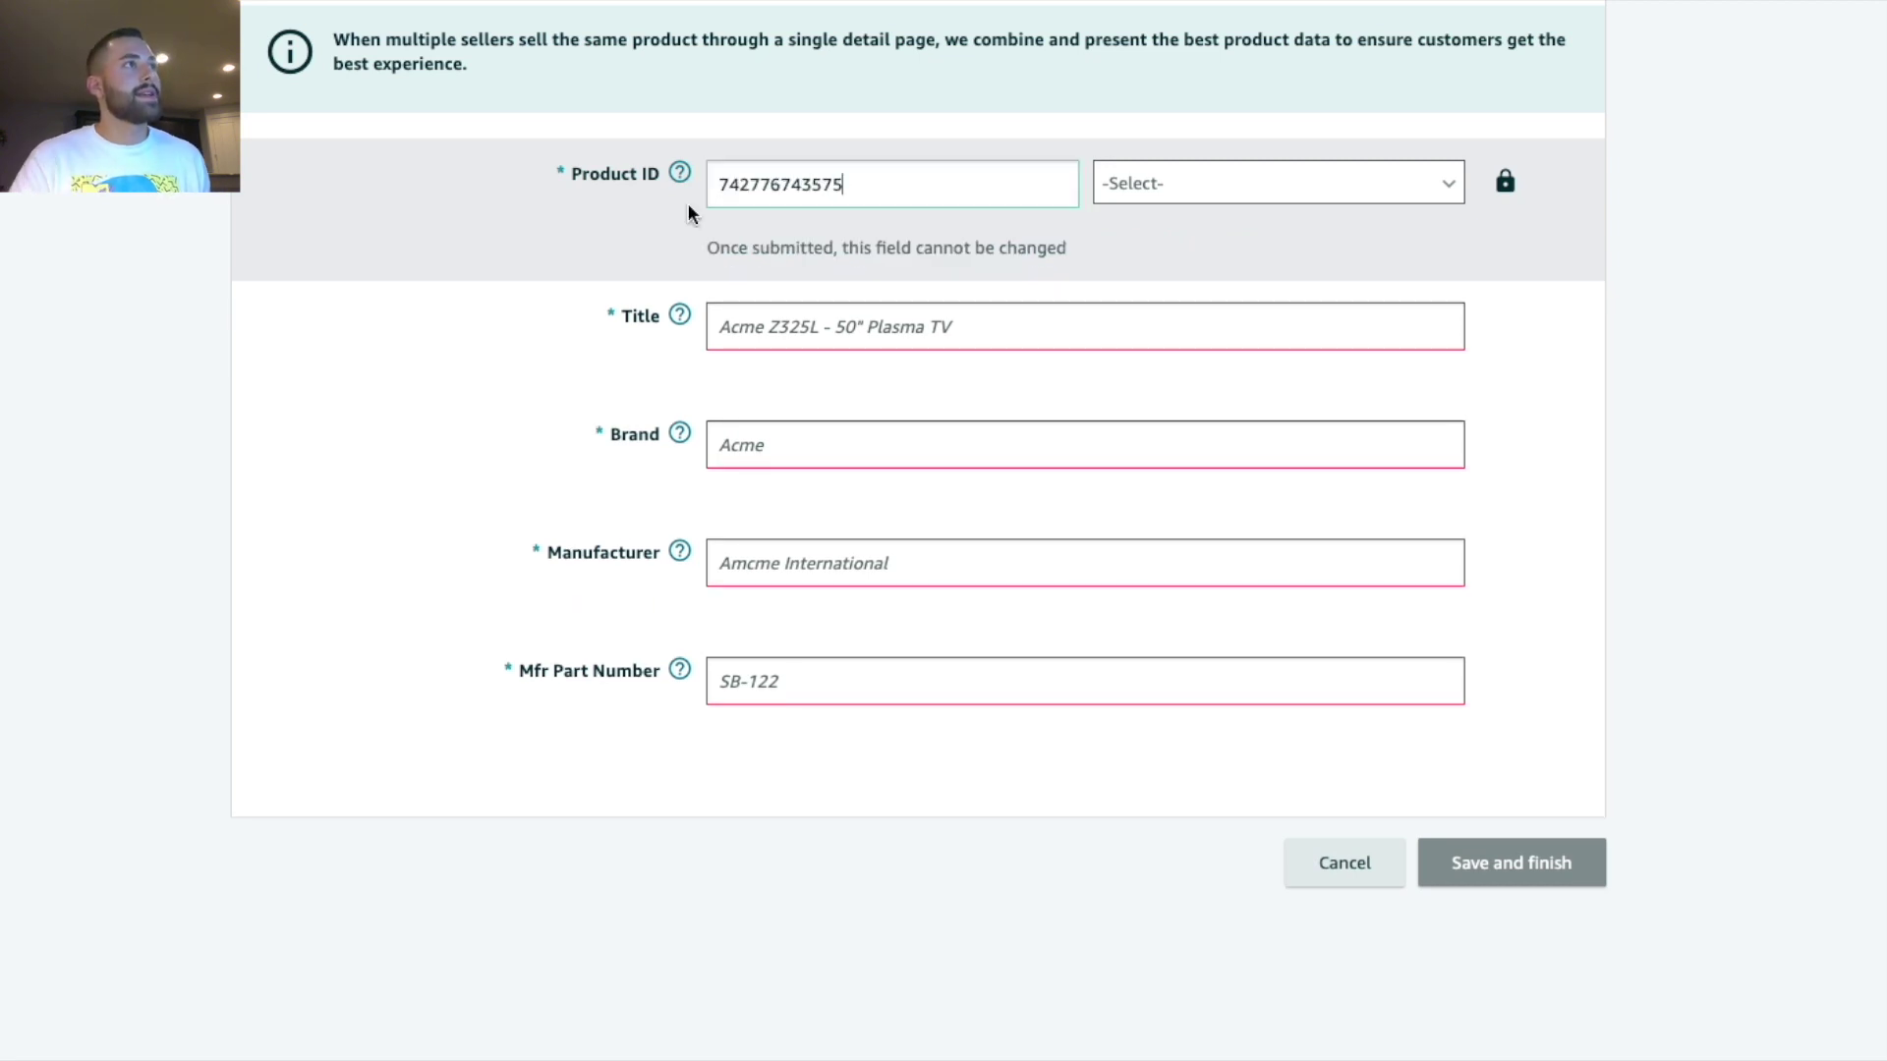
click(1267, 186)
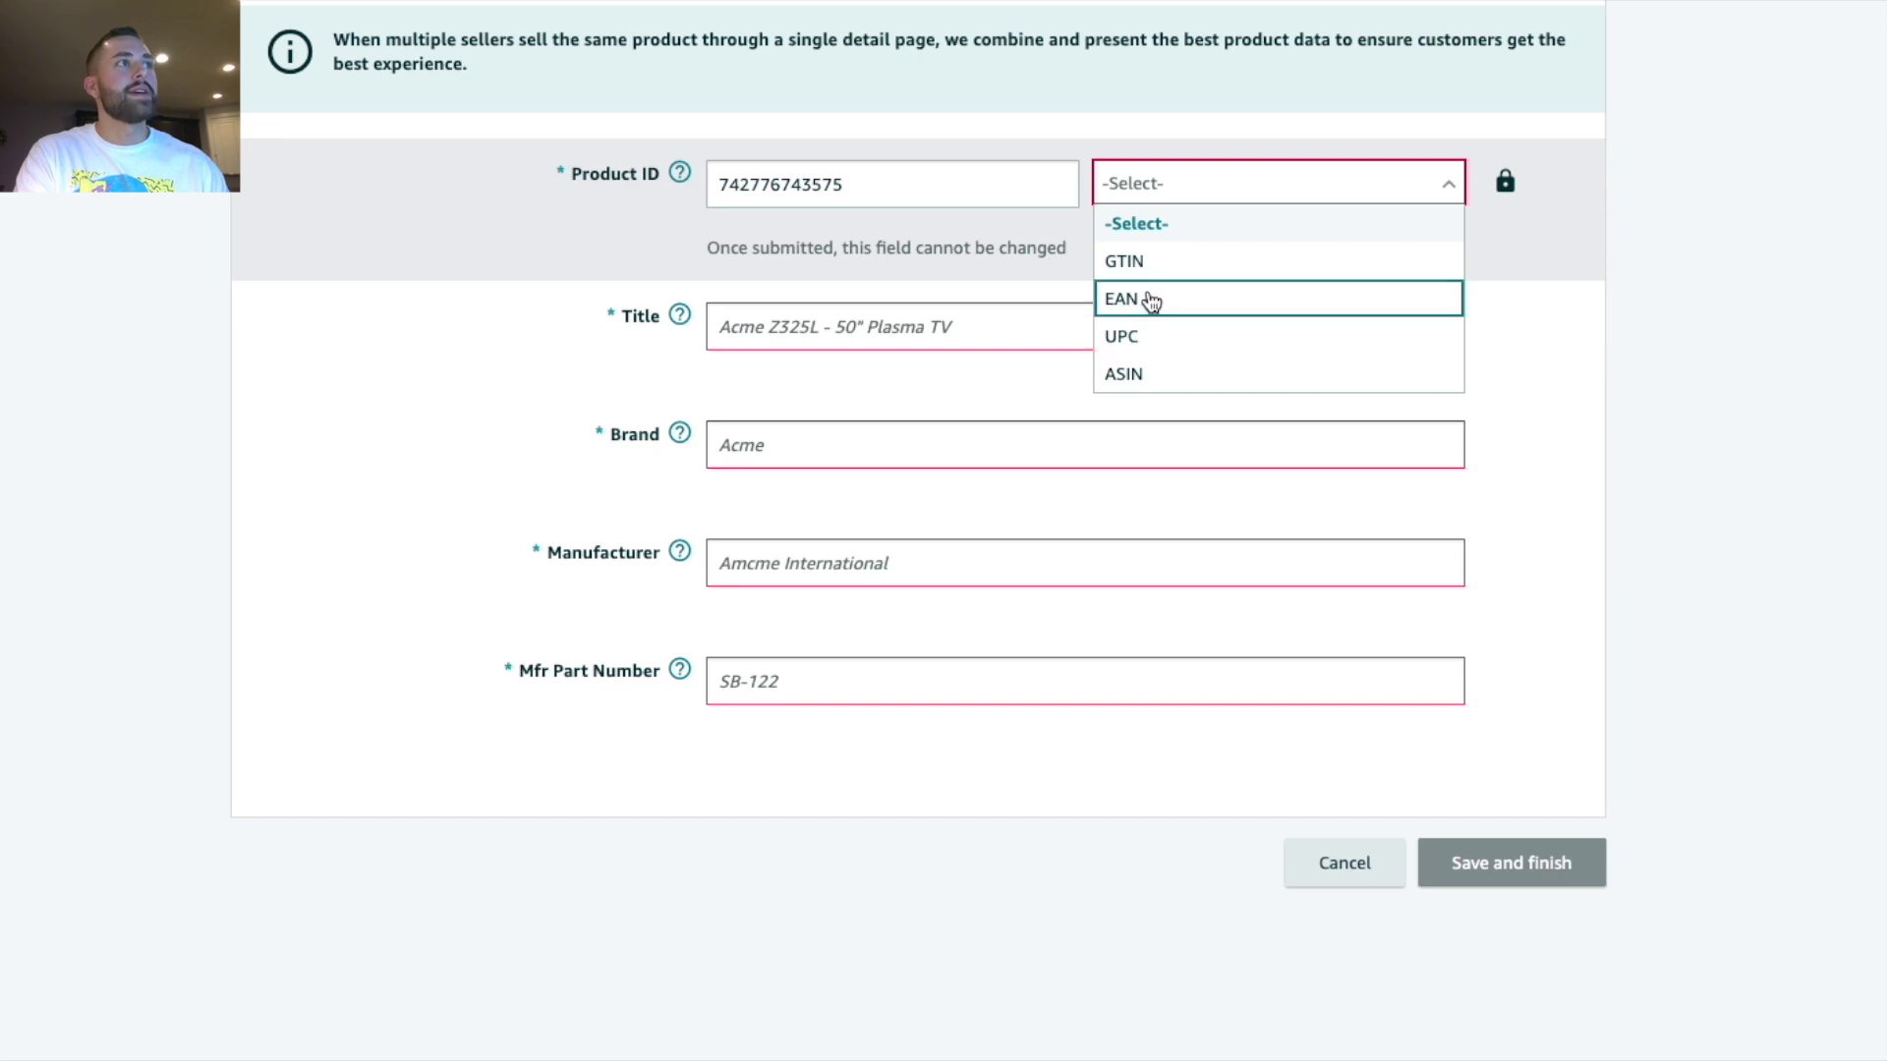
click(1155, 337)
Set the title to "iPhone SE 2020 / iPhone 7 / iPhone 8 Case | Premium Clear/Transparent Shock Proof TPU Bumper Case & Anti-Scratch | Durable & Slim Fit Case".
click(1182, 323)
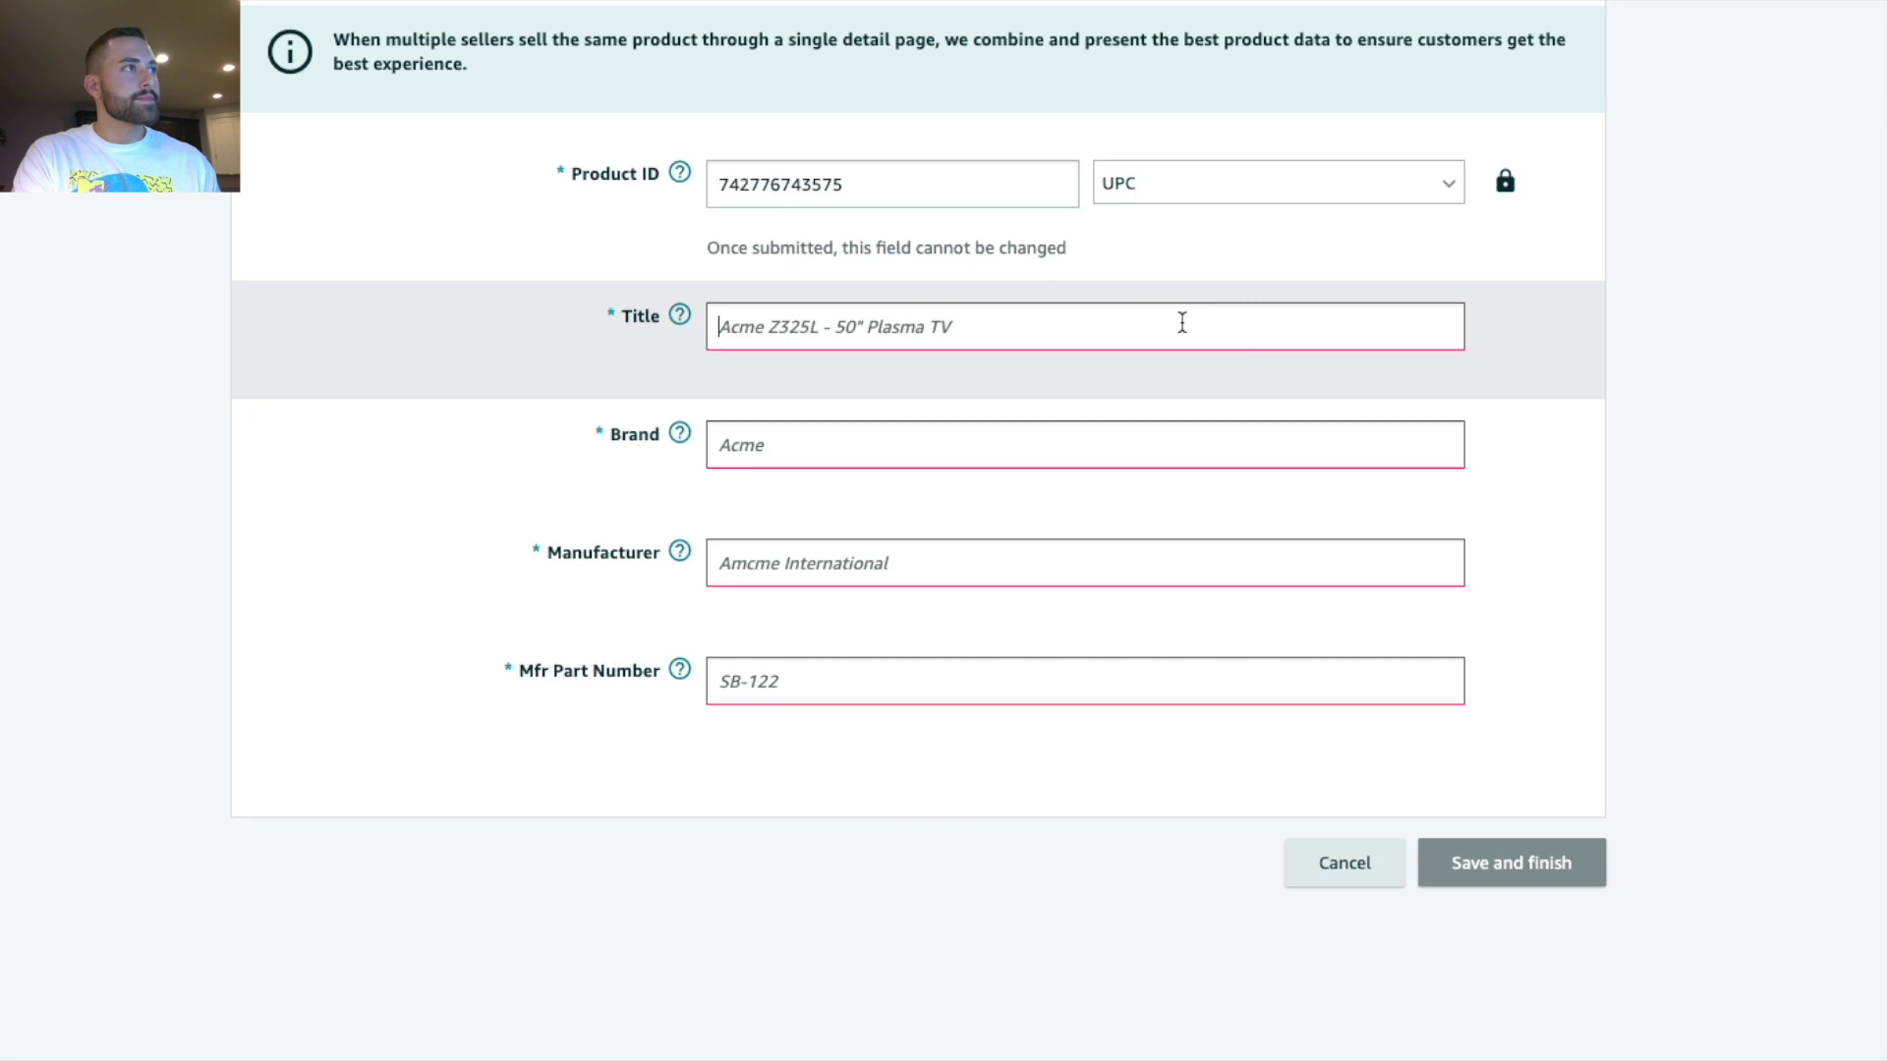
mouse_move(1507, 183)
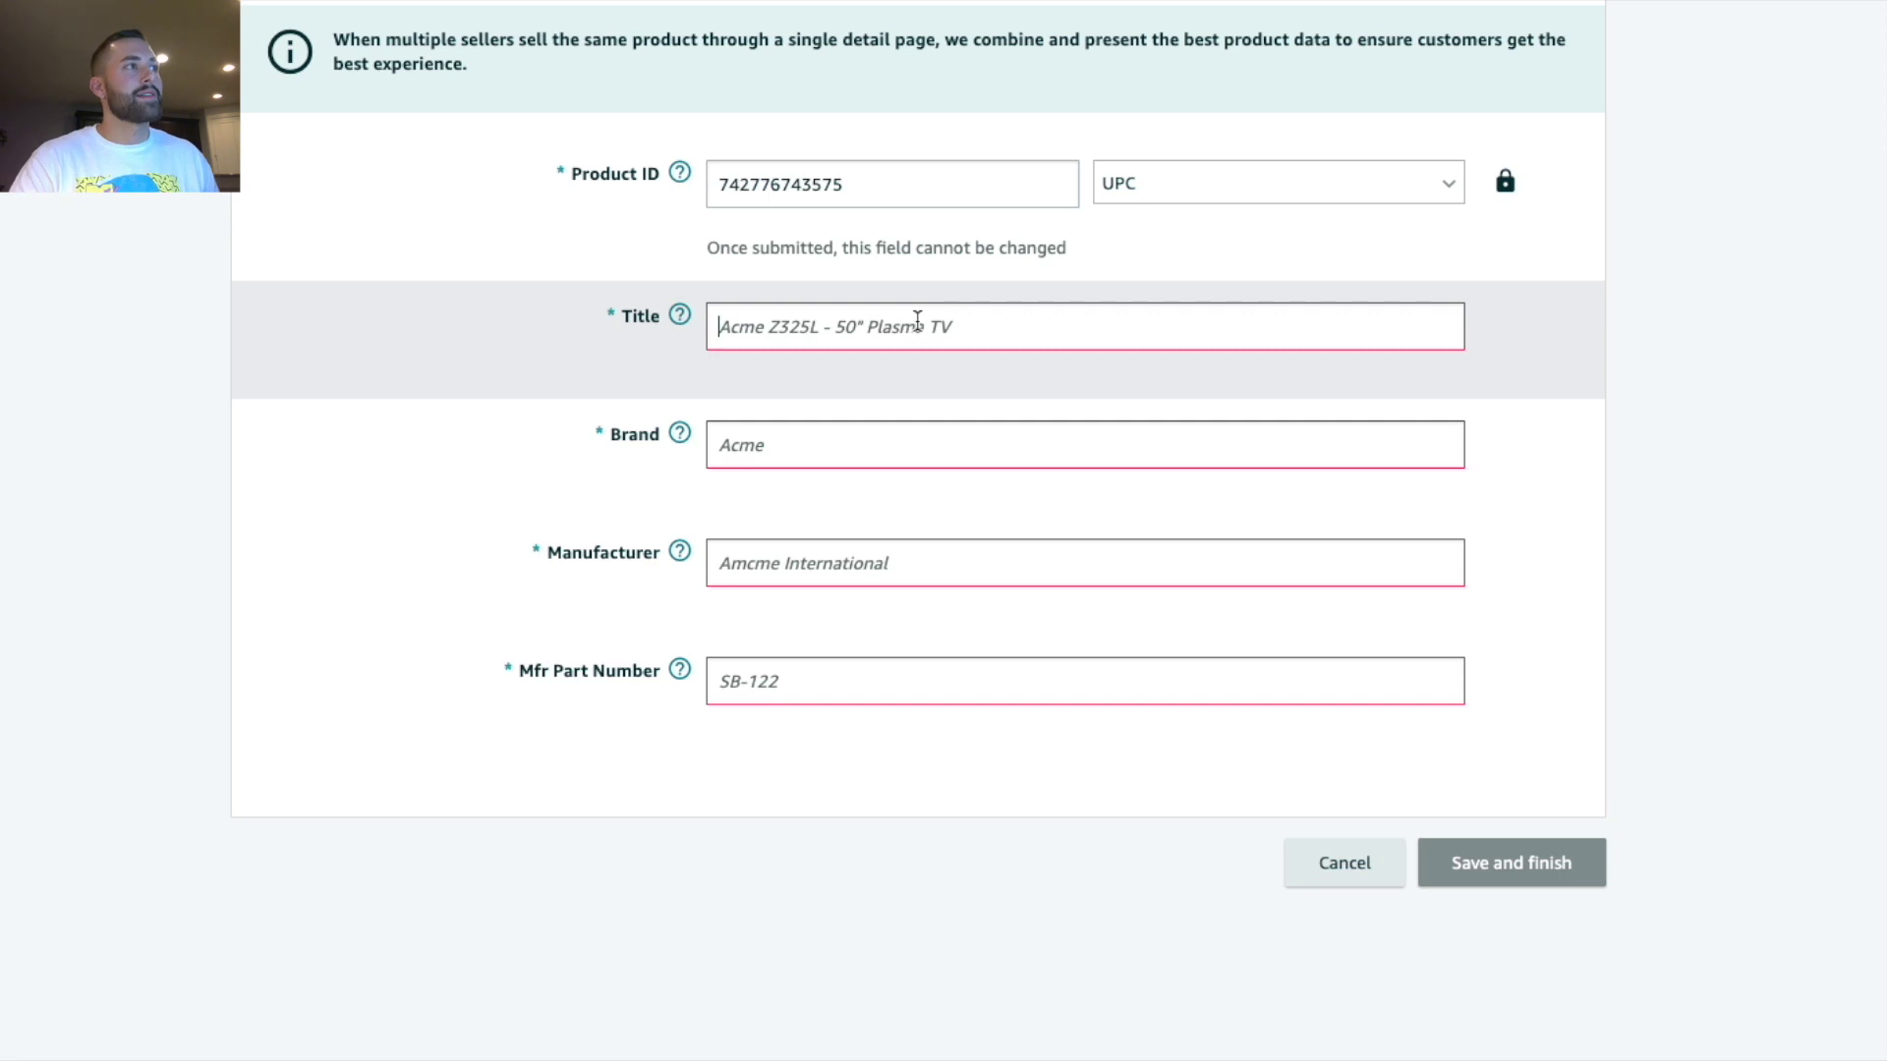
text(i)
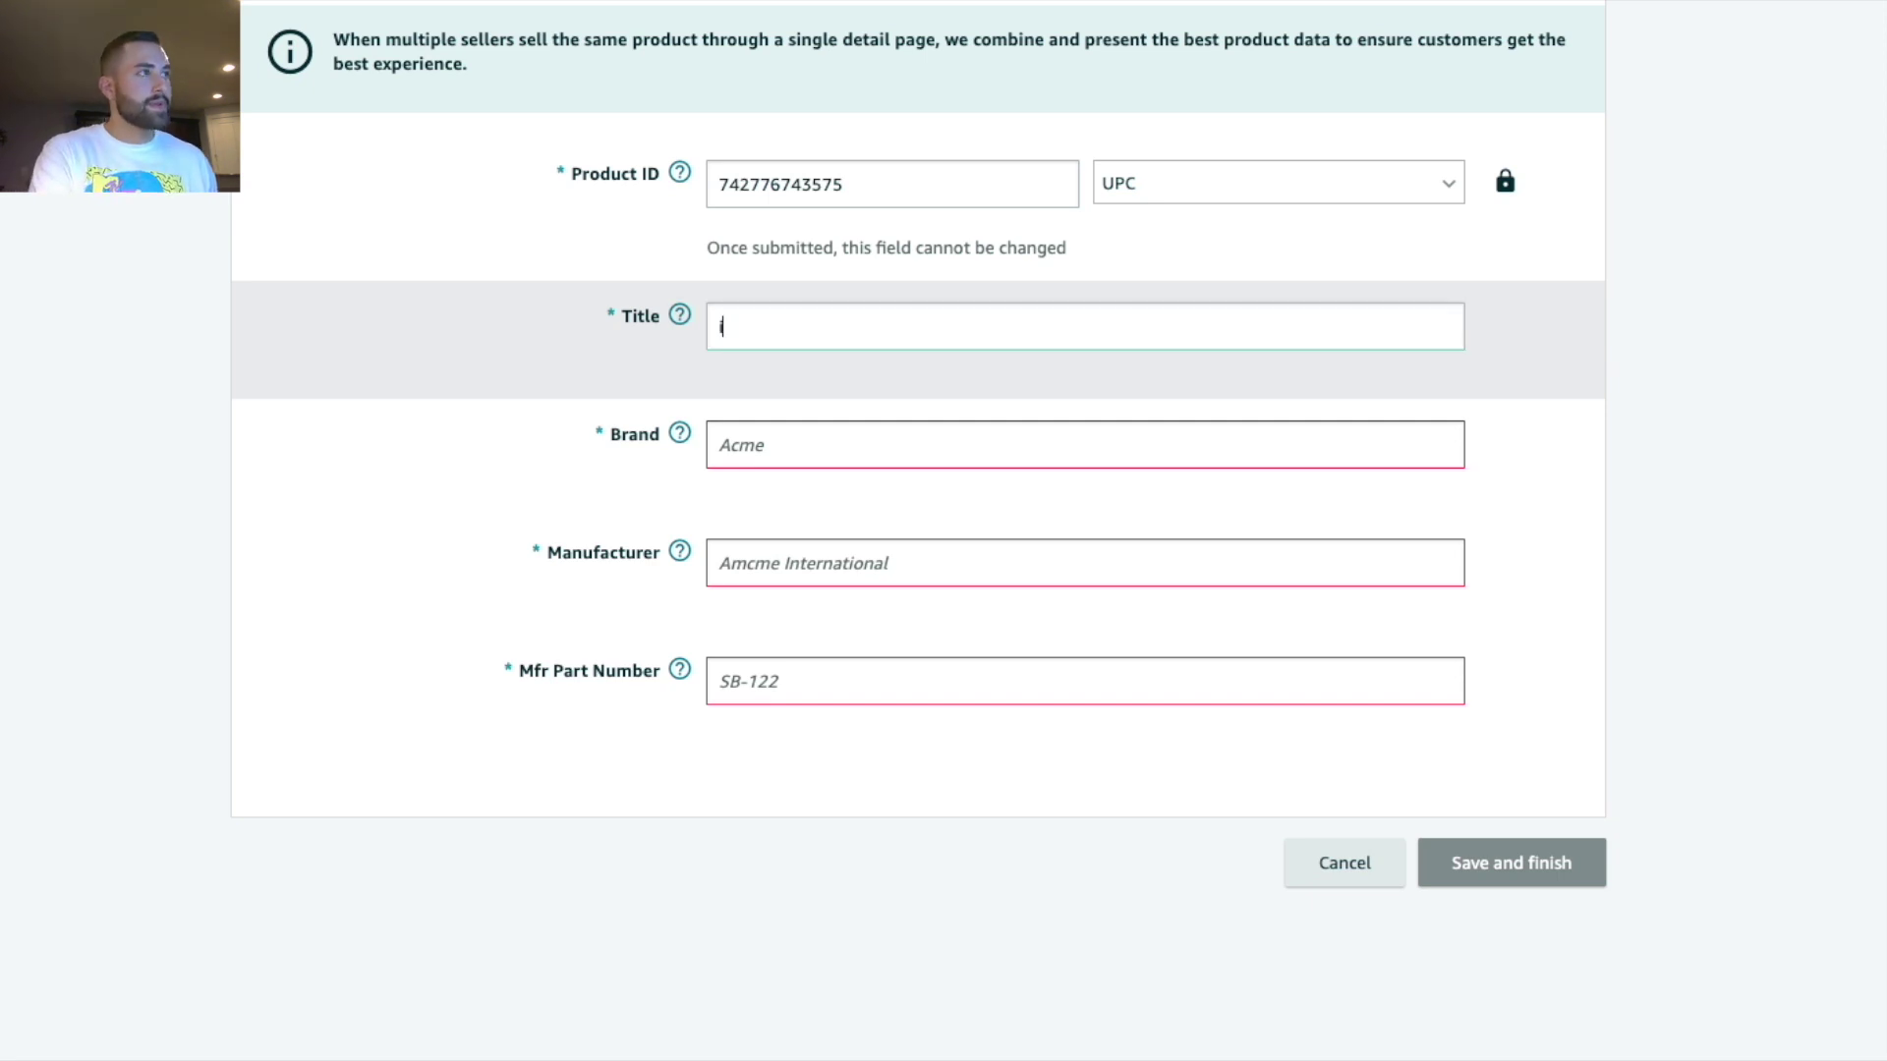
text(Phone Cases)
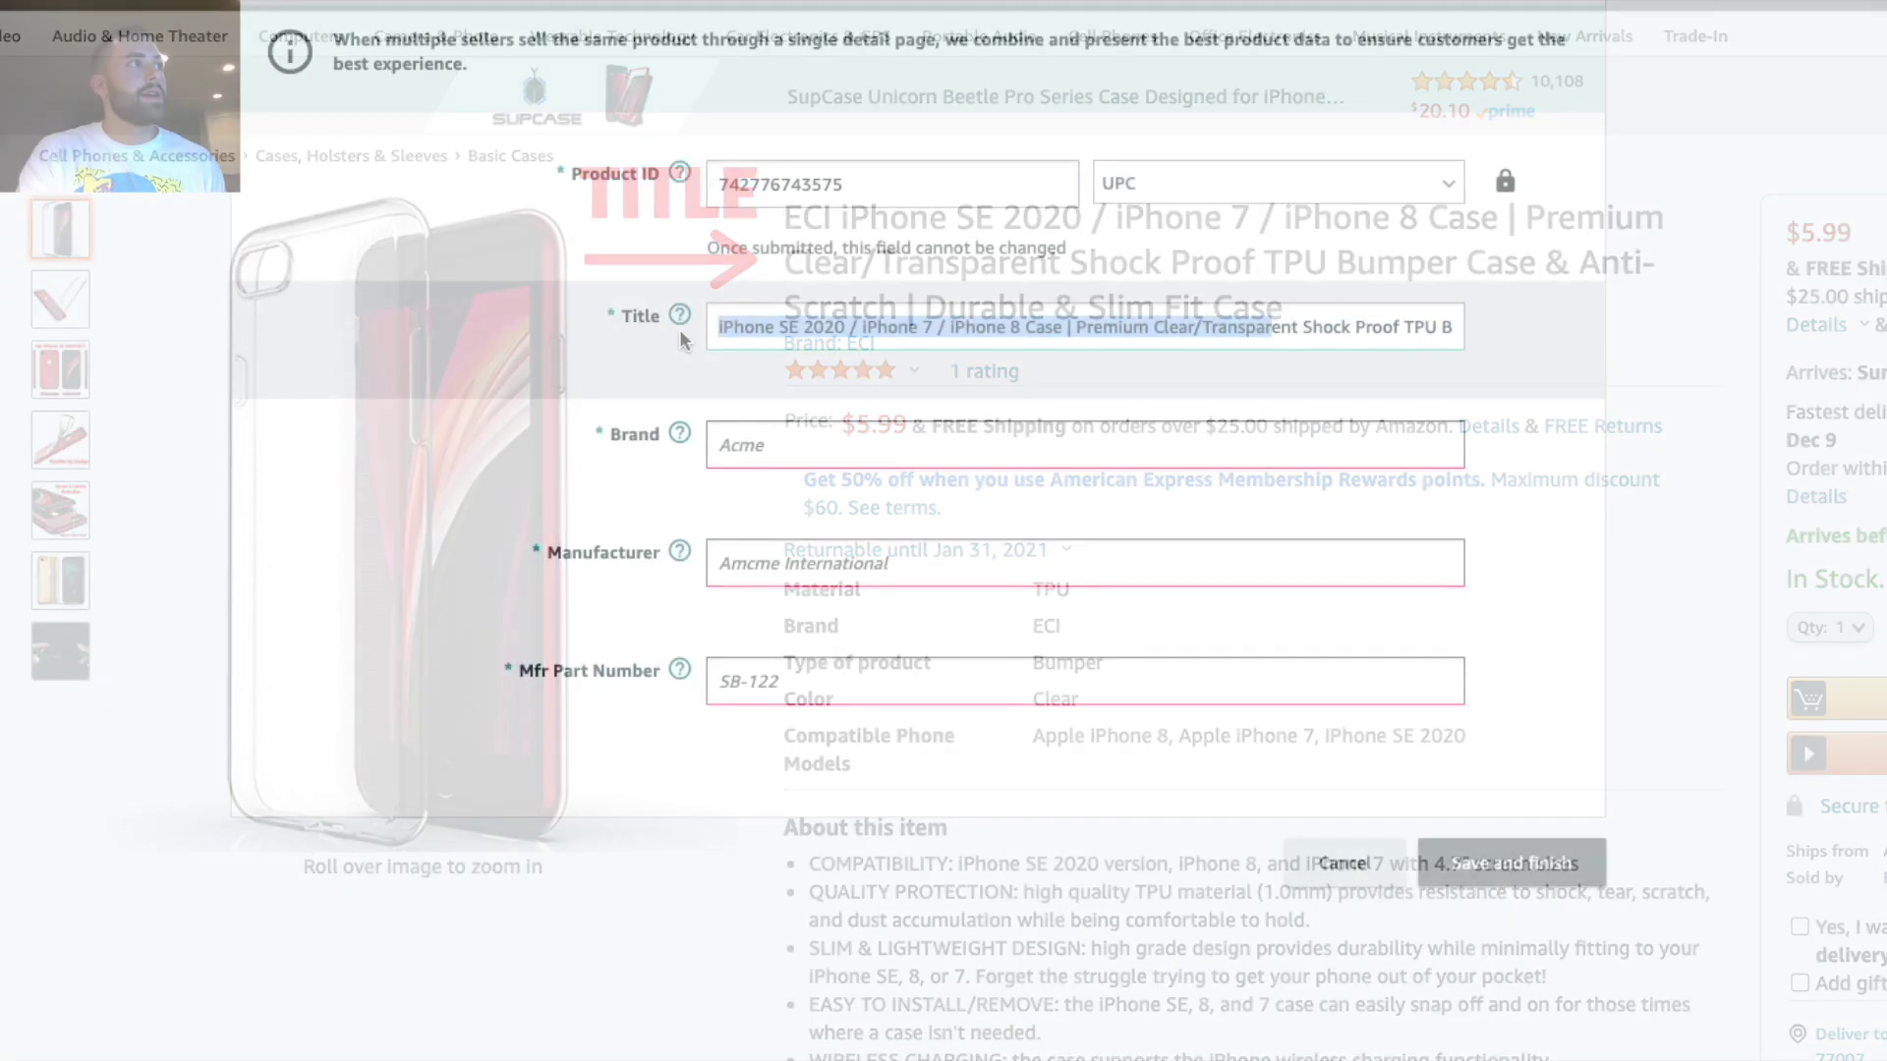
click(836, 328)
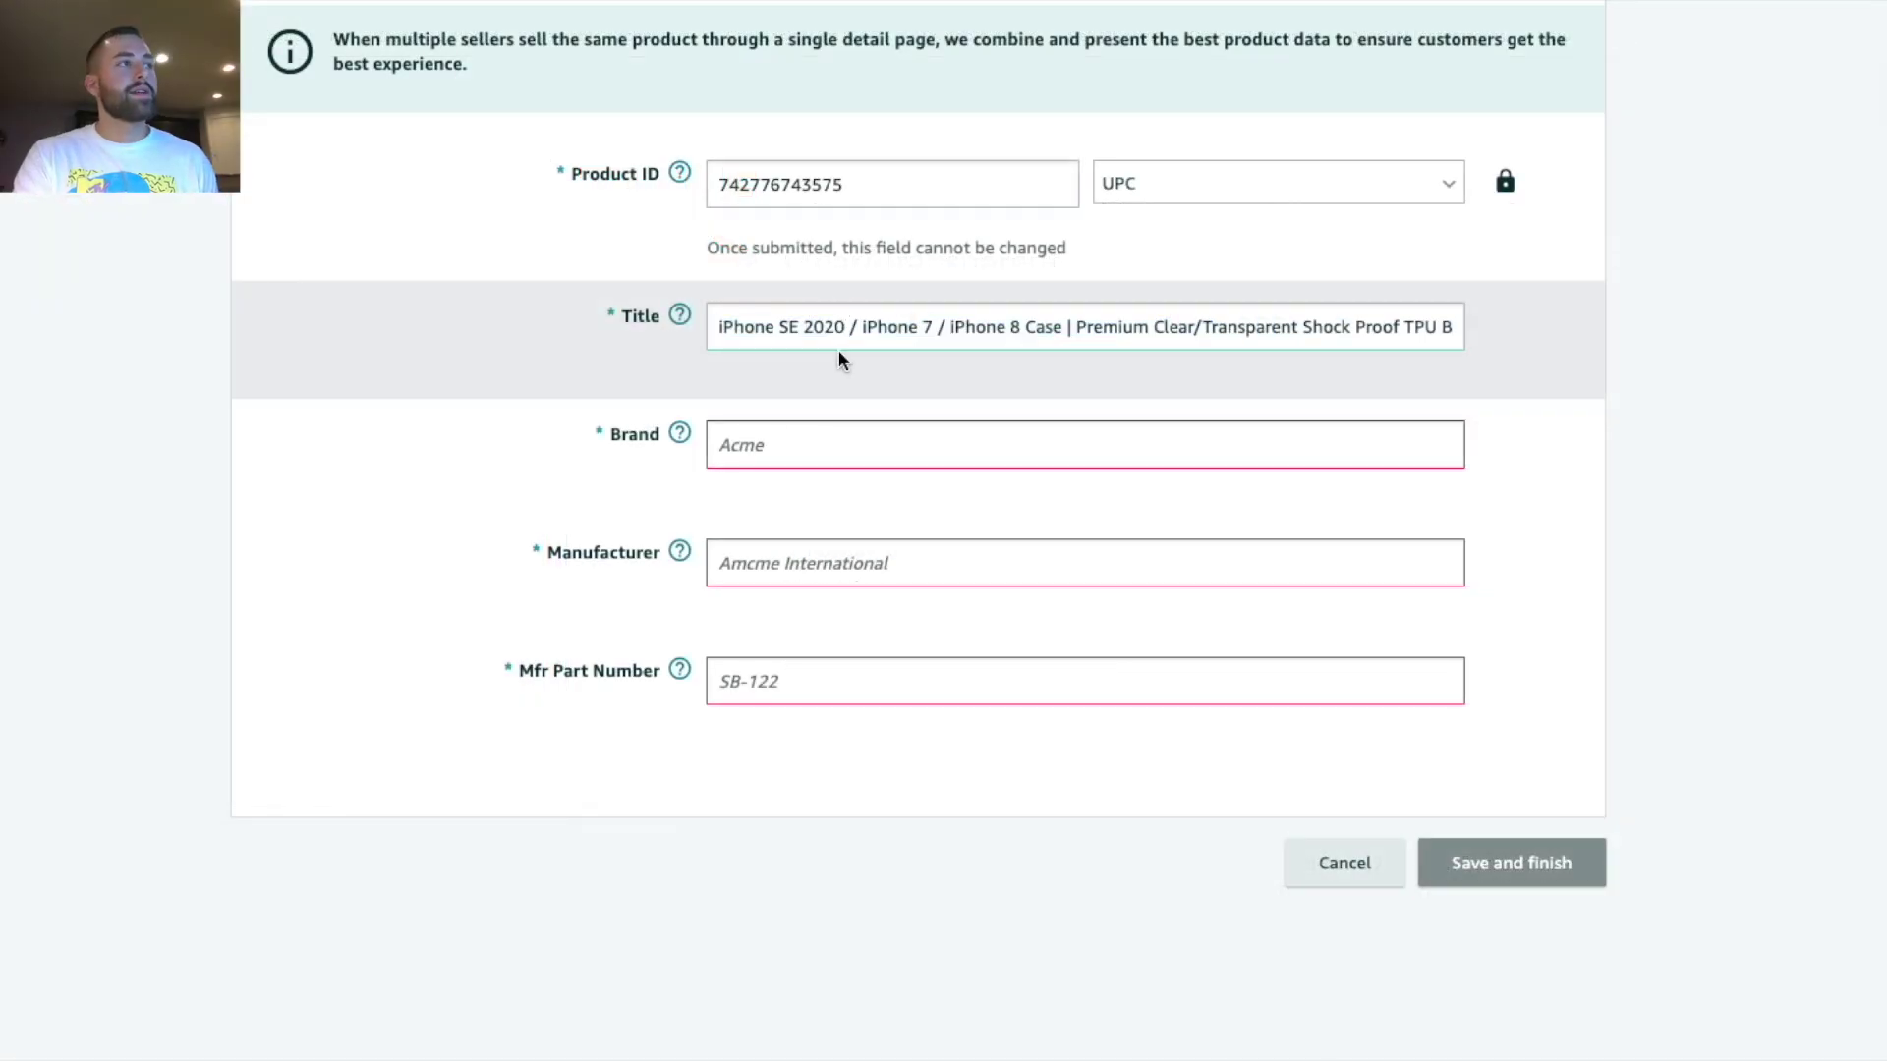
click(782, 335)
drag(782, 335, 1486, 332)
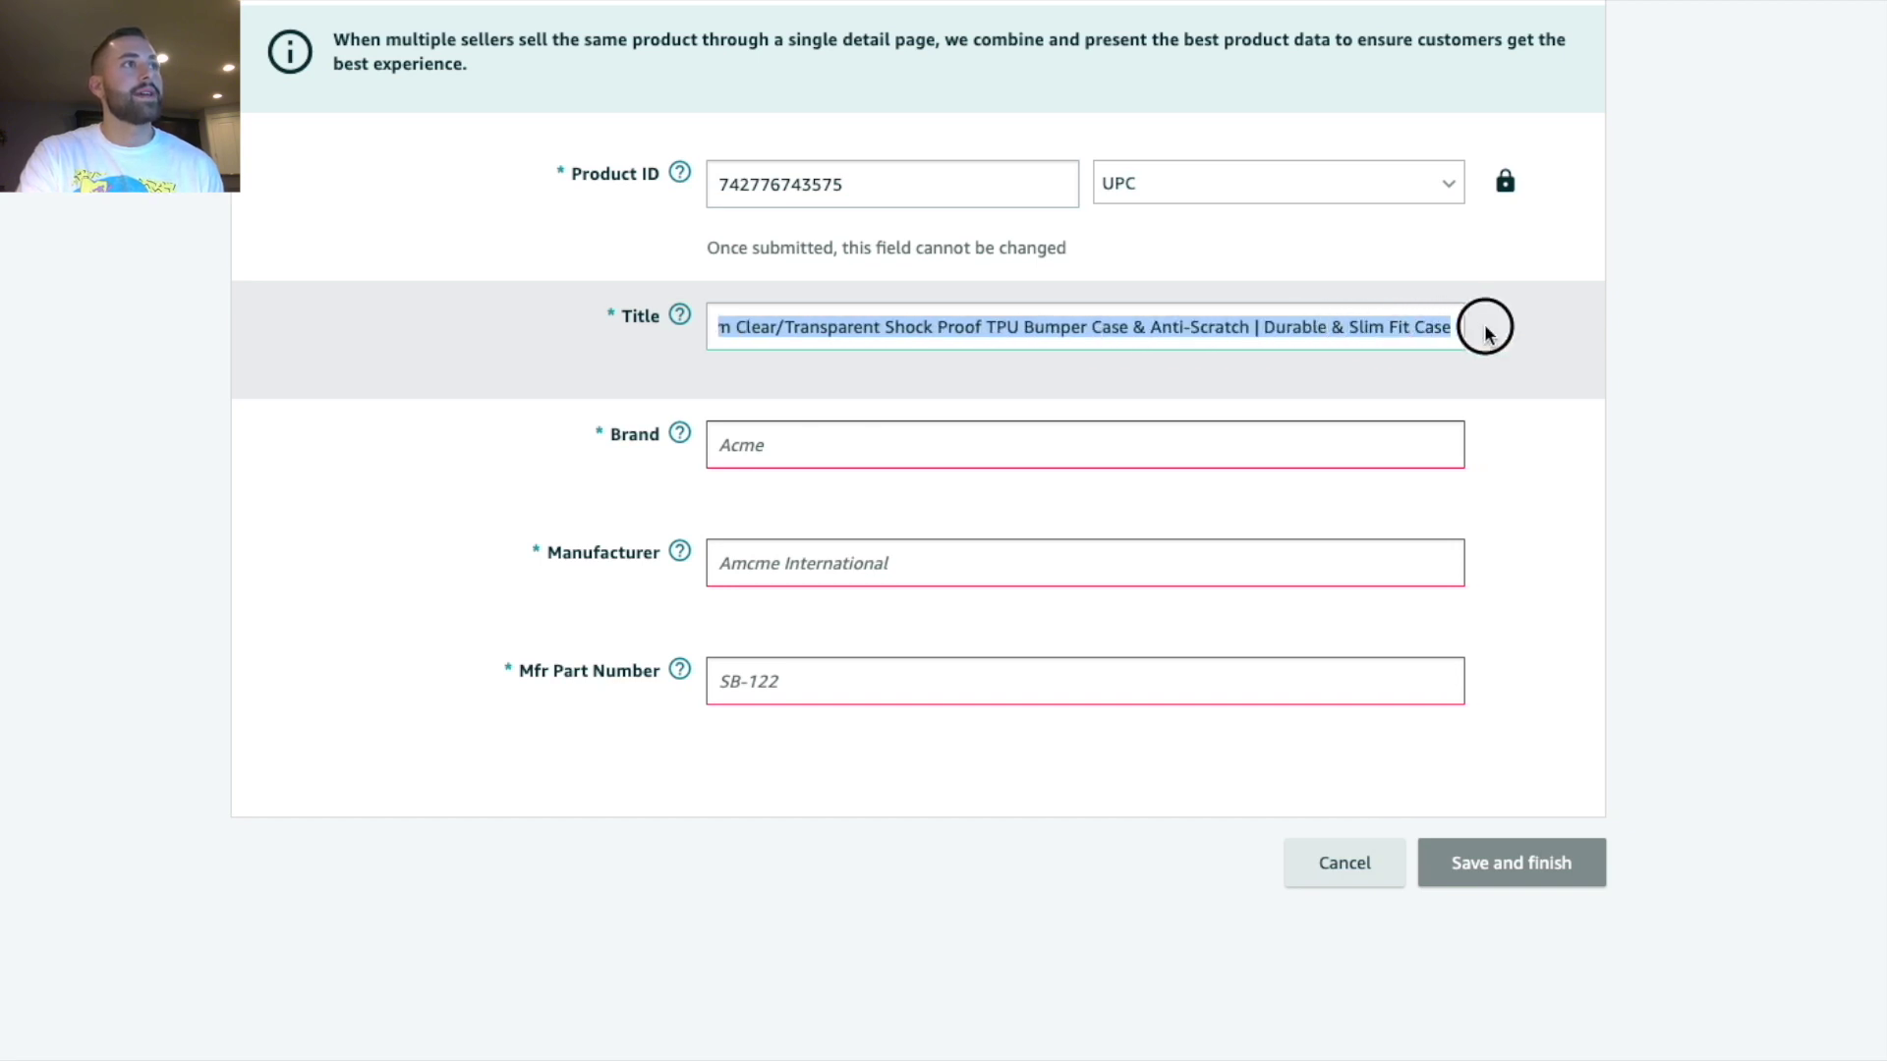
click(1307, 340)
drag(1152, 329, 1251, 325)
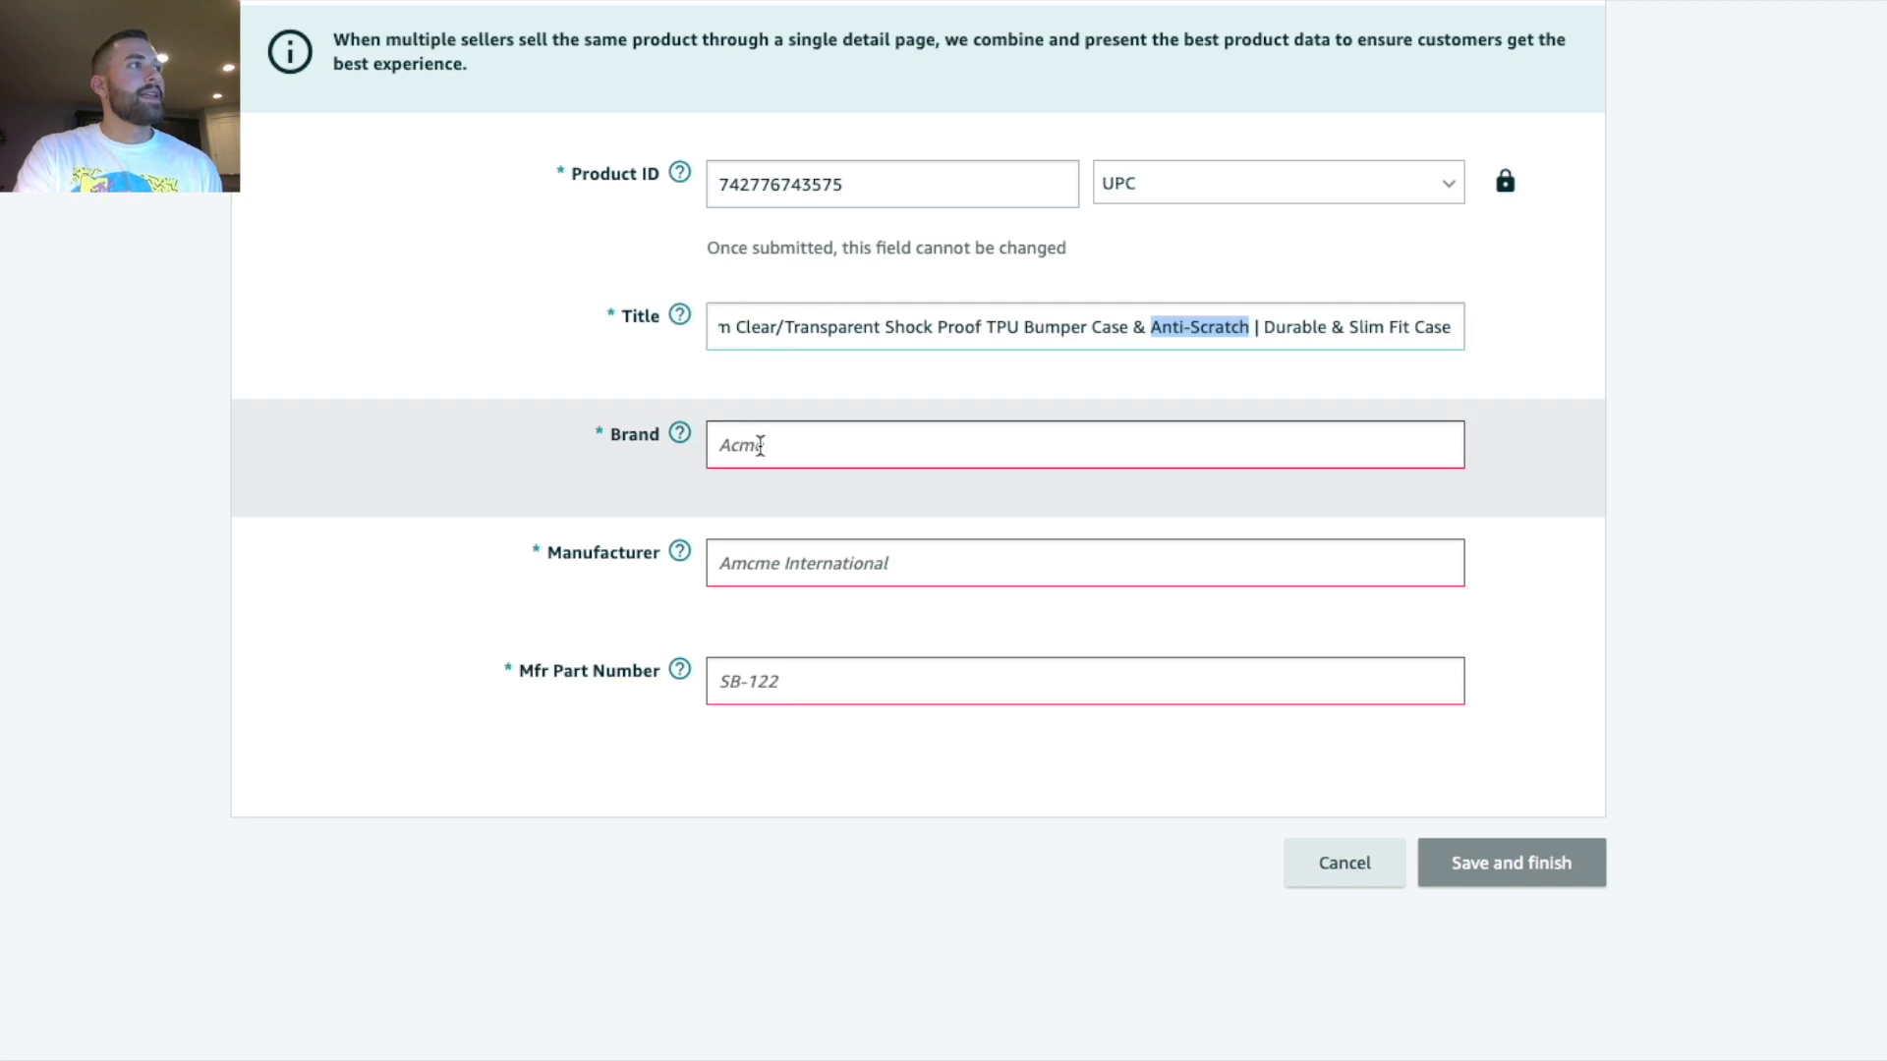
Try ECI, Generic and N/A in turn as the product's brand.
click(762, 445)
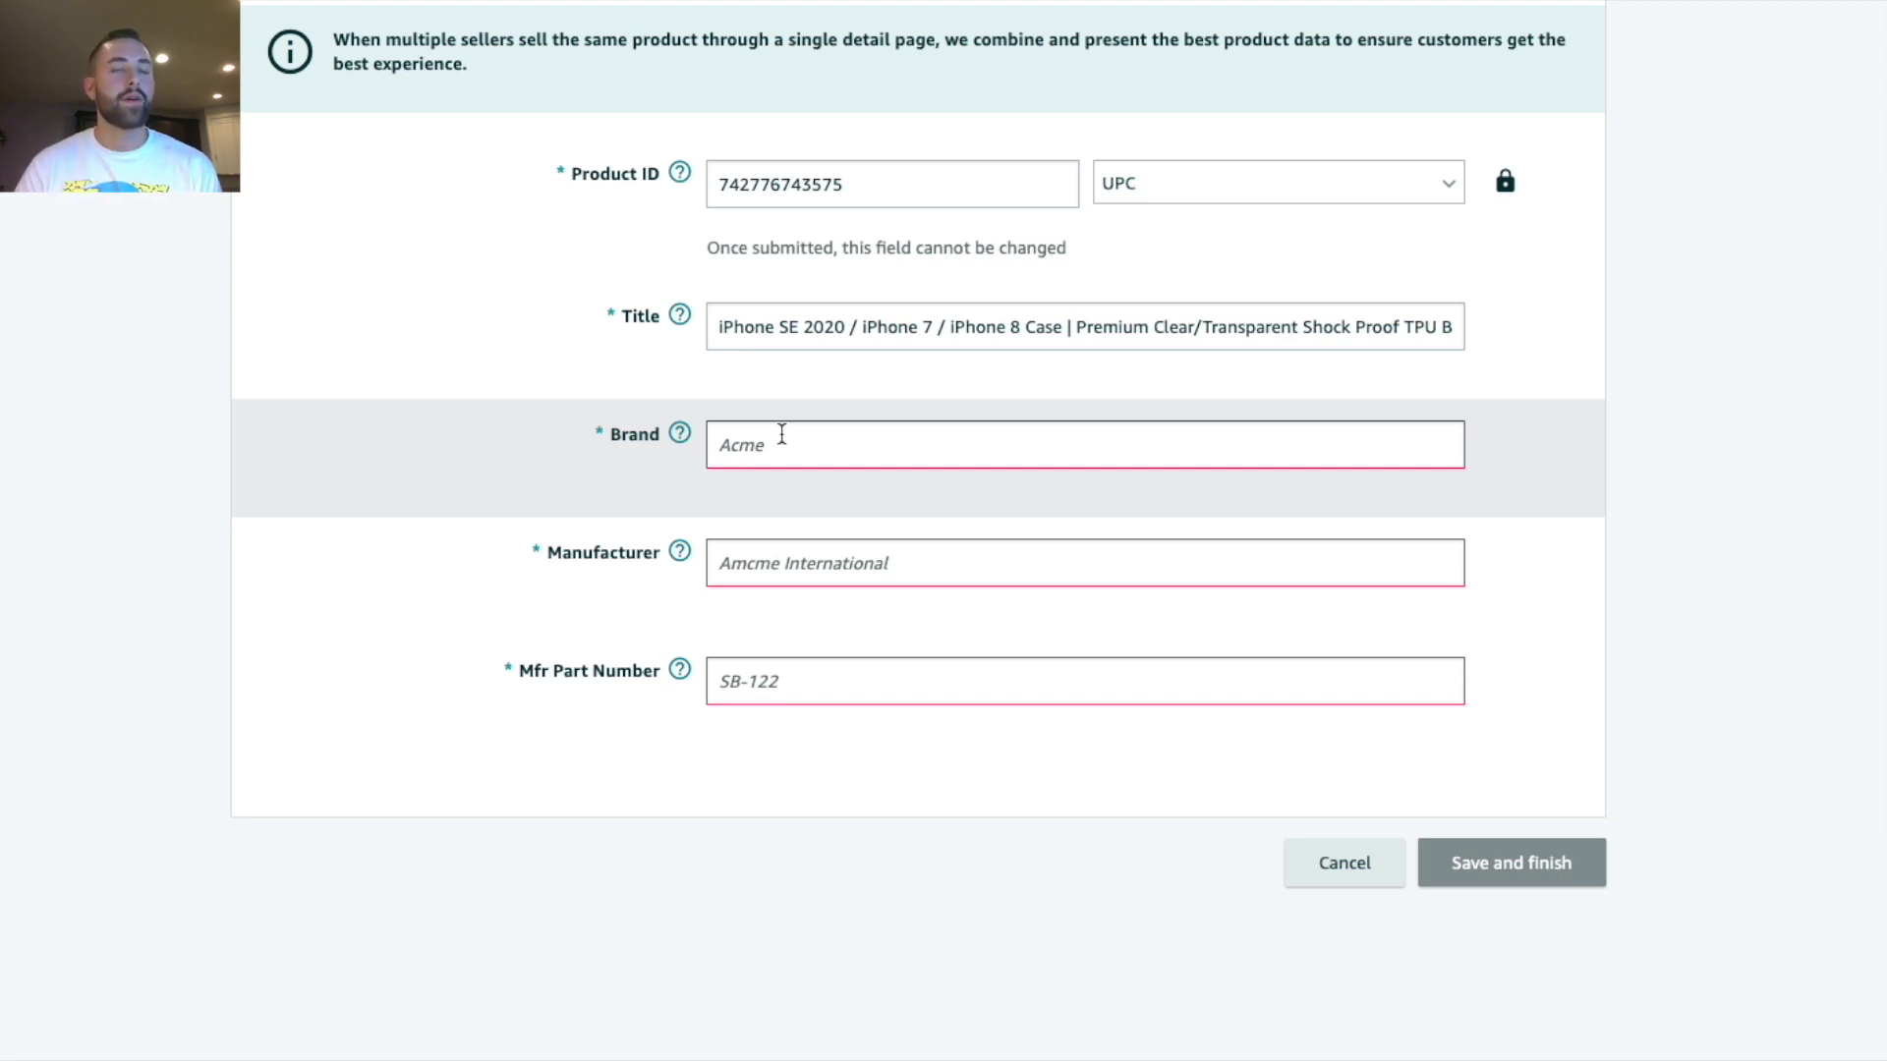
text(ECI)
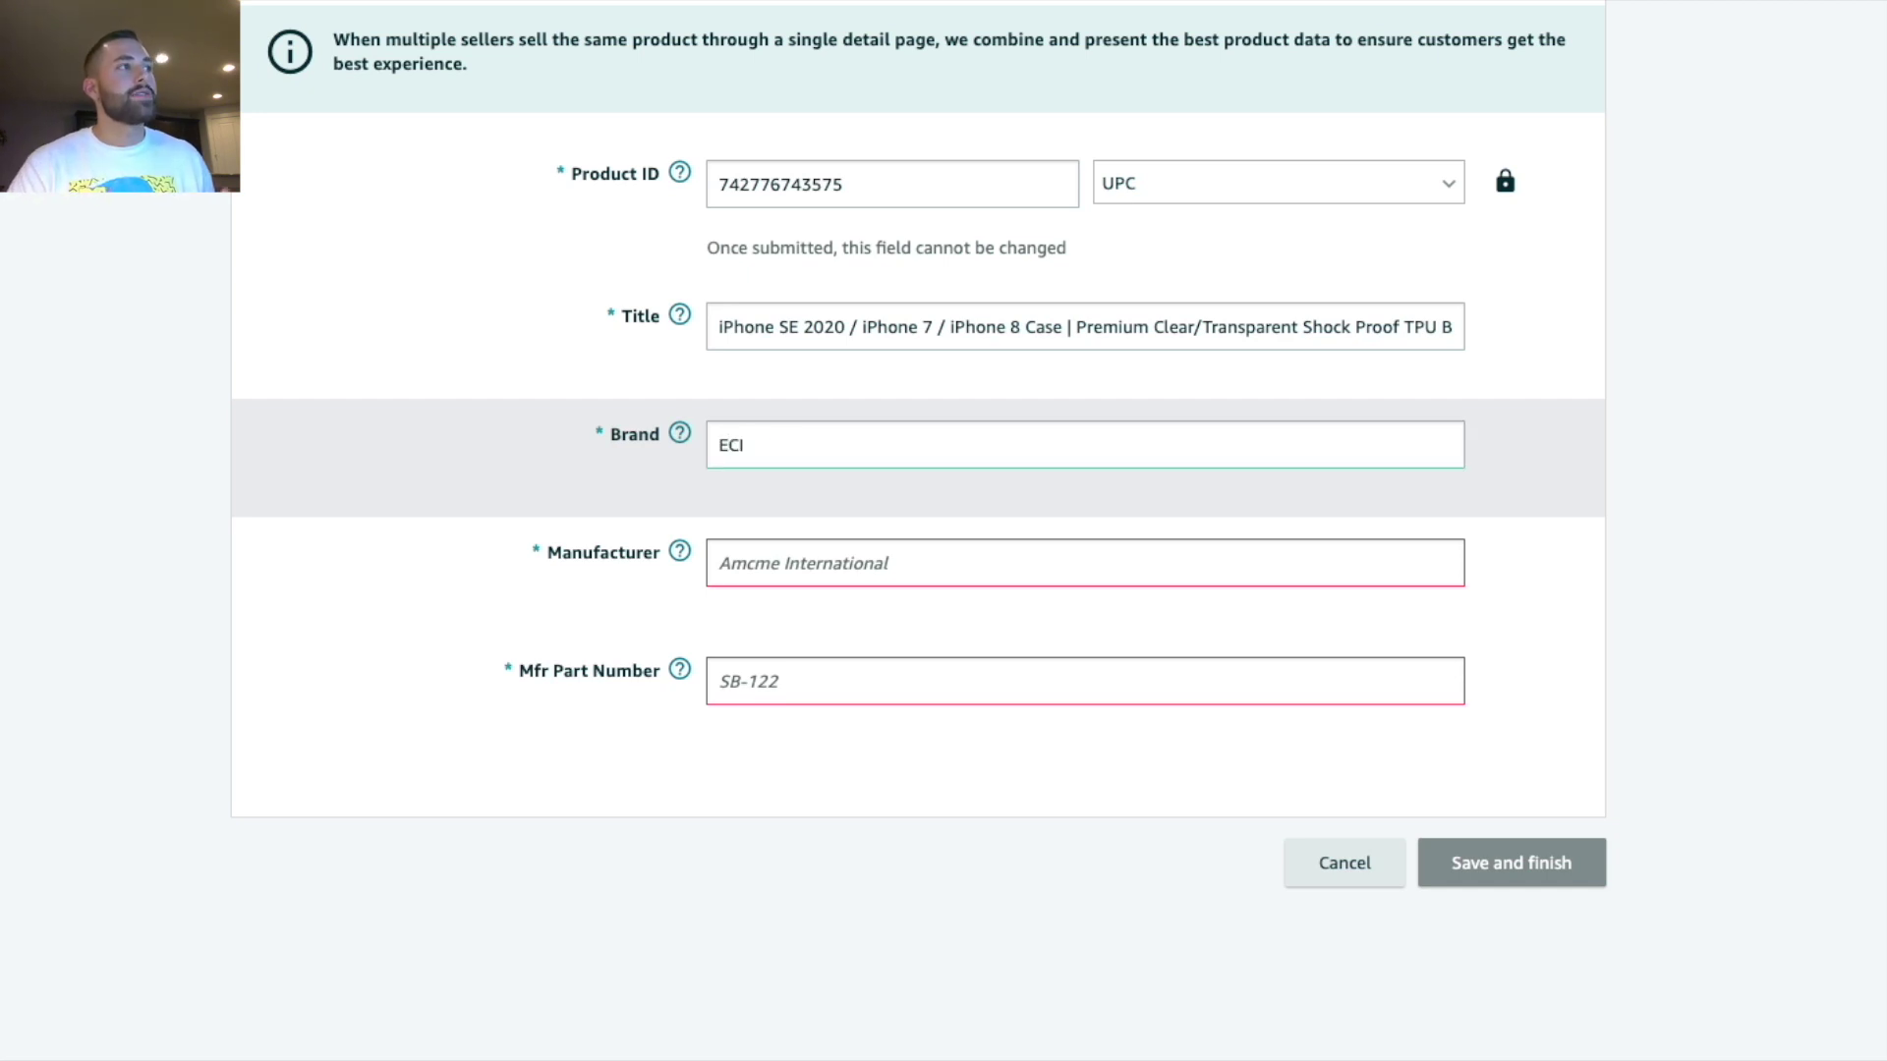
double_click(785, 435)
key(BackSpace)
text(Generic)
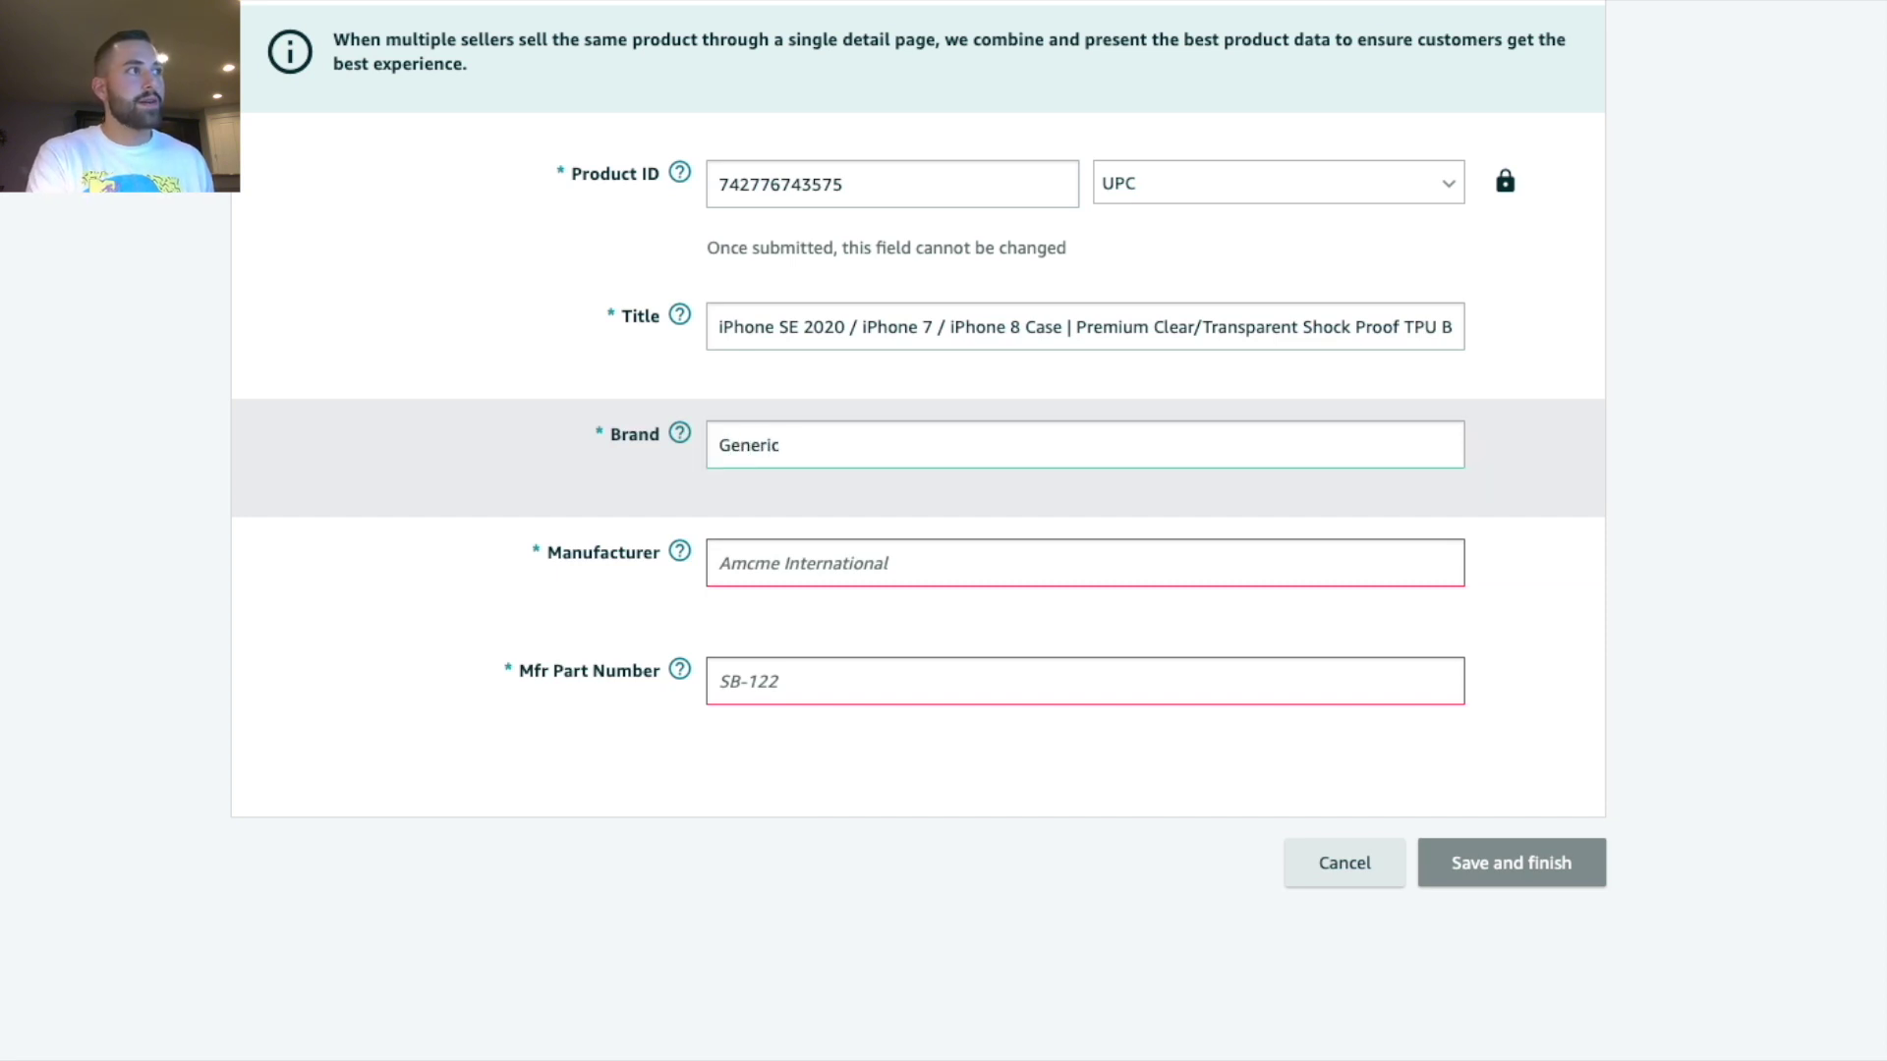
key(super+BackSpace)
text(A)
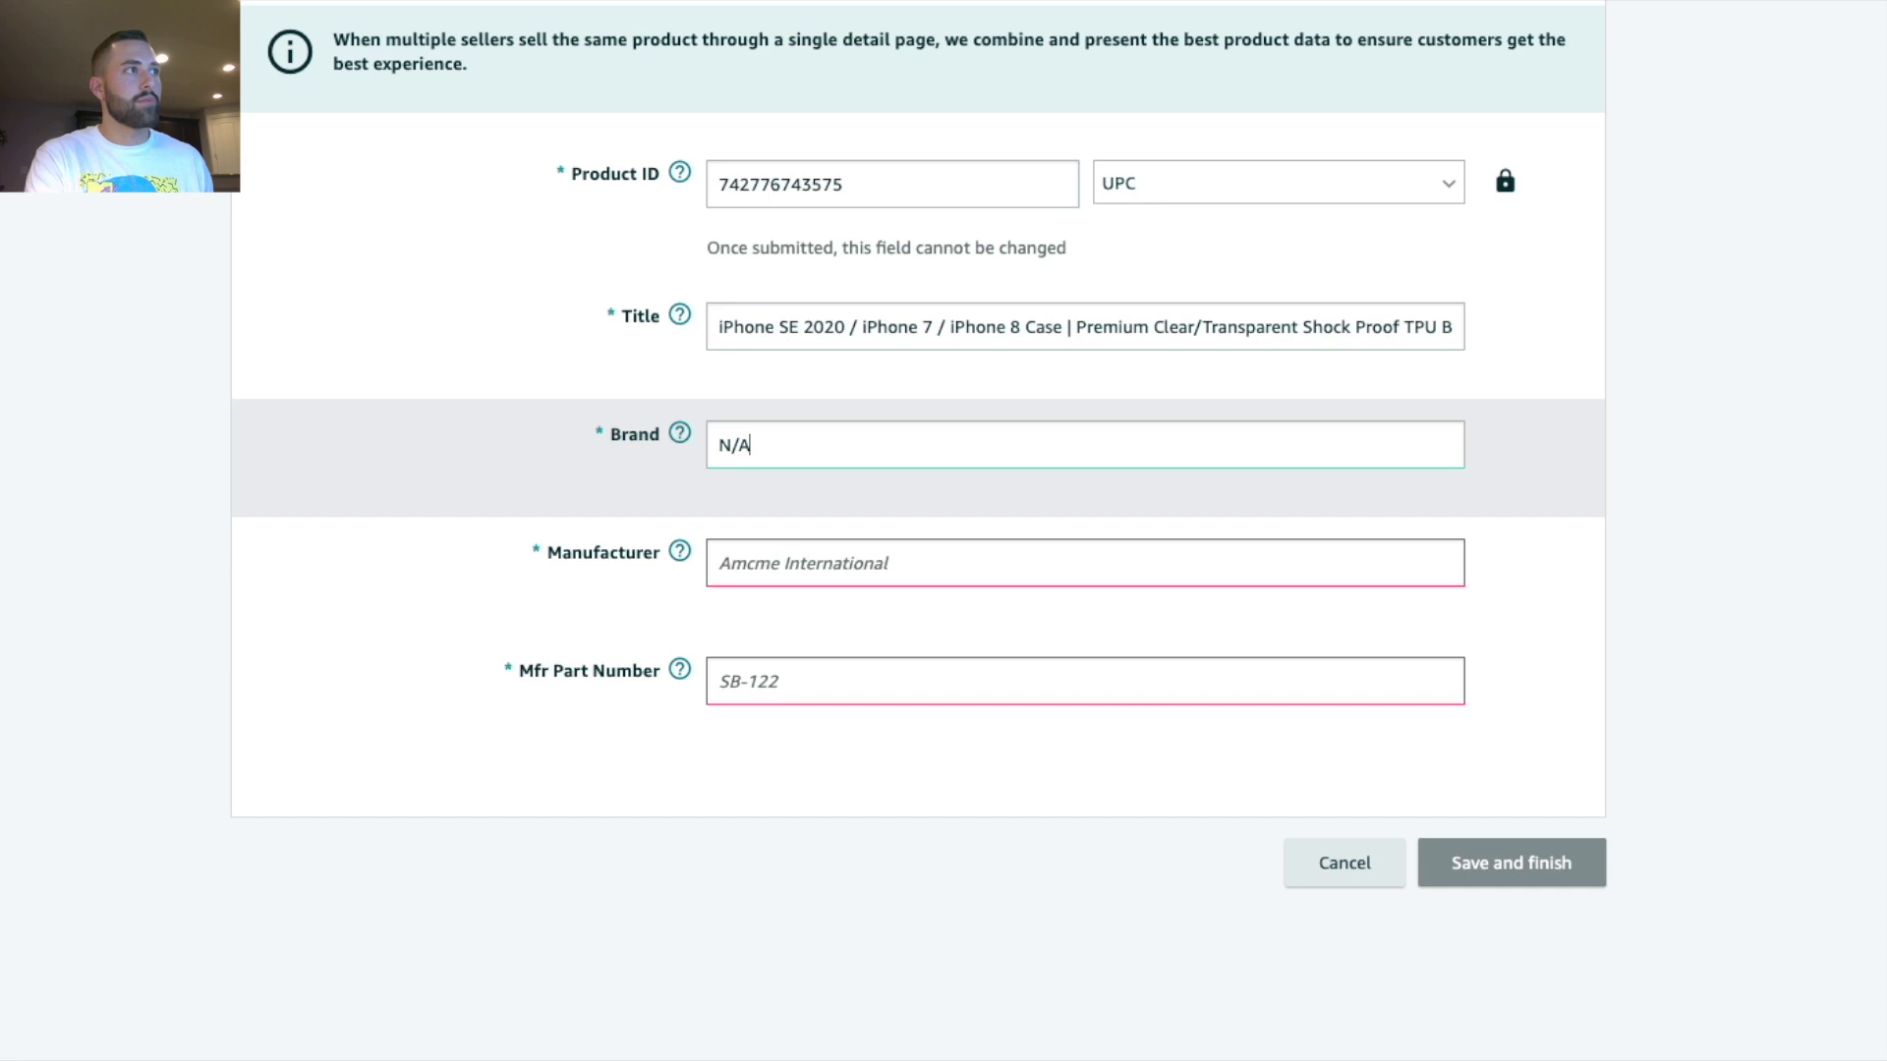
key(Tab)
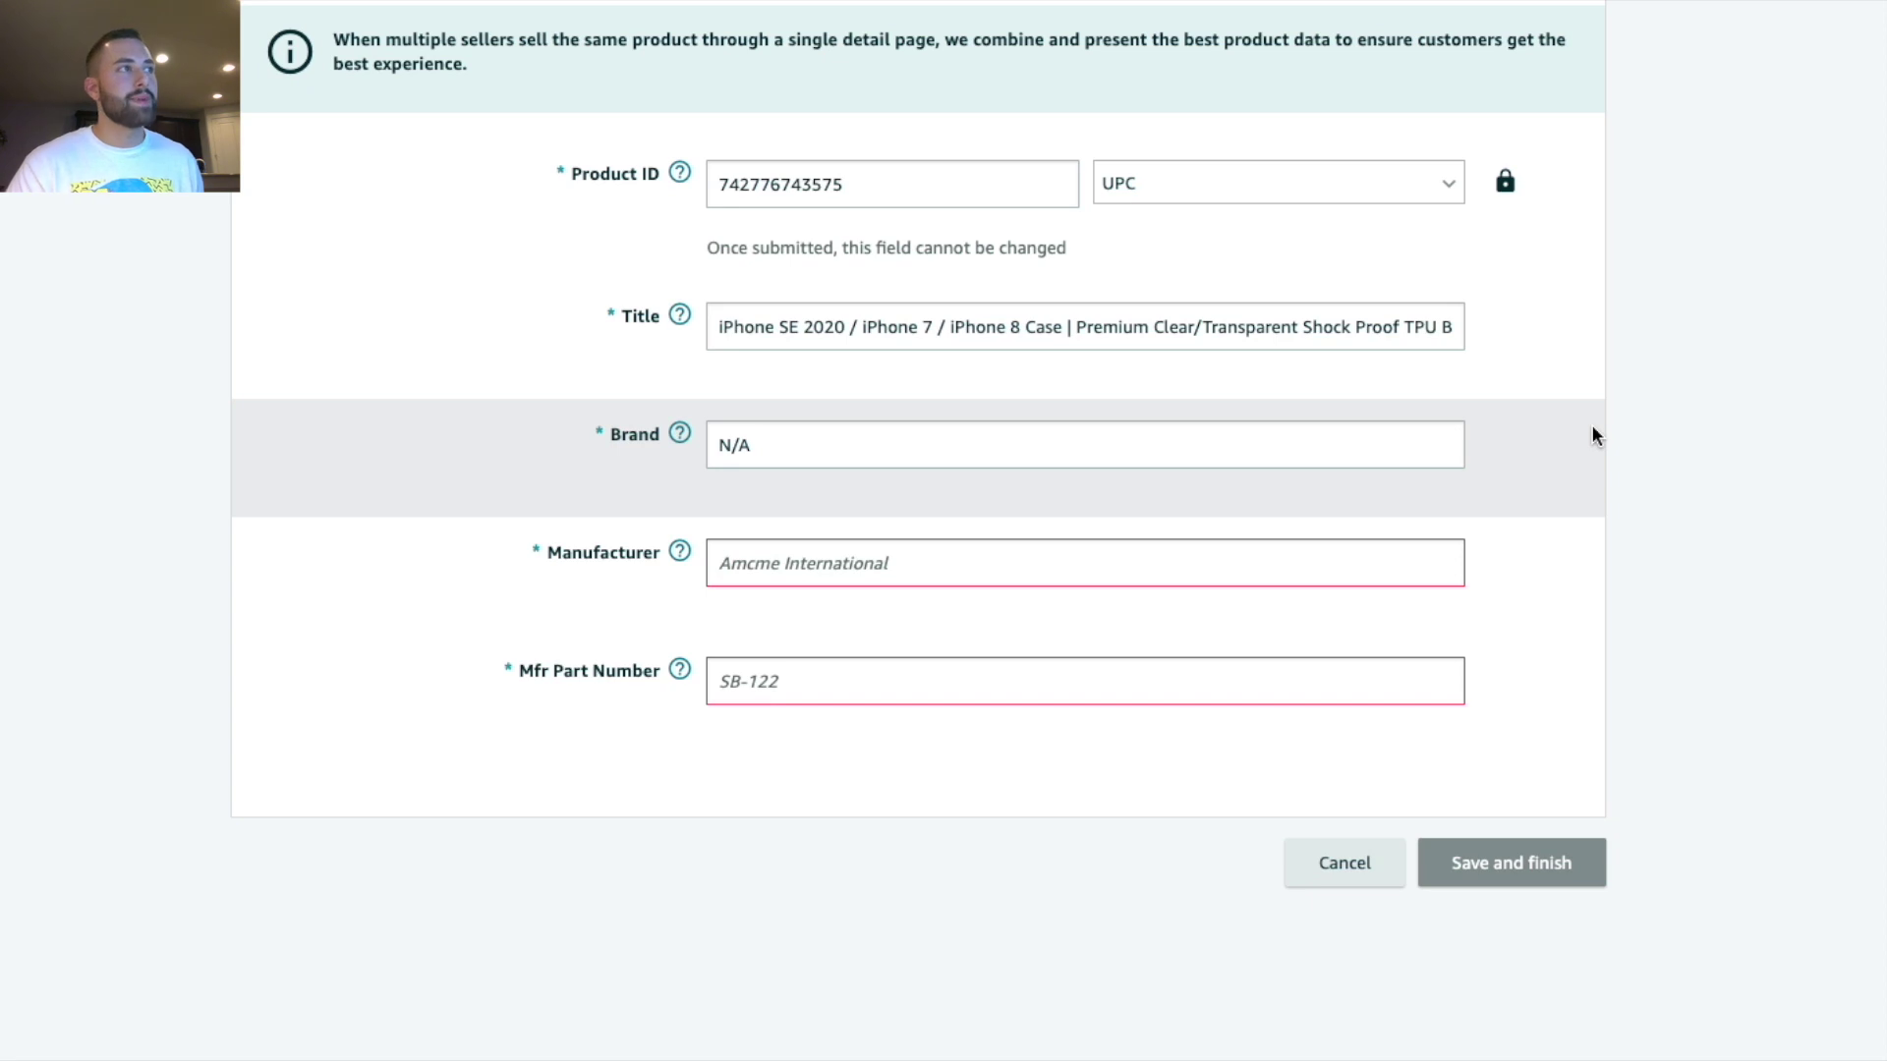
Set both the product's brand and its manufacturer to ECI.
triple_click(964, 457)
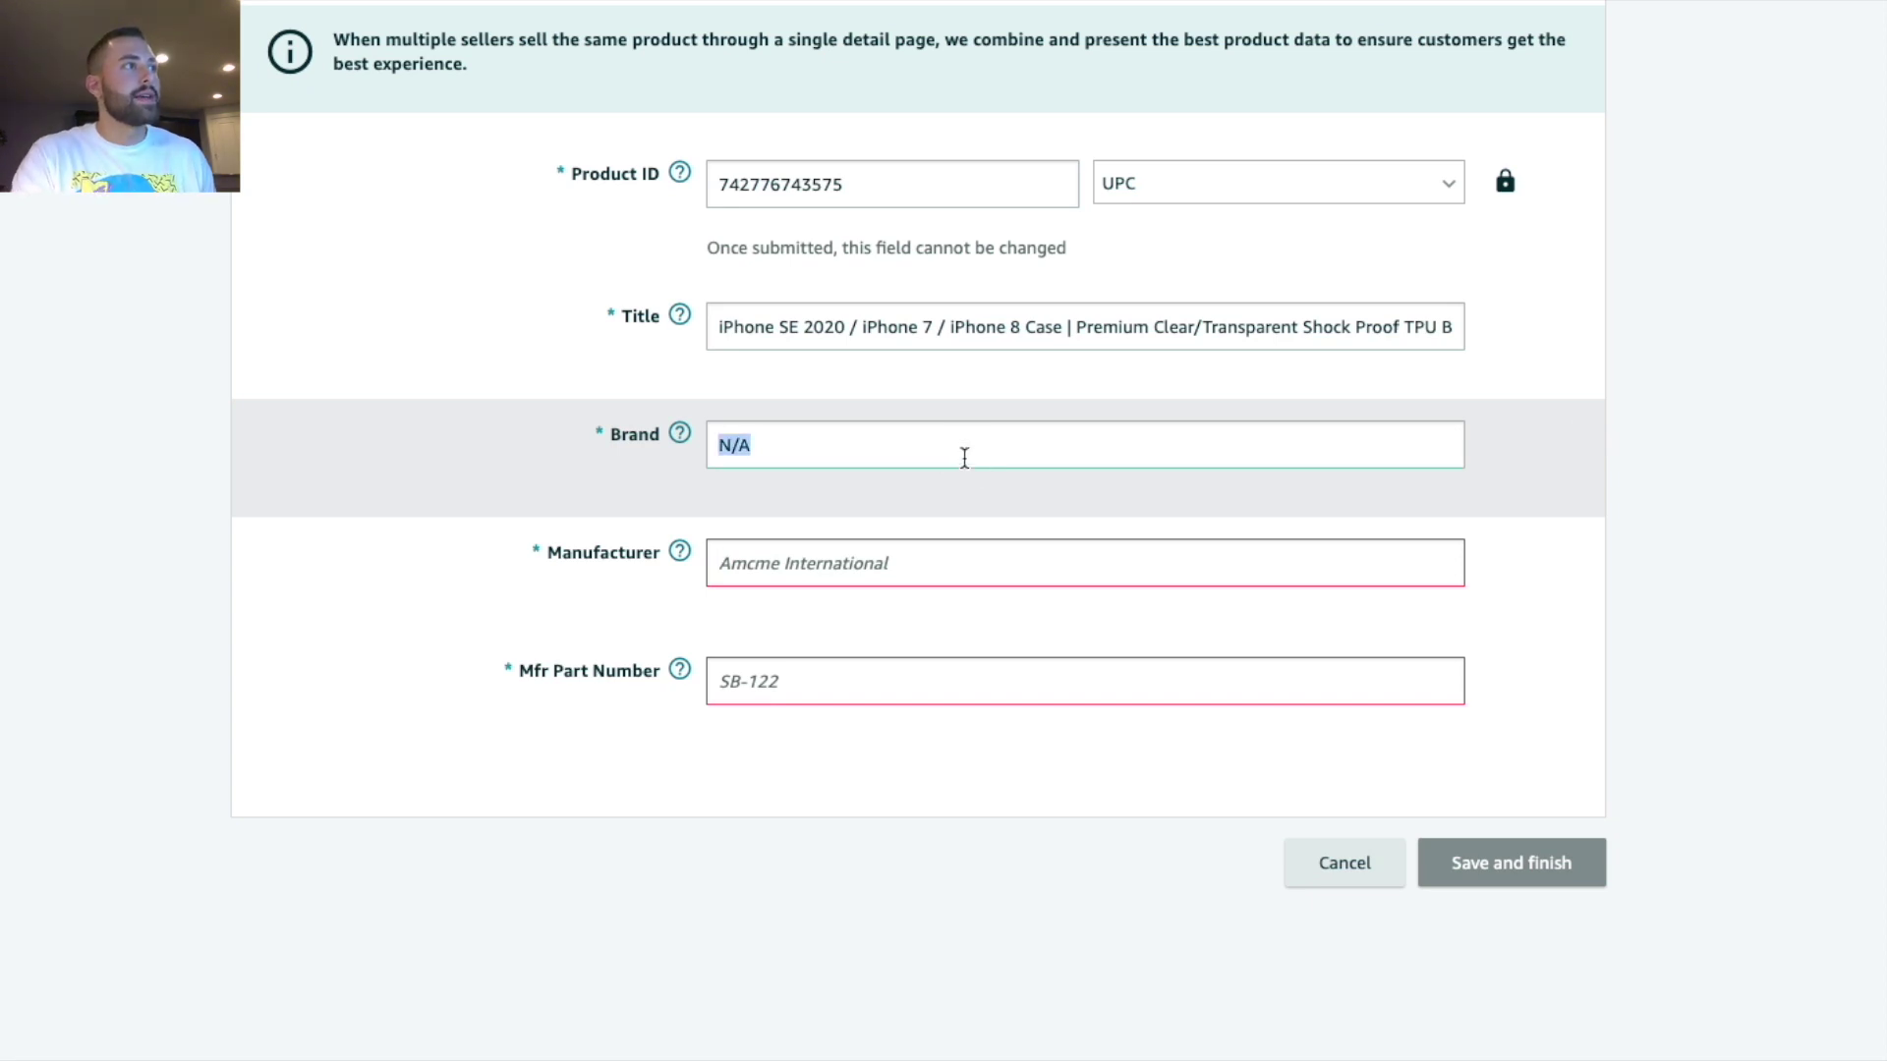
text(ECI)
click(786, 563)
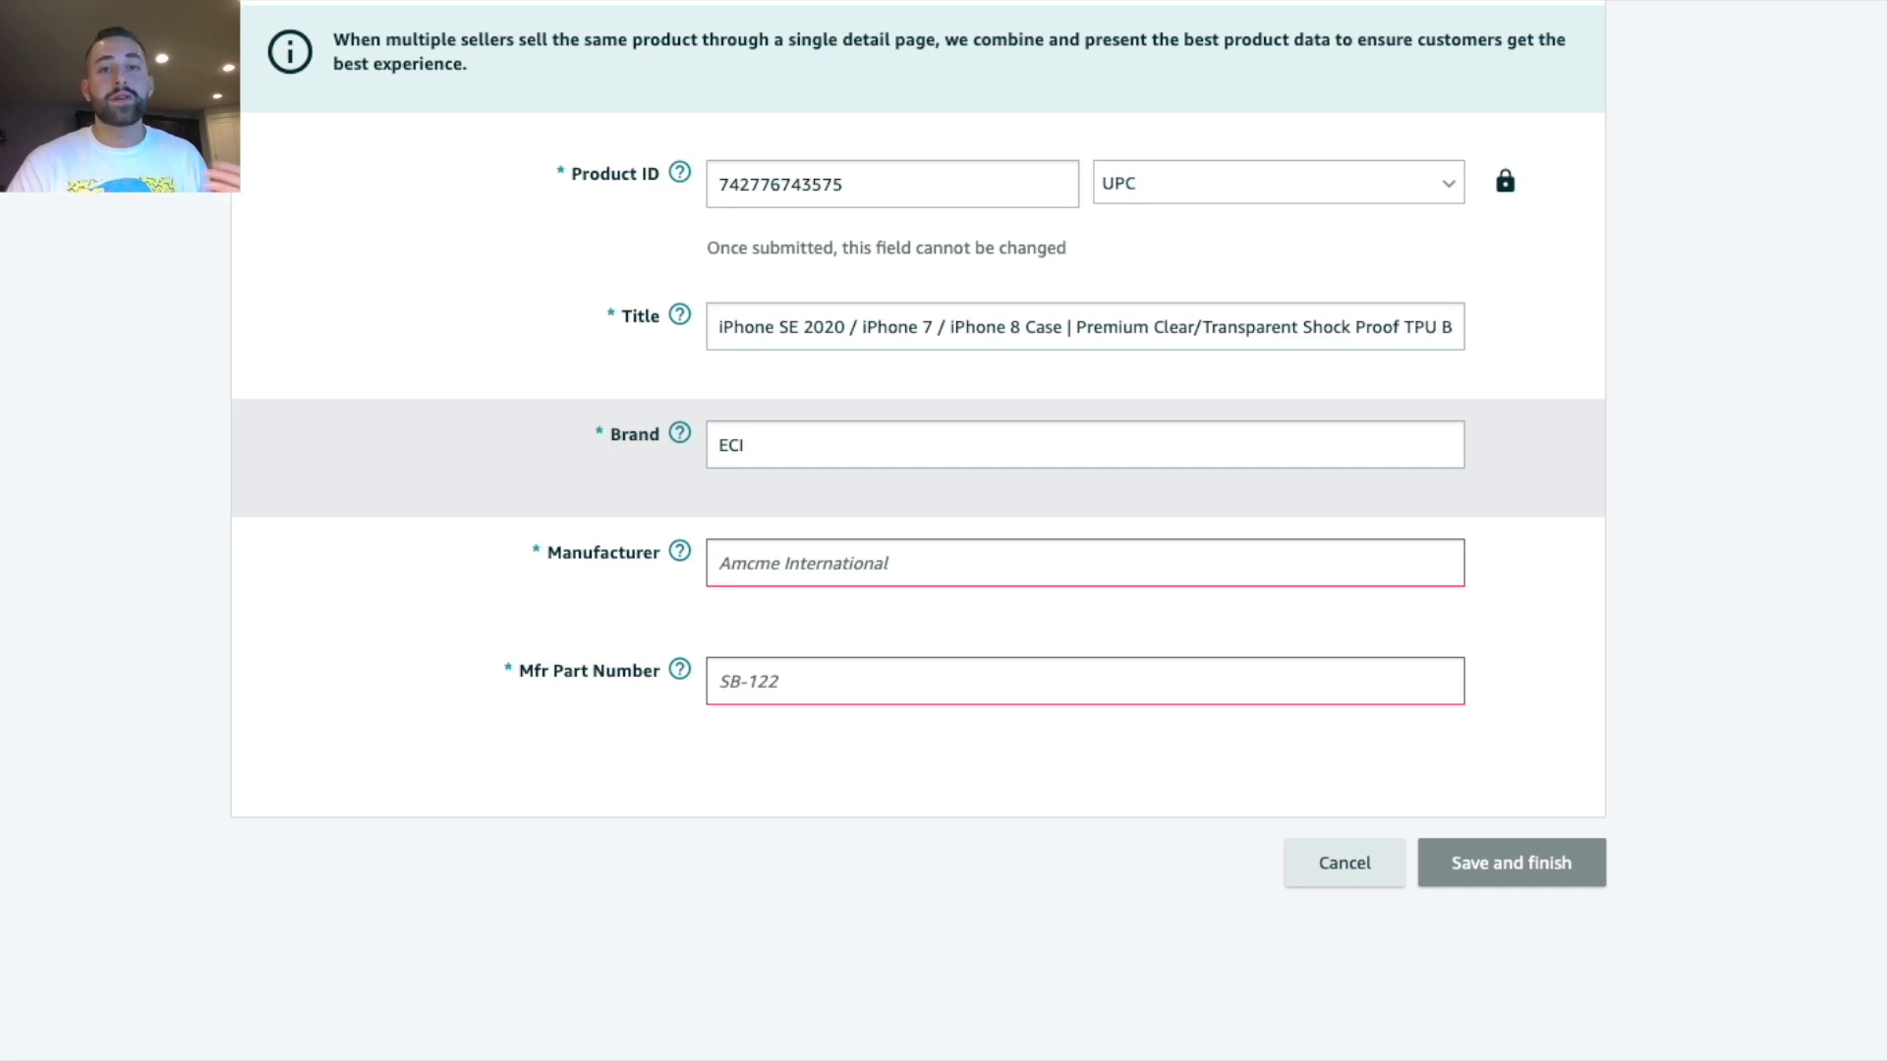
text(ECI)
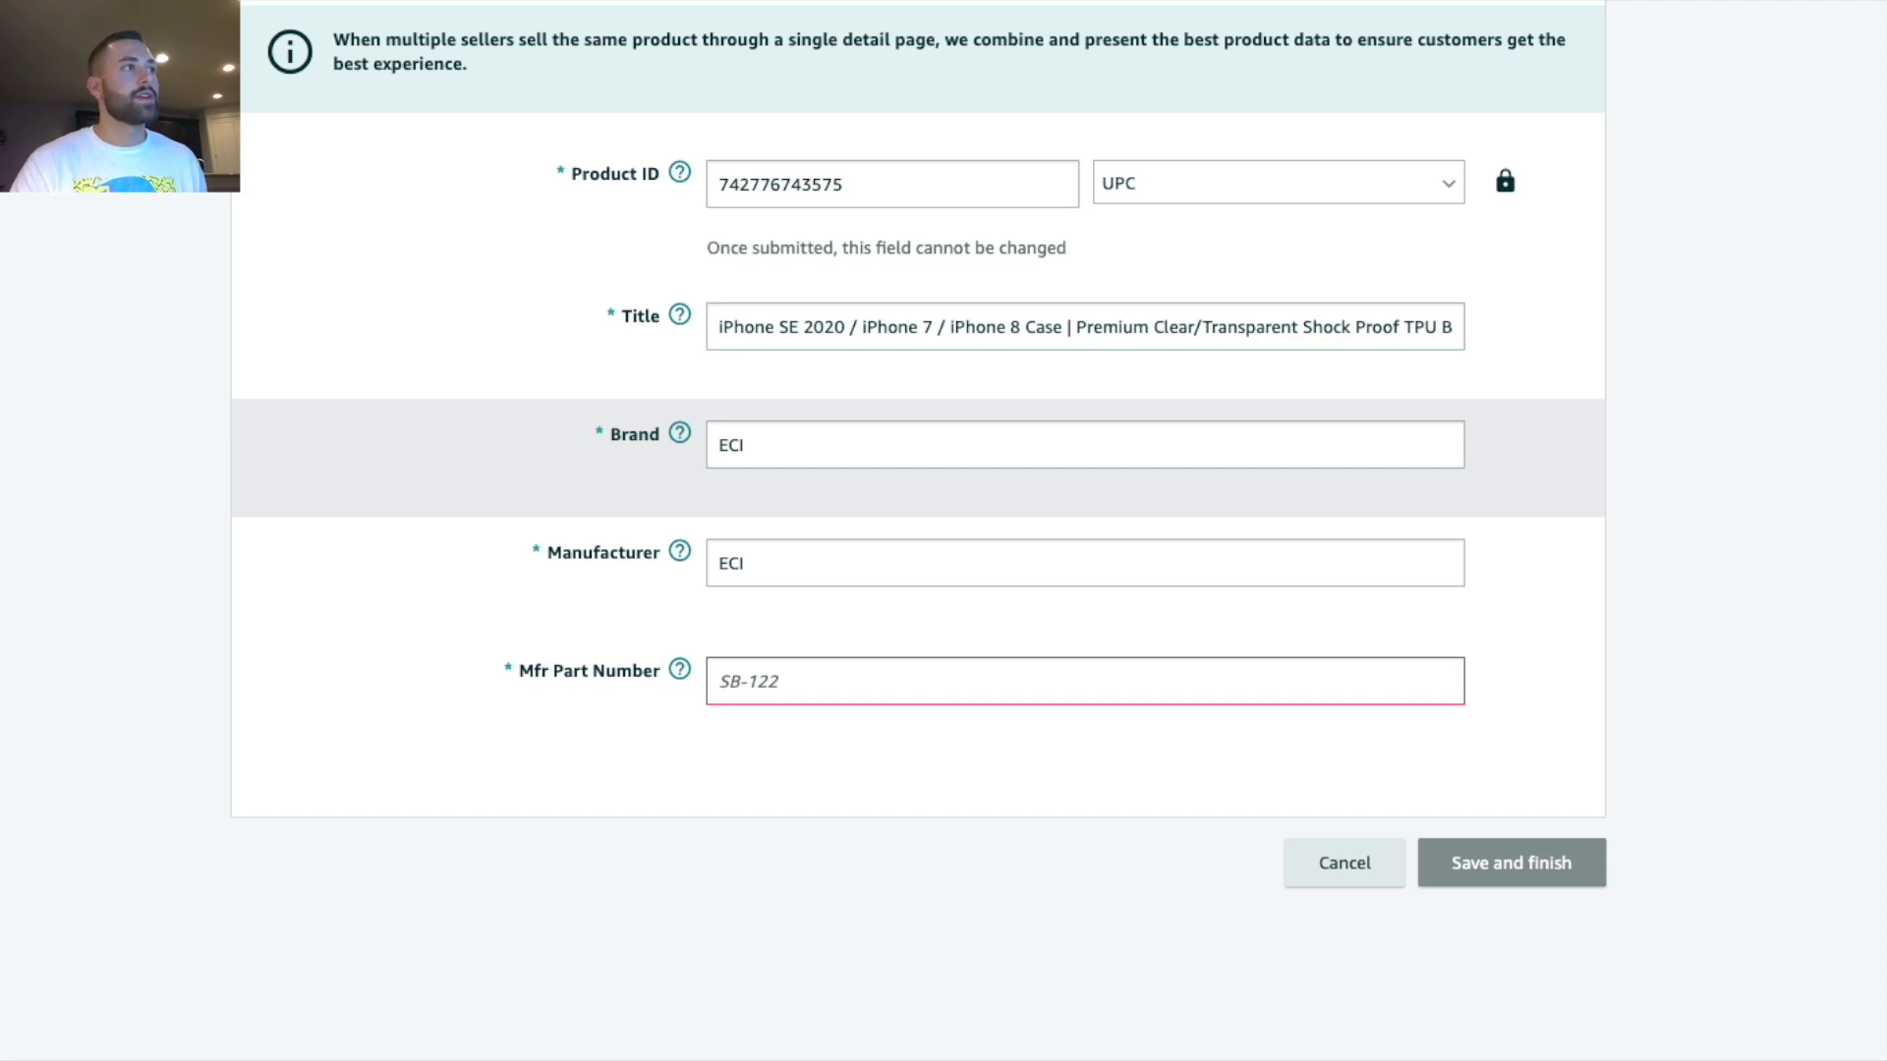
Set the manufacturer part number to 1 and choose Color as the listing's variations theme.
text(1)
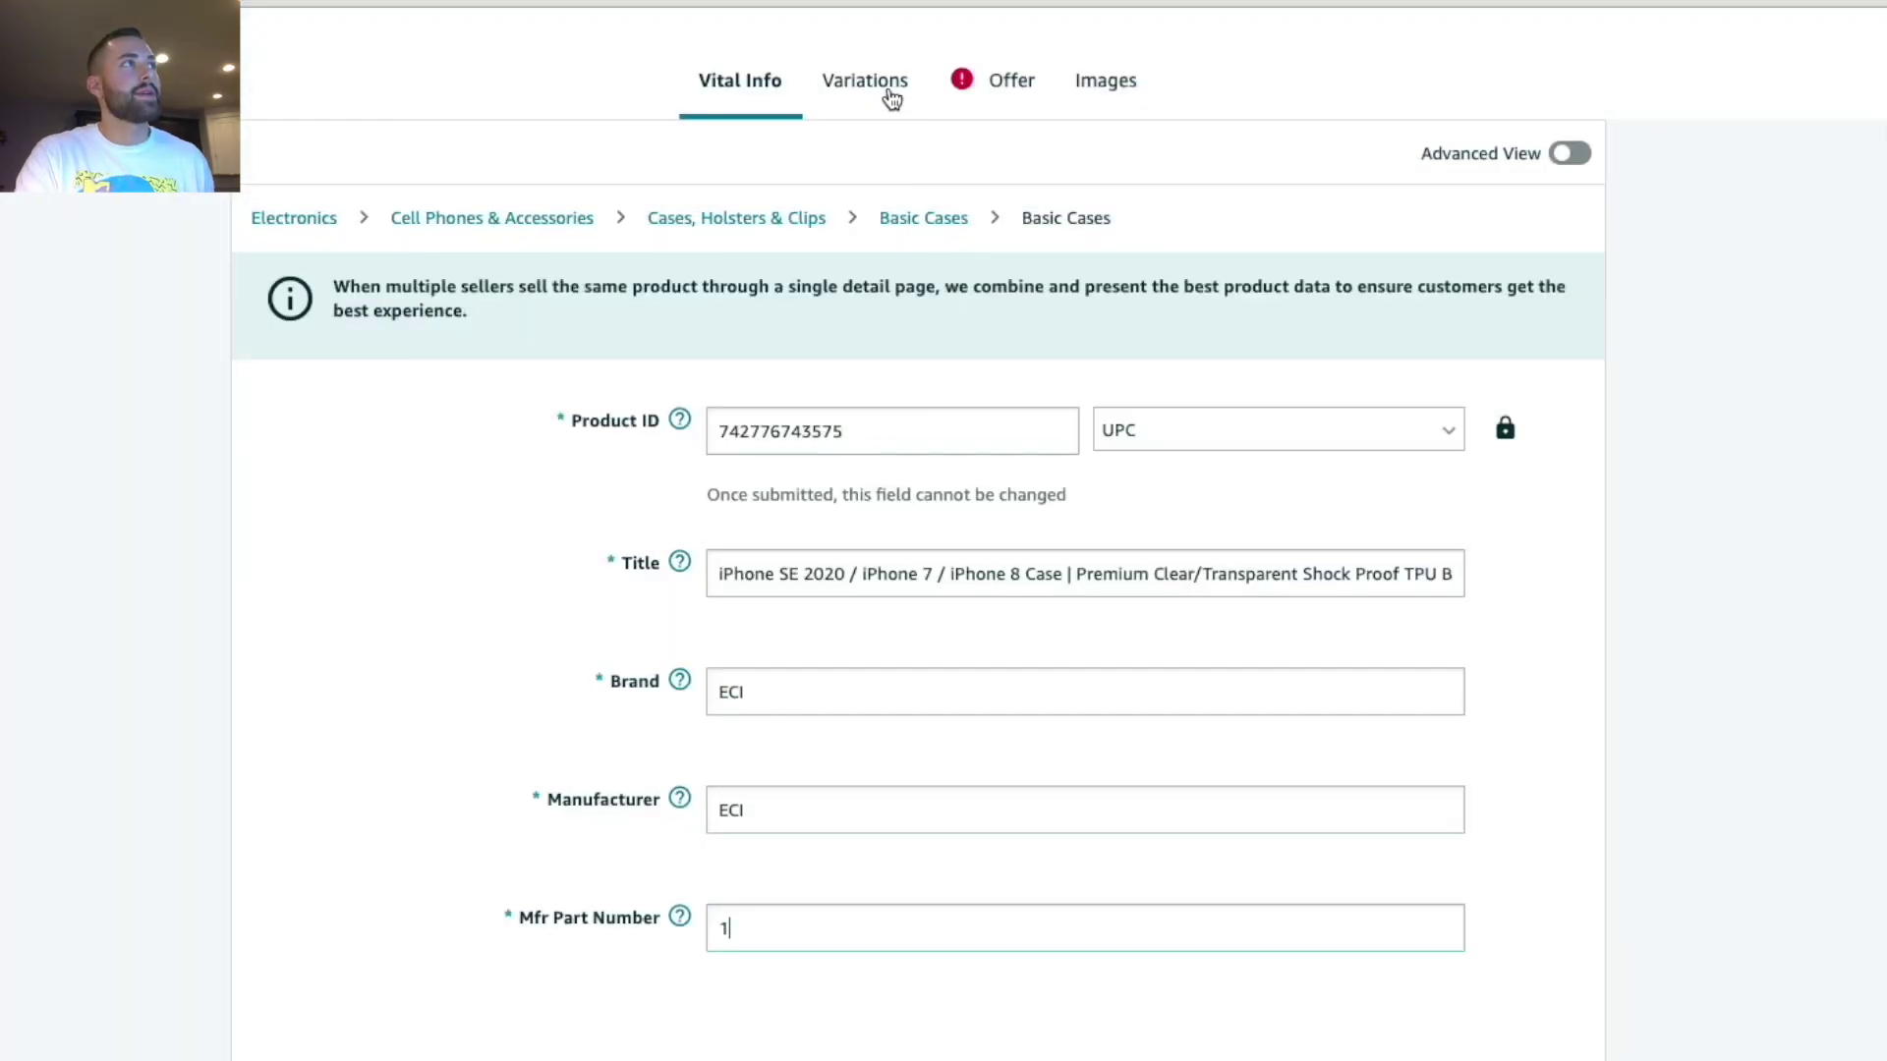
click(883, 90)
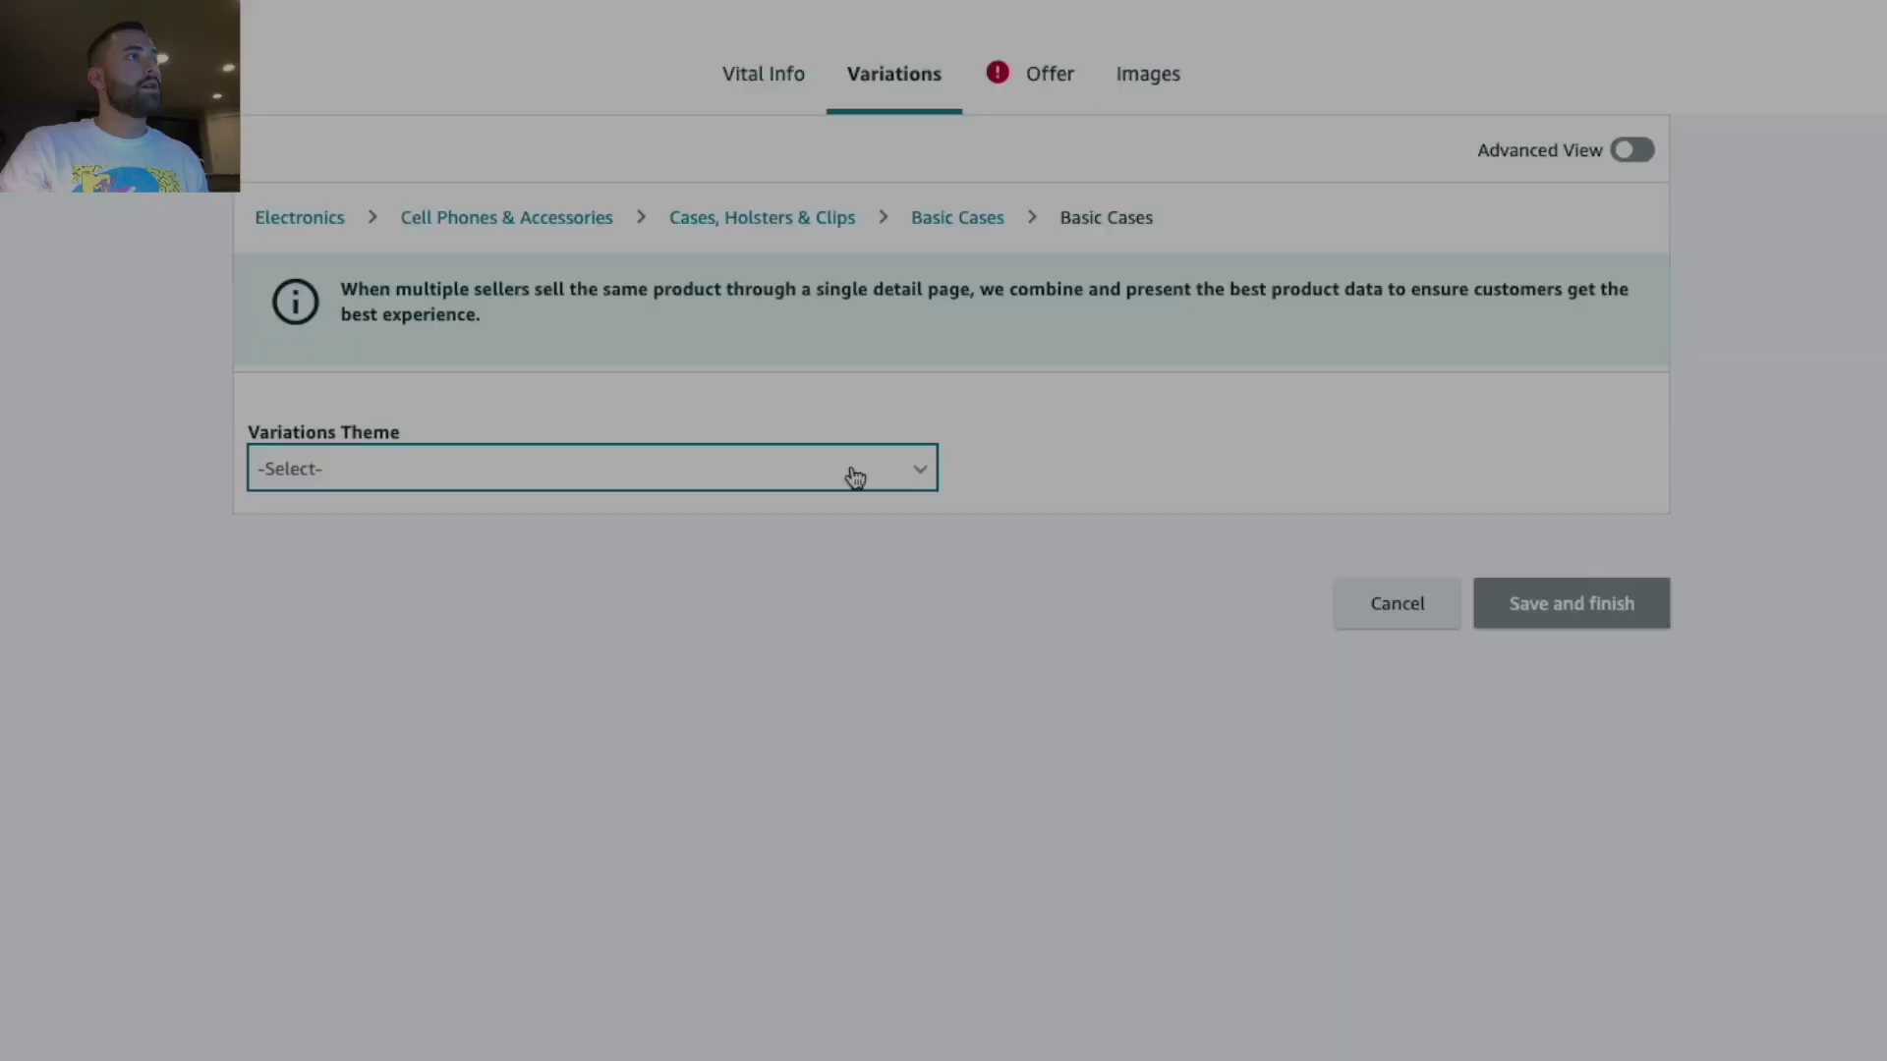
click(846, 476)
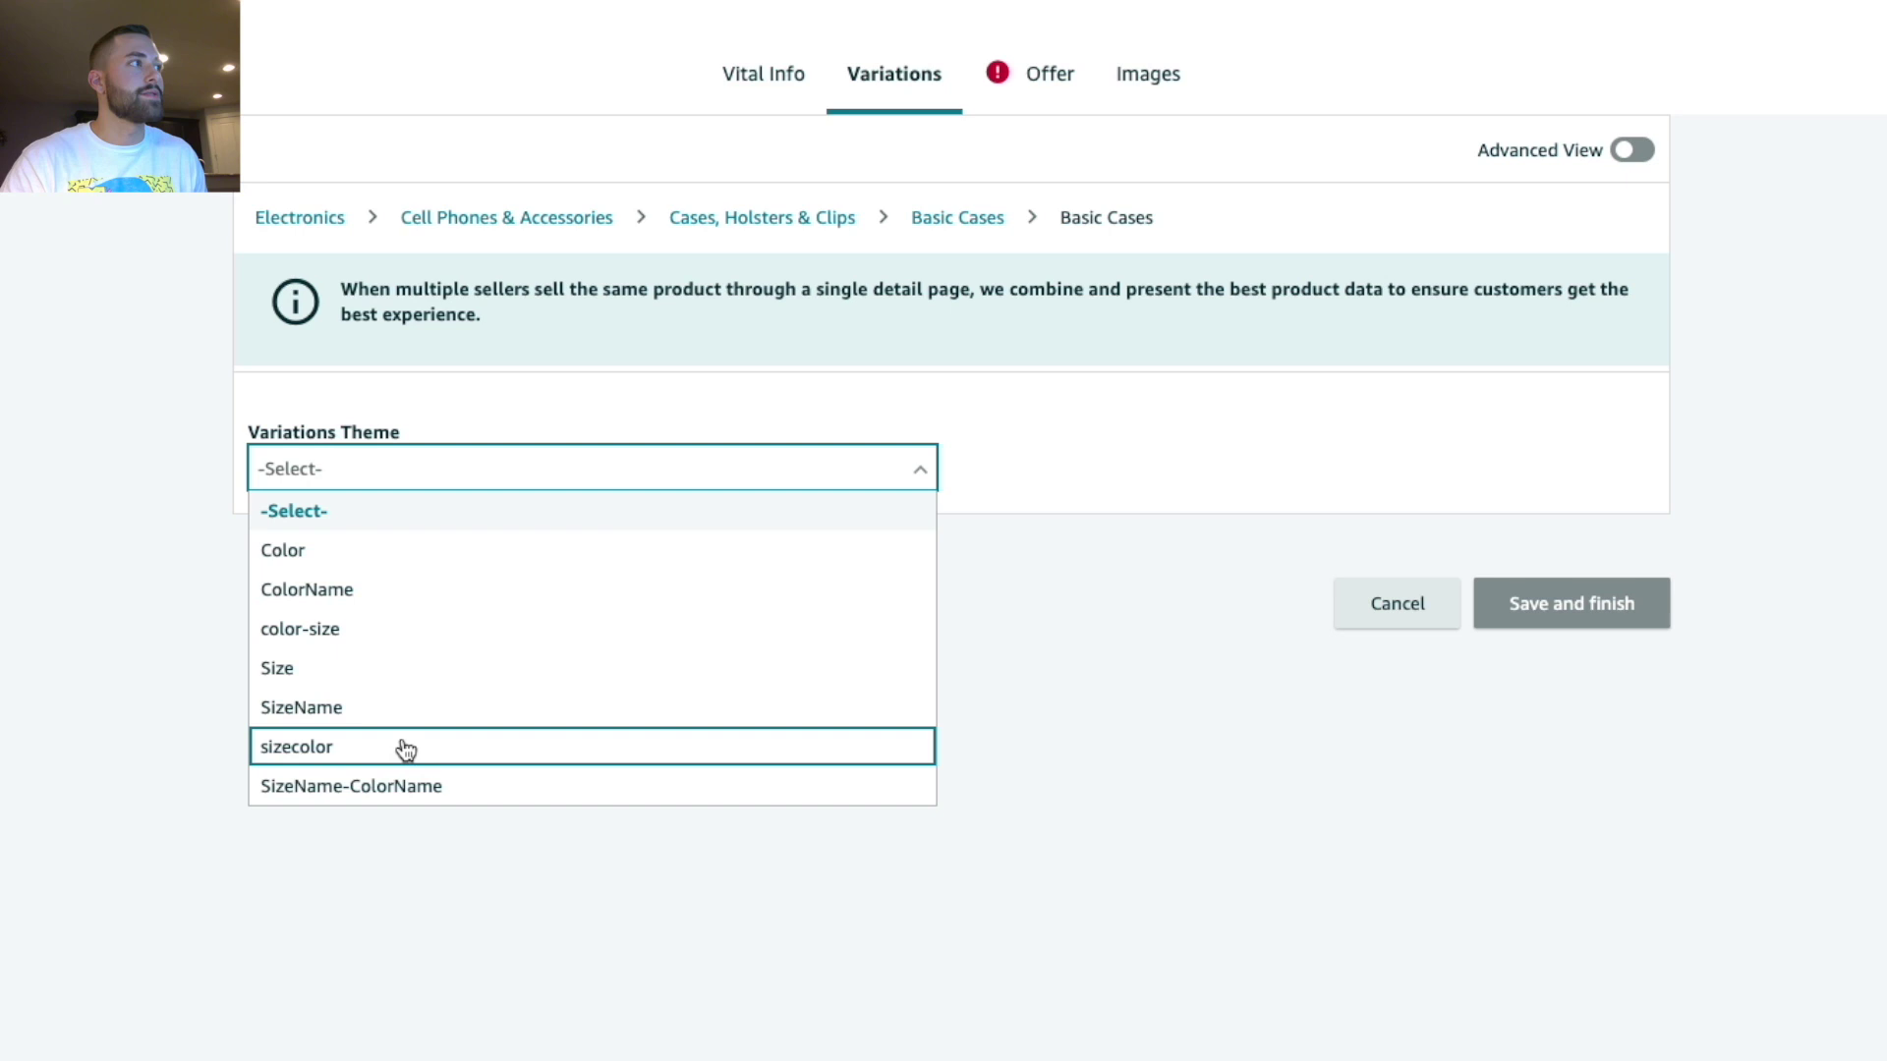
click(321, 543)
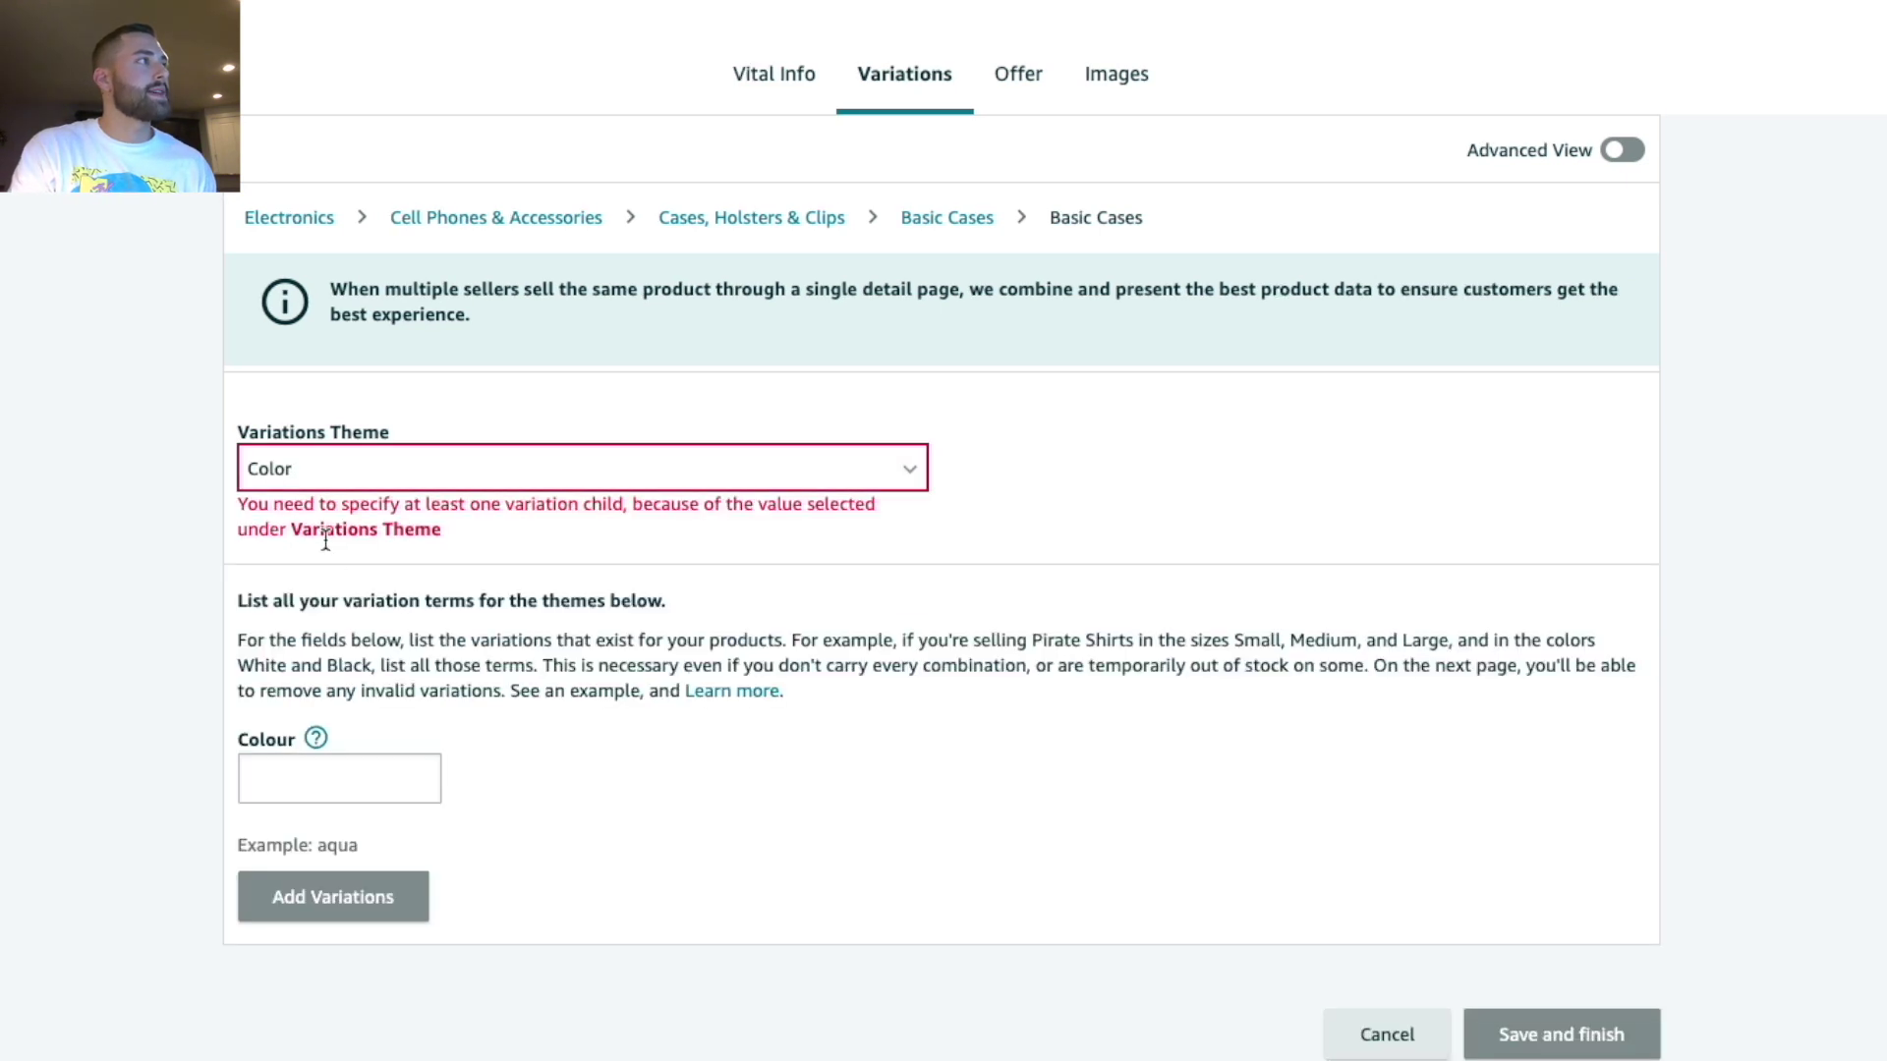
Add Blue and Yellow as the listing's colour variations.
click(325, 791)
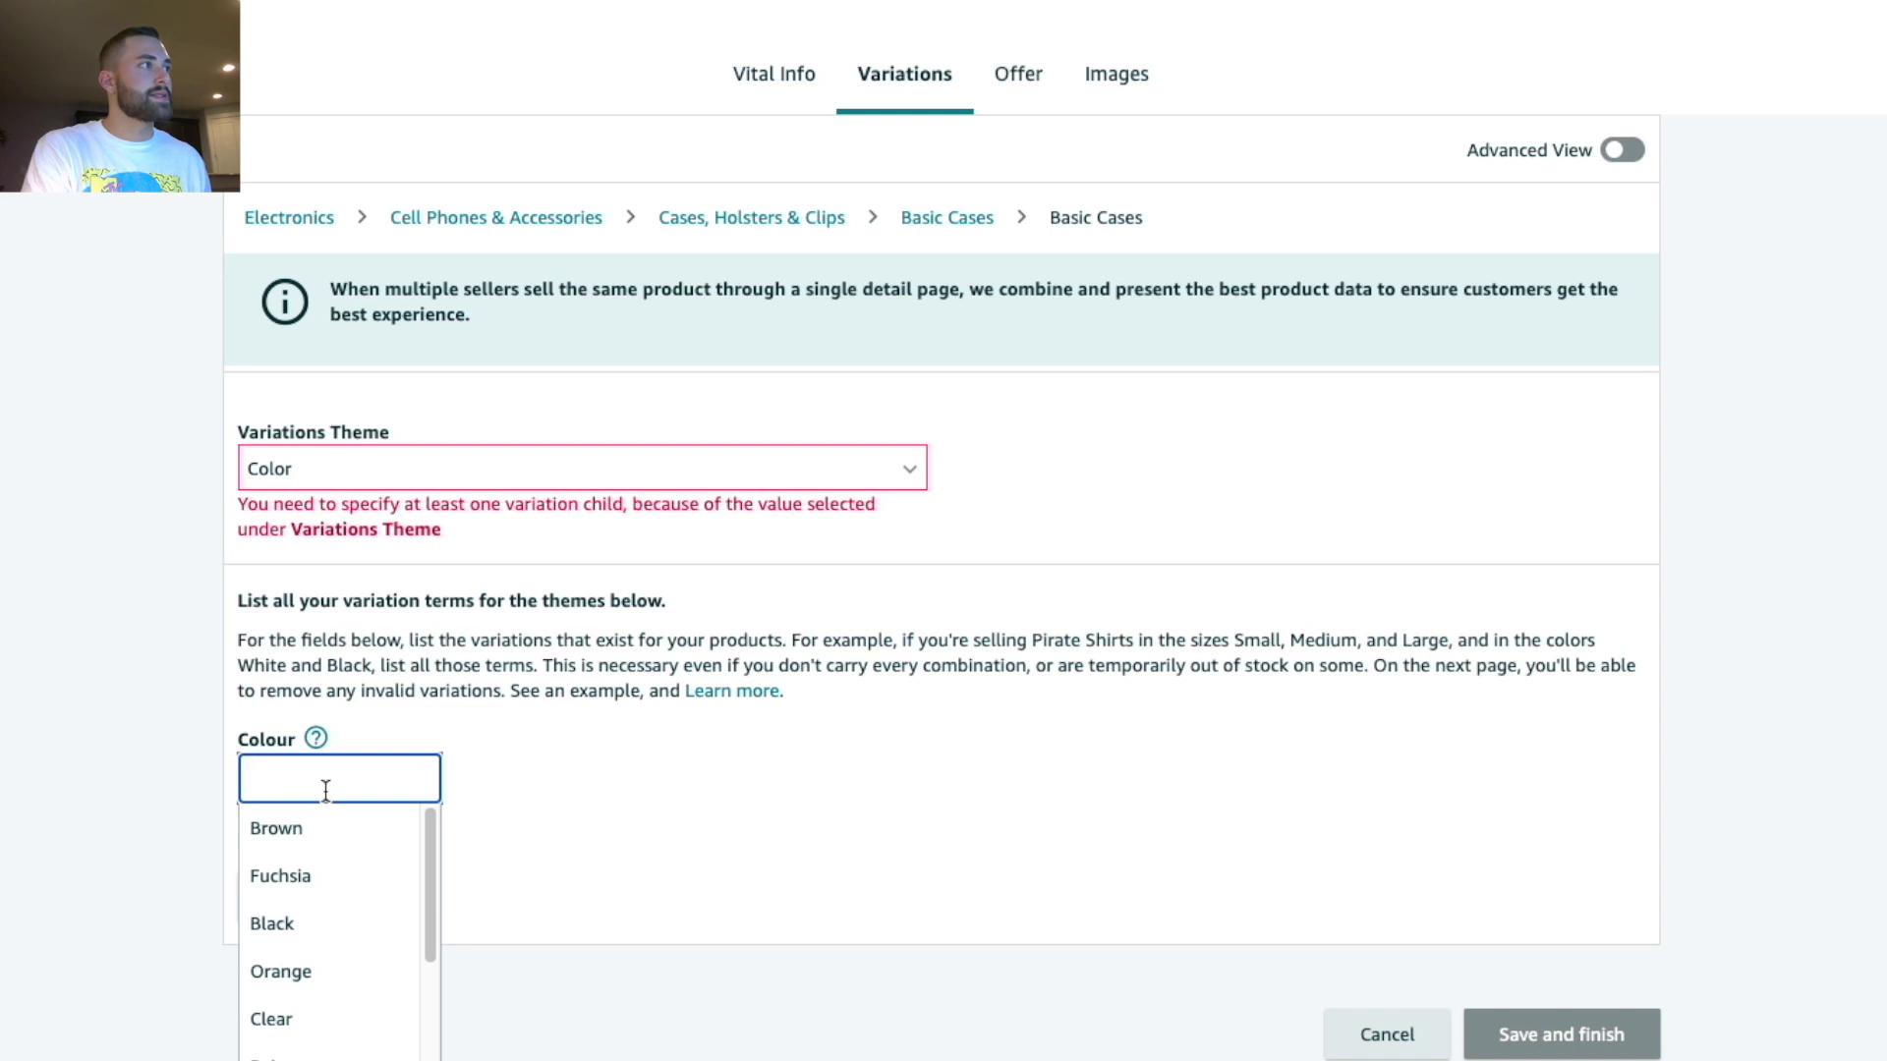
text(Blue)
click(257, 828)
click(538, 776)
text(Yellow)
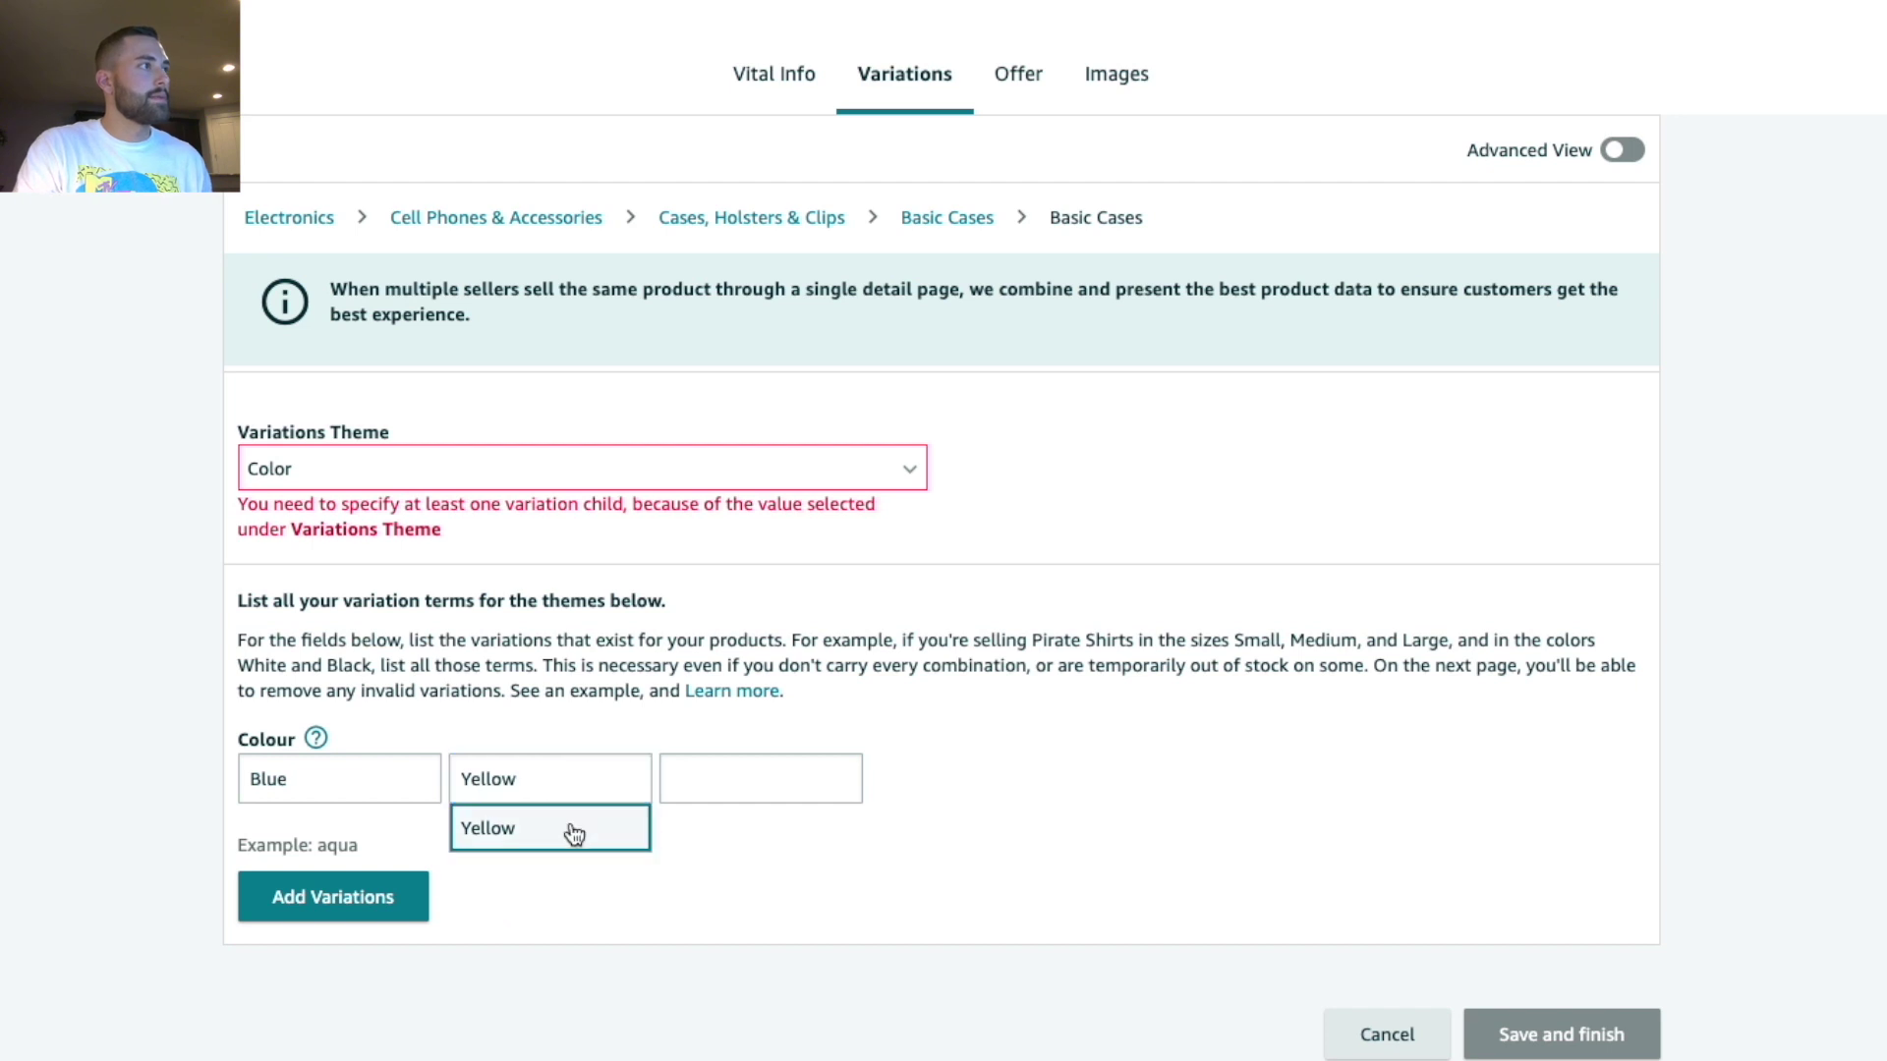
click(574, 832)
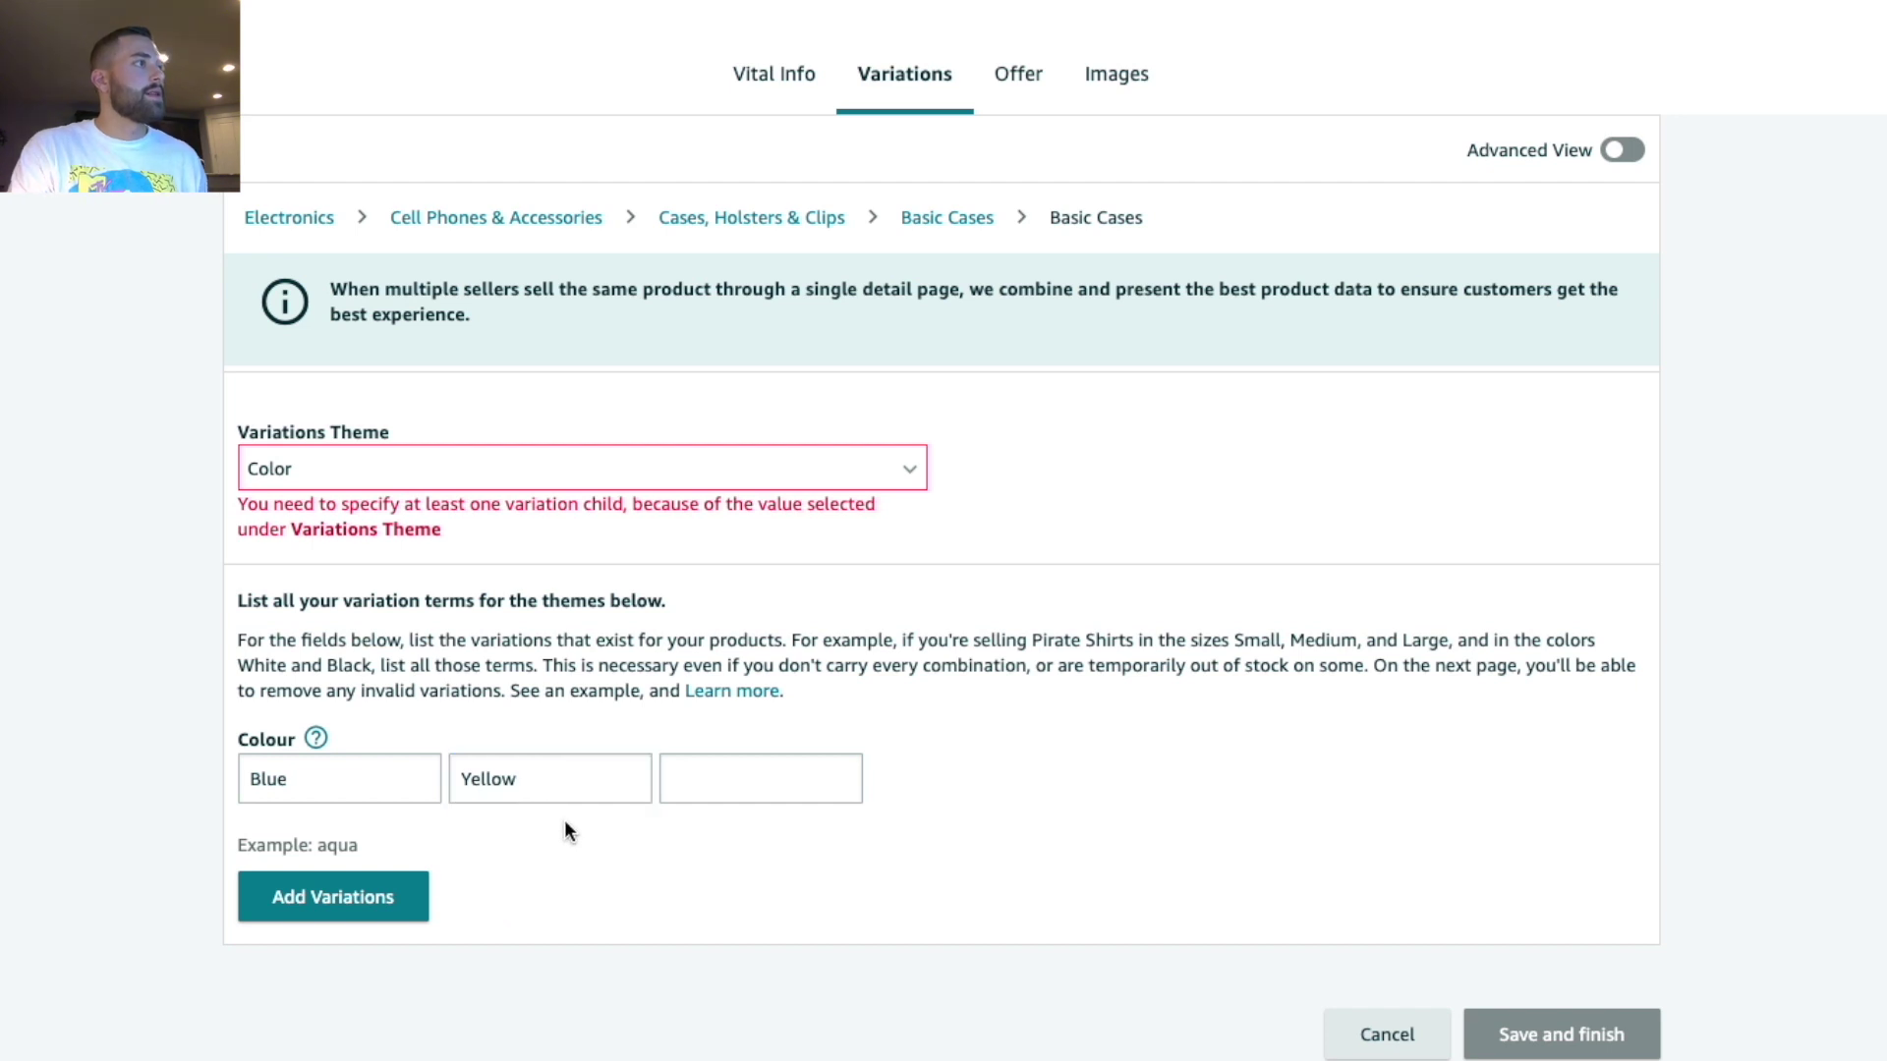
click(362, 897)
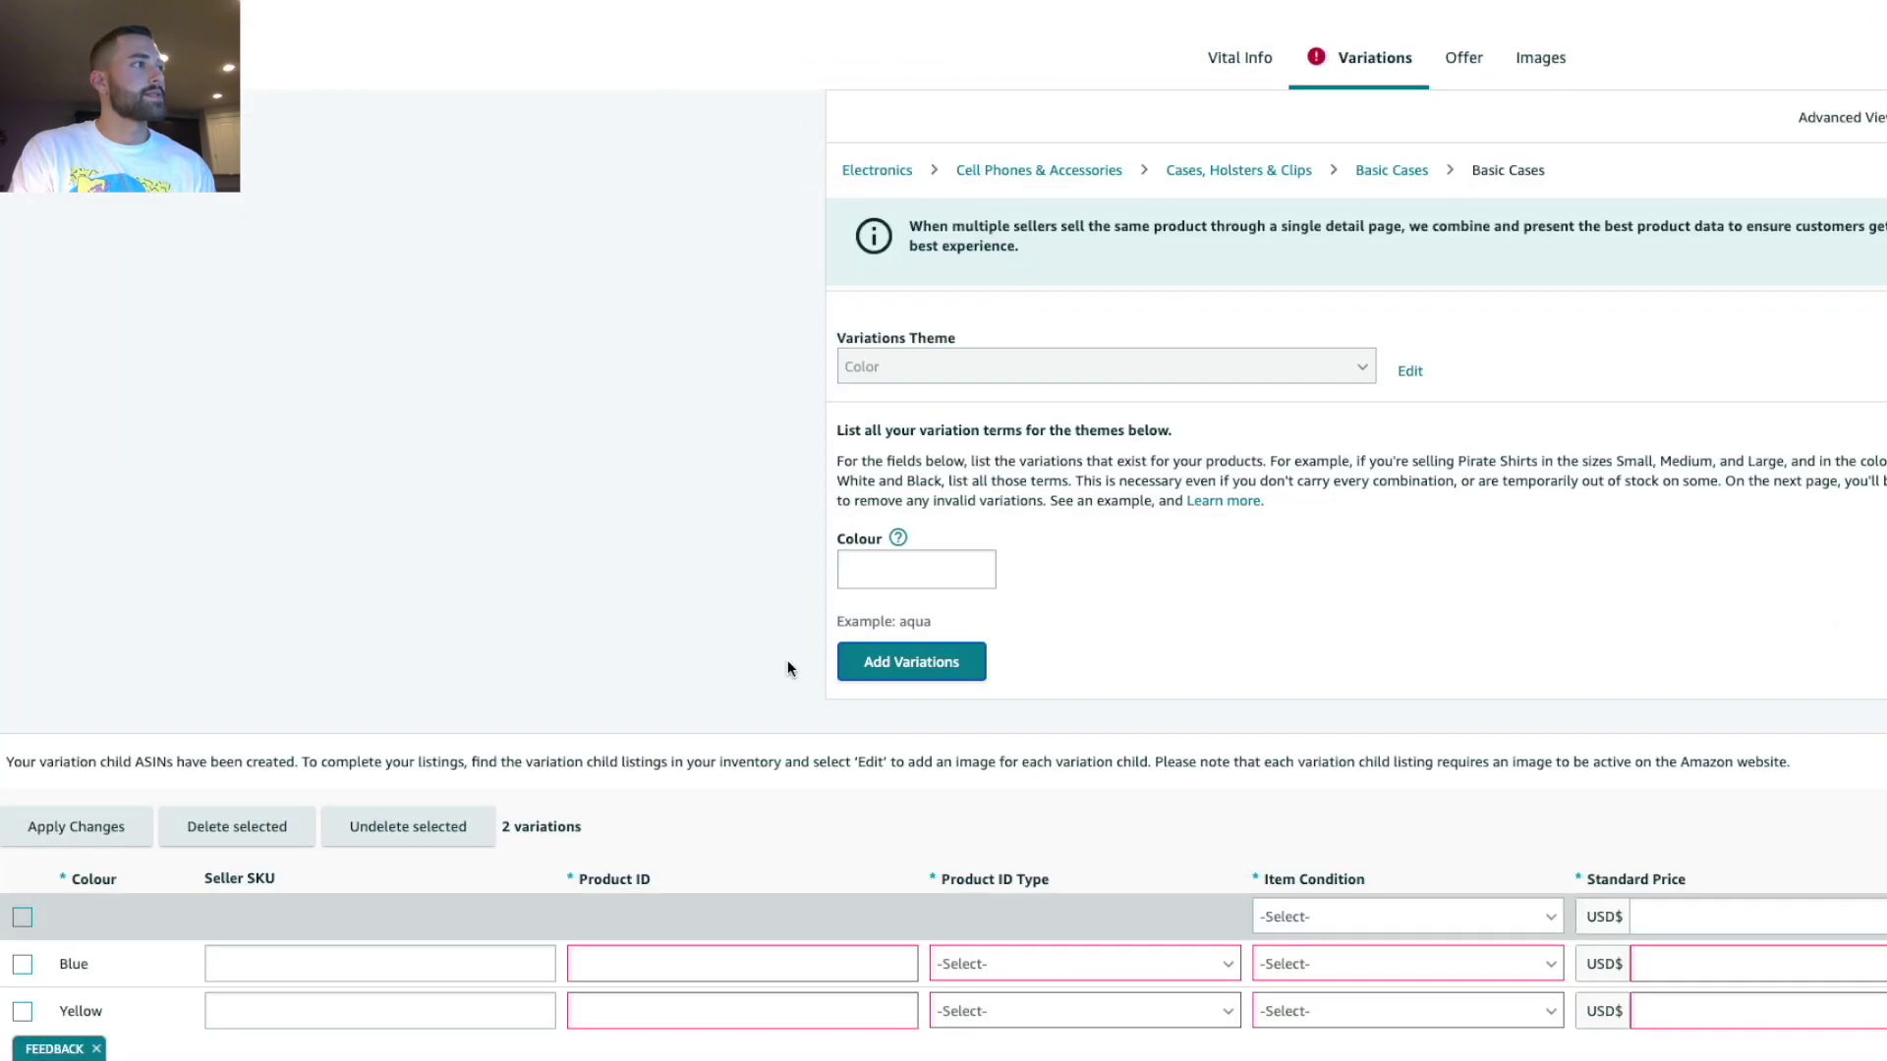
scroll(788, 668, down, 5)
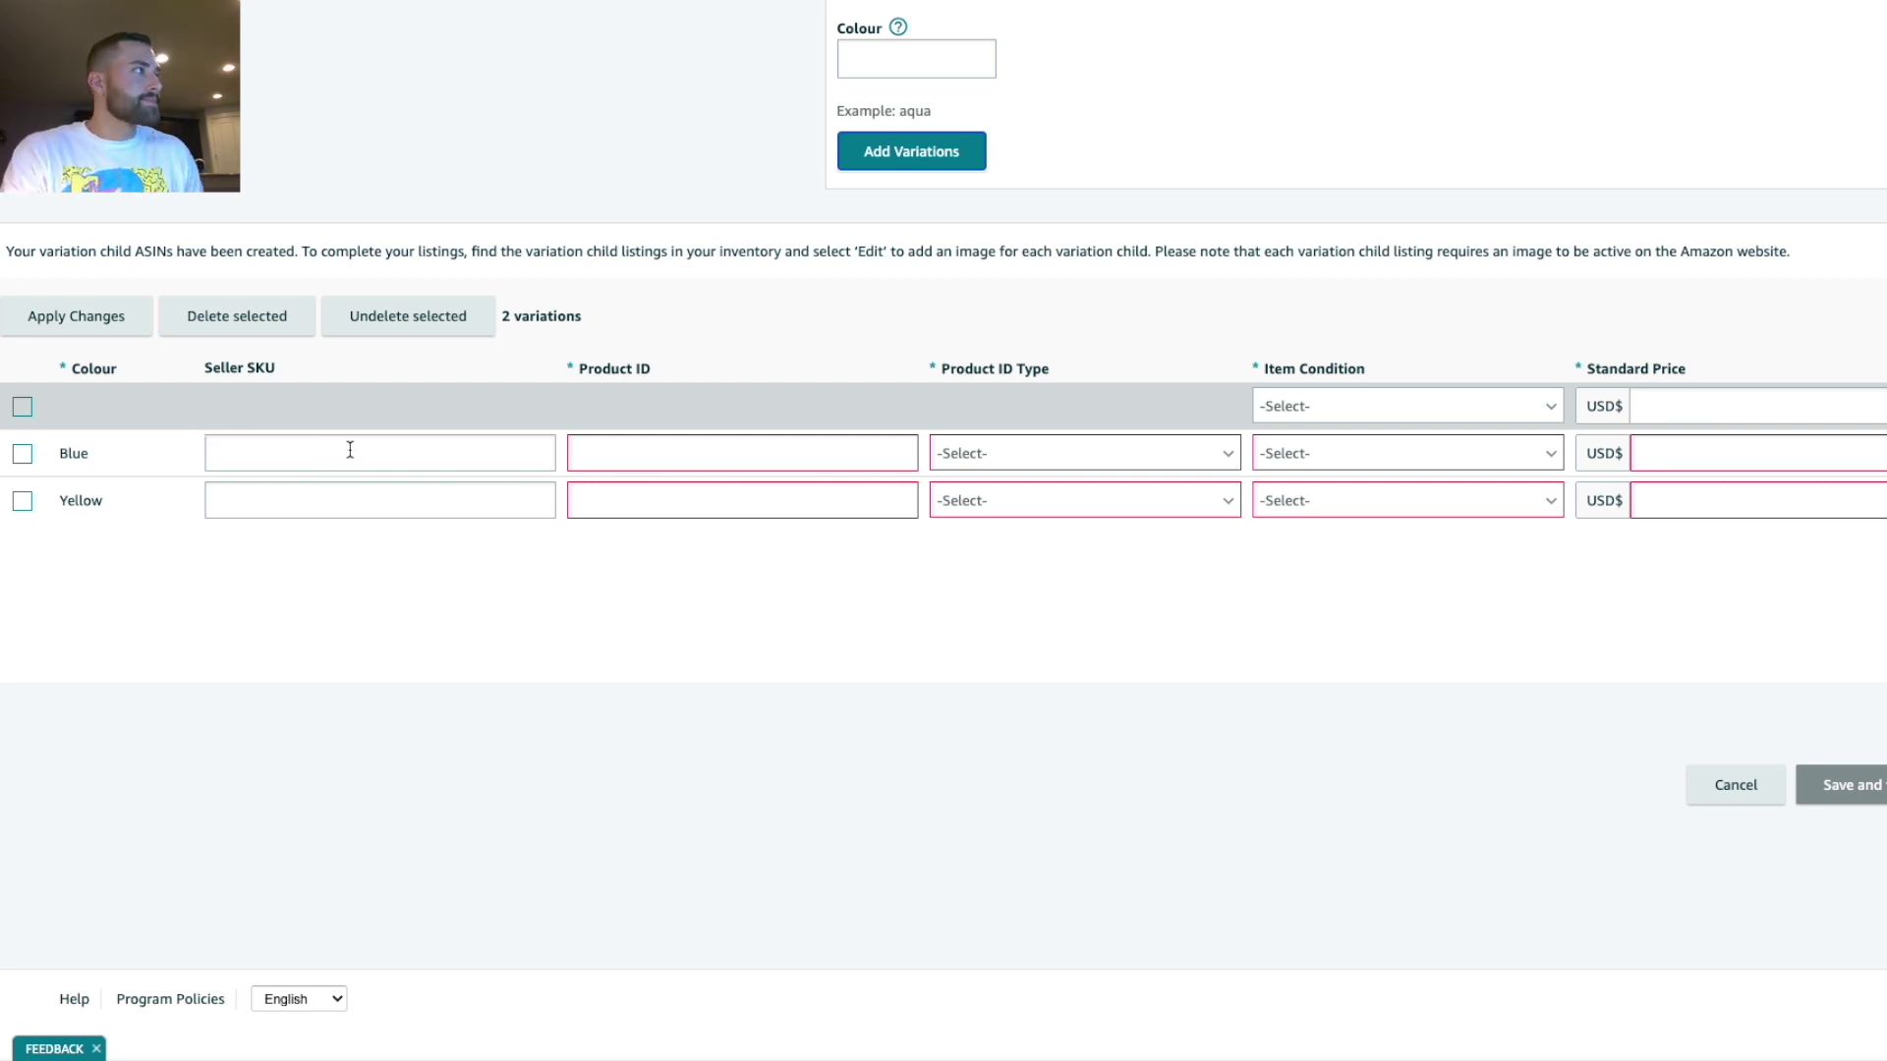
click(623, 454)
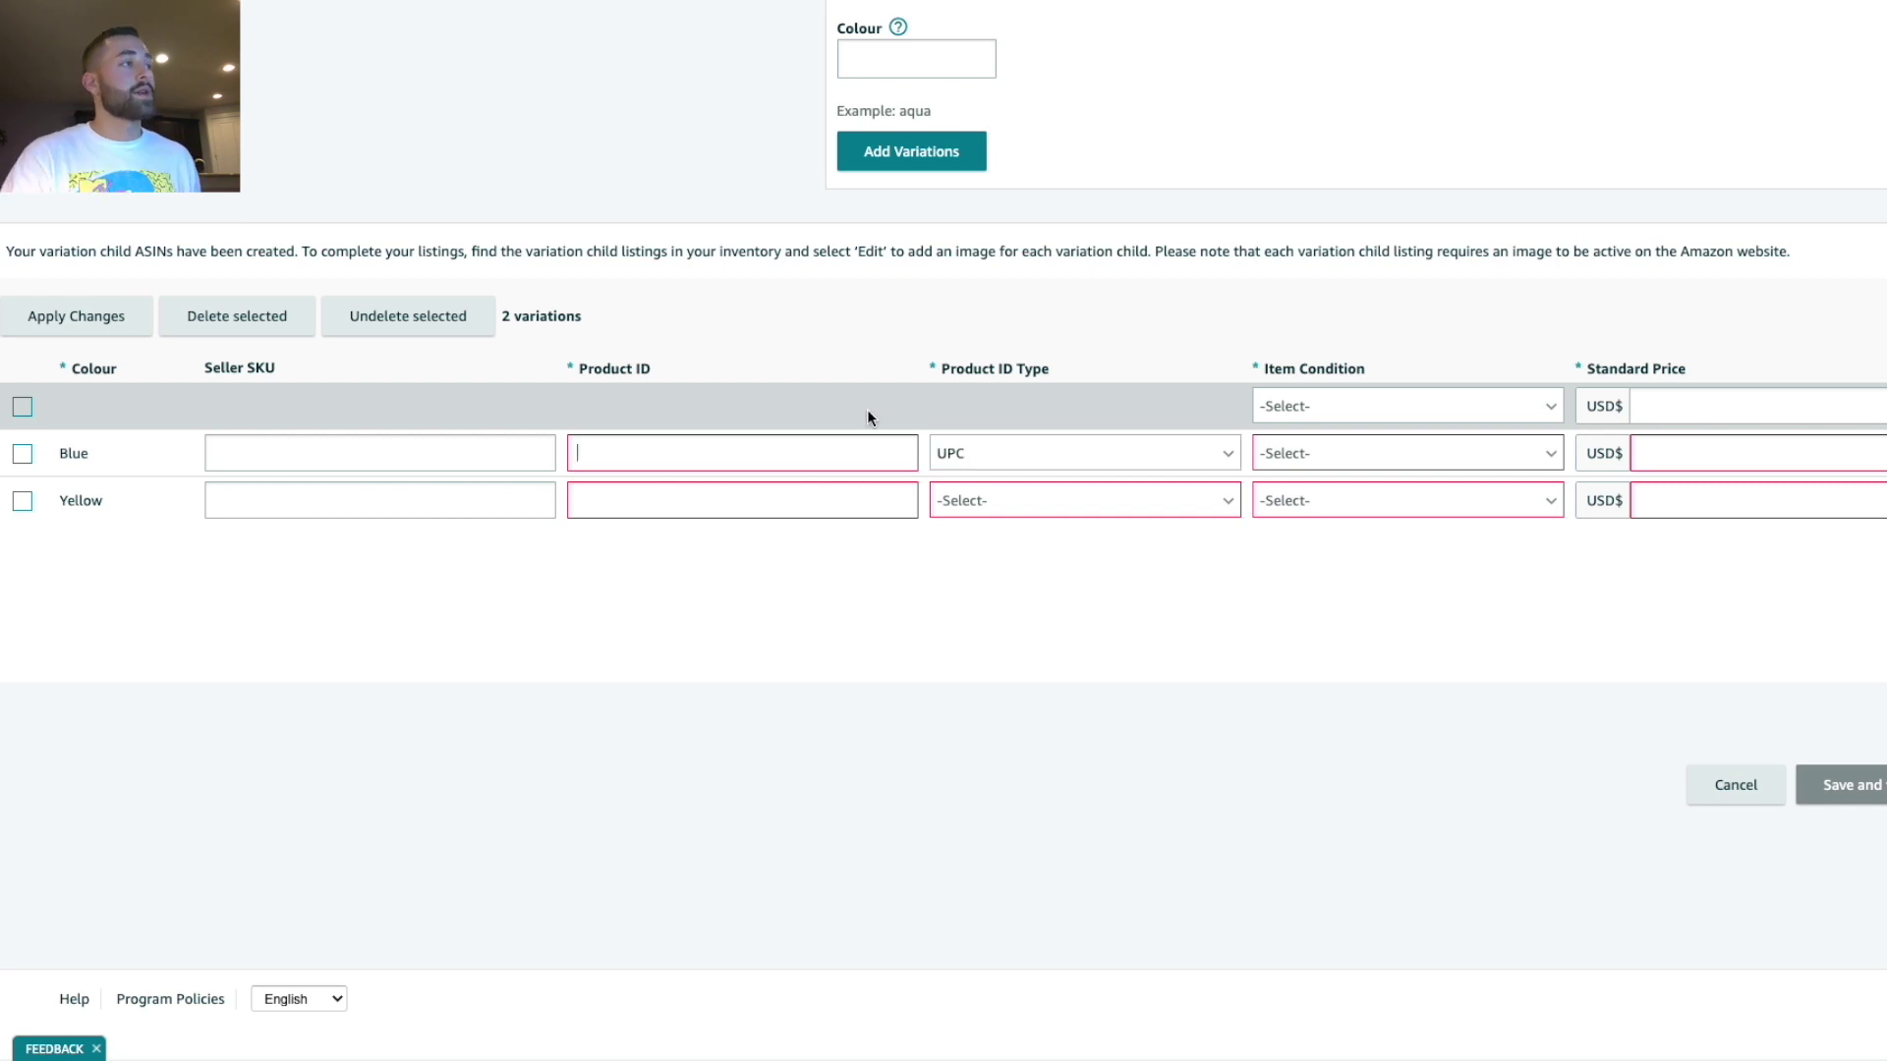
key(ctrl+v)
click(1044, 453)
click(1012, 556)
Set the Blue variation's item condition to New and its standard price to 9.99 USD.
click(1331, 455)
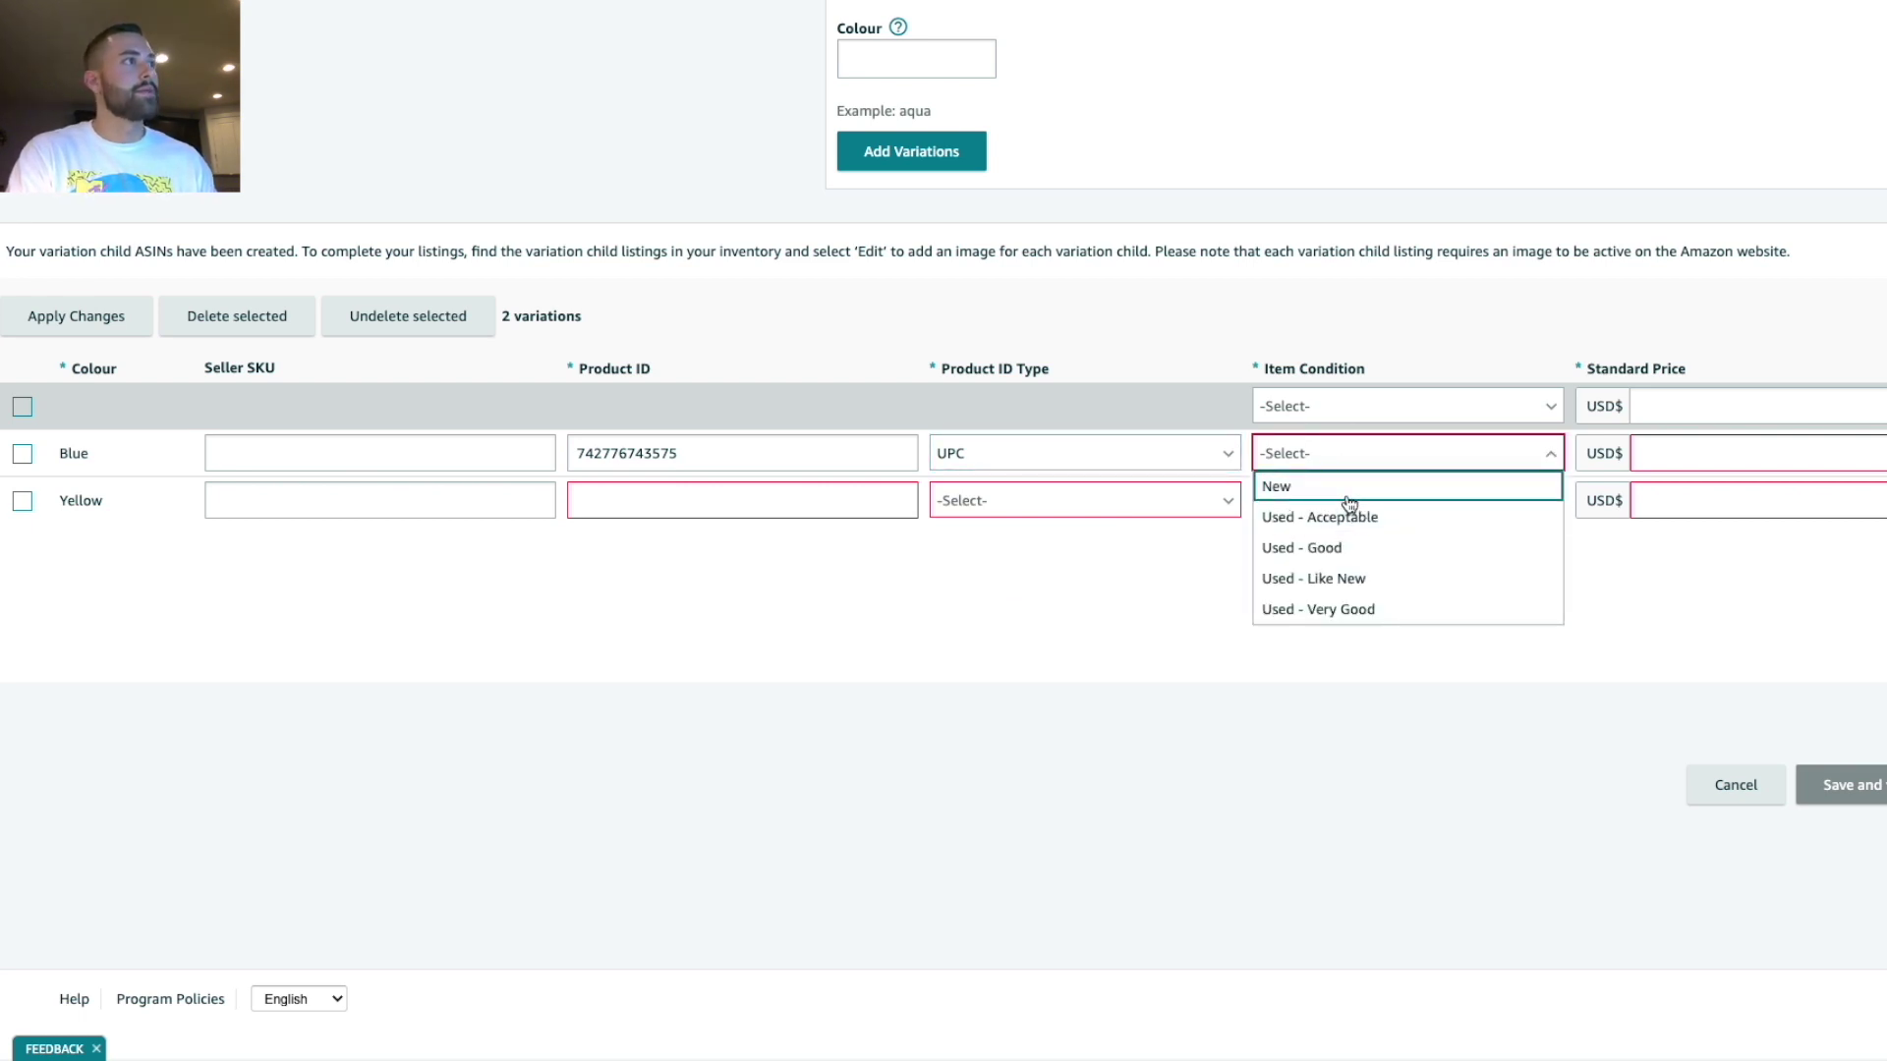
click(1347, 497)
key(Tab)
text(9.99)
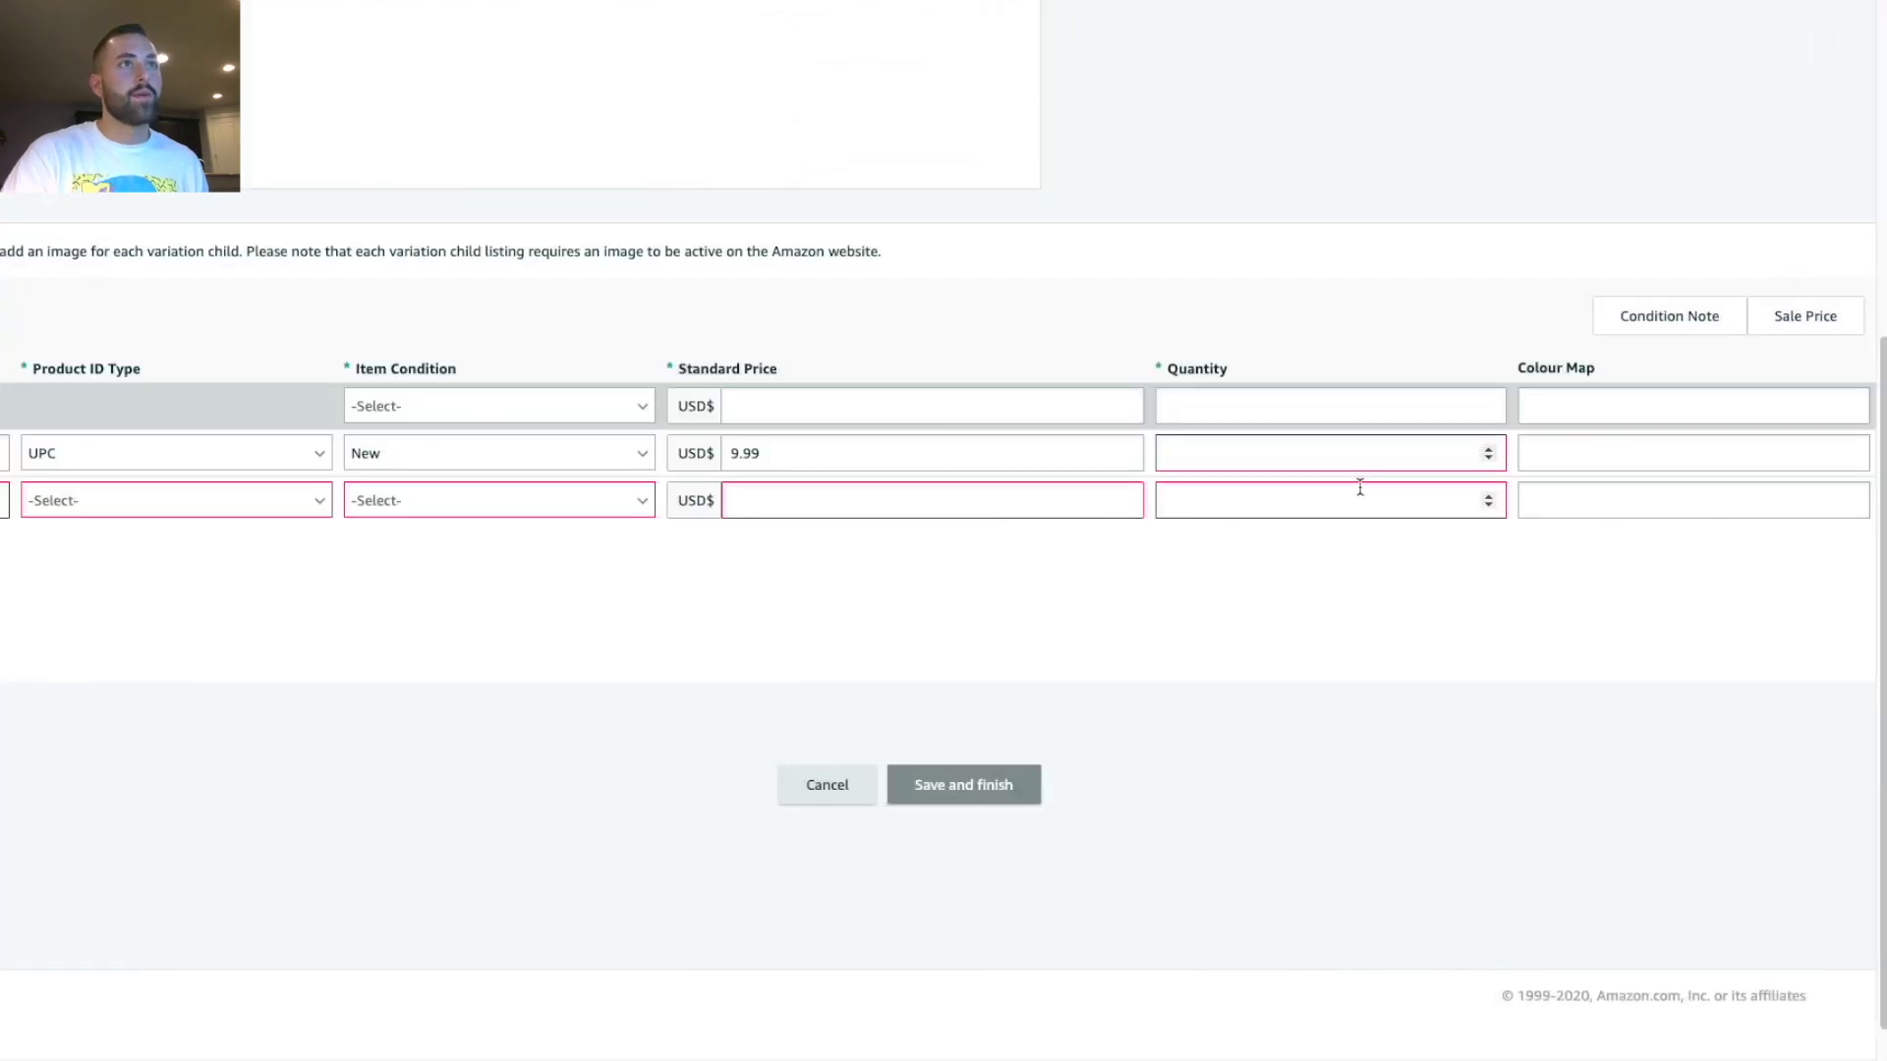
Set the Blue variation's quantity to 25 and its colour map to Blue.
text(25)
key(Tab)
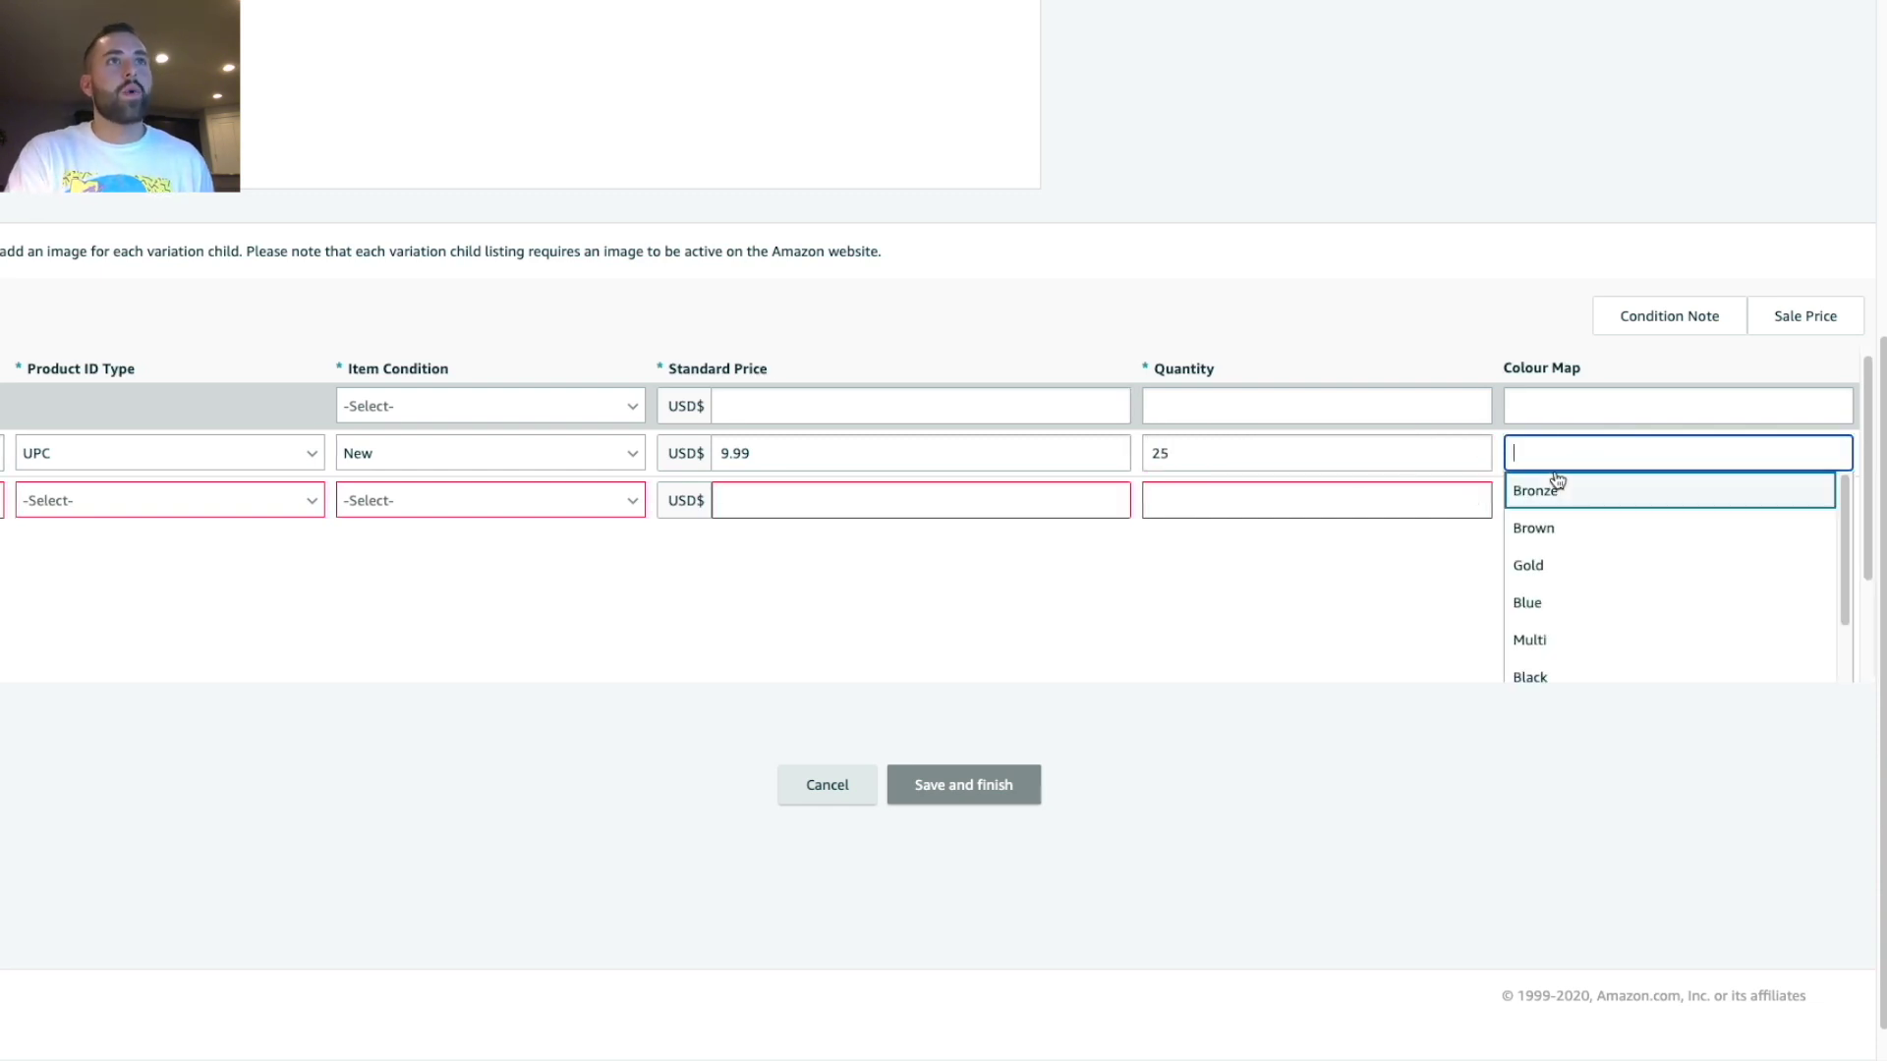
text(blue)
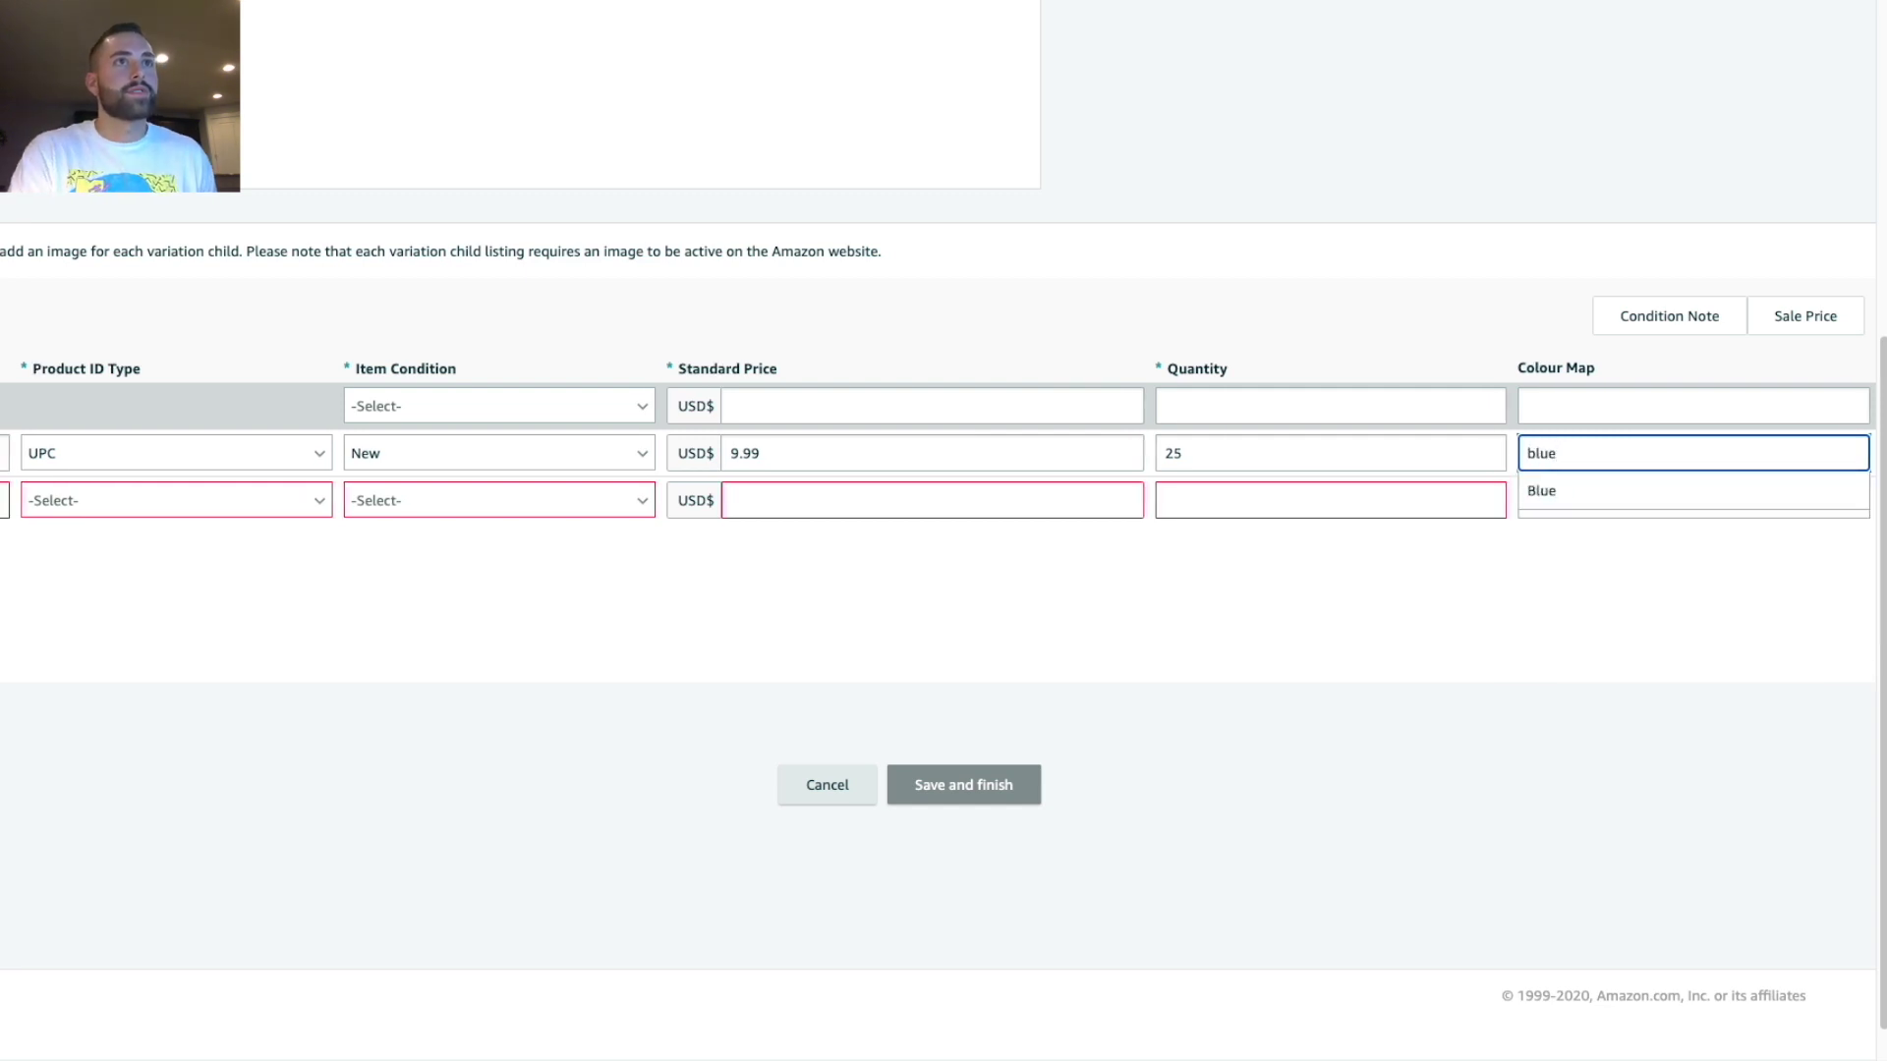
click(1550, 491)
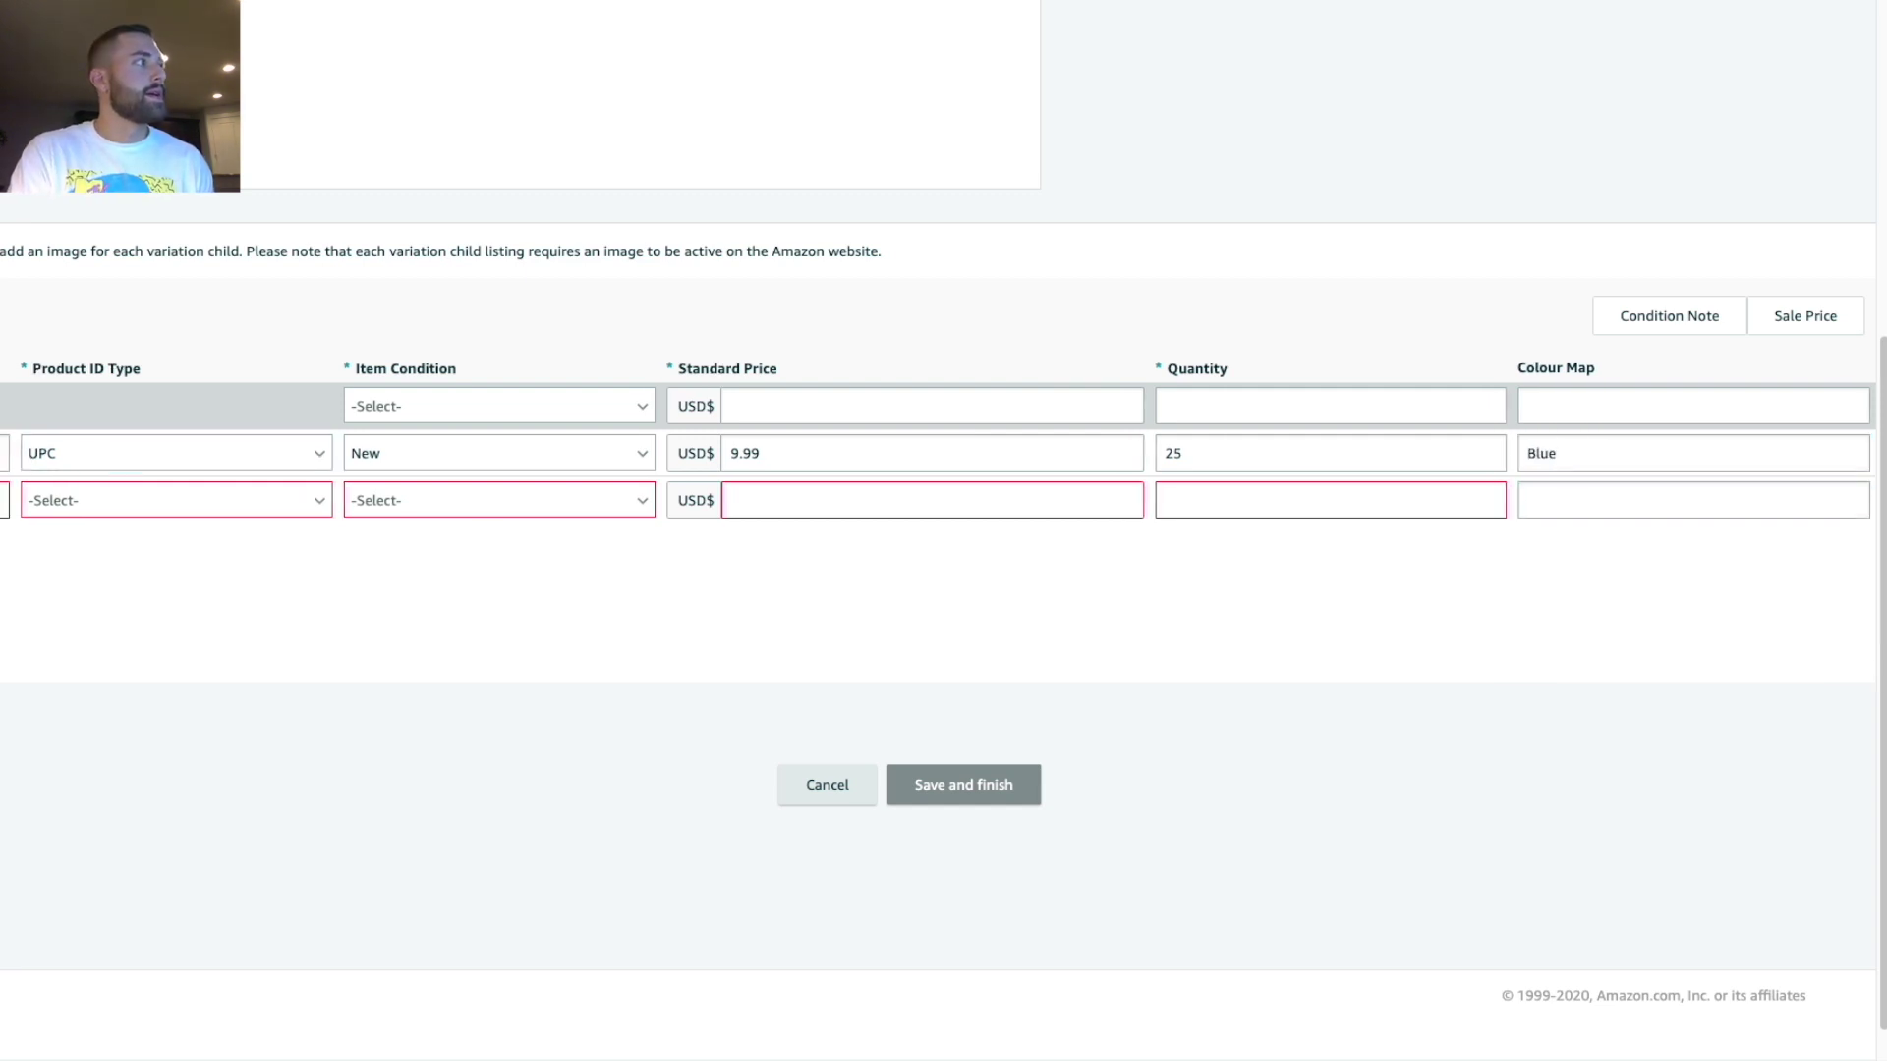
scroll(278, 493, up, 5)
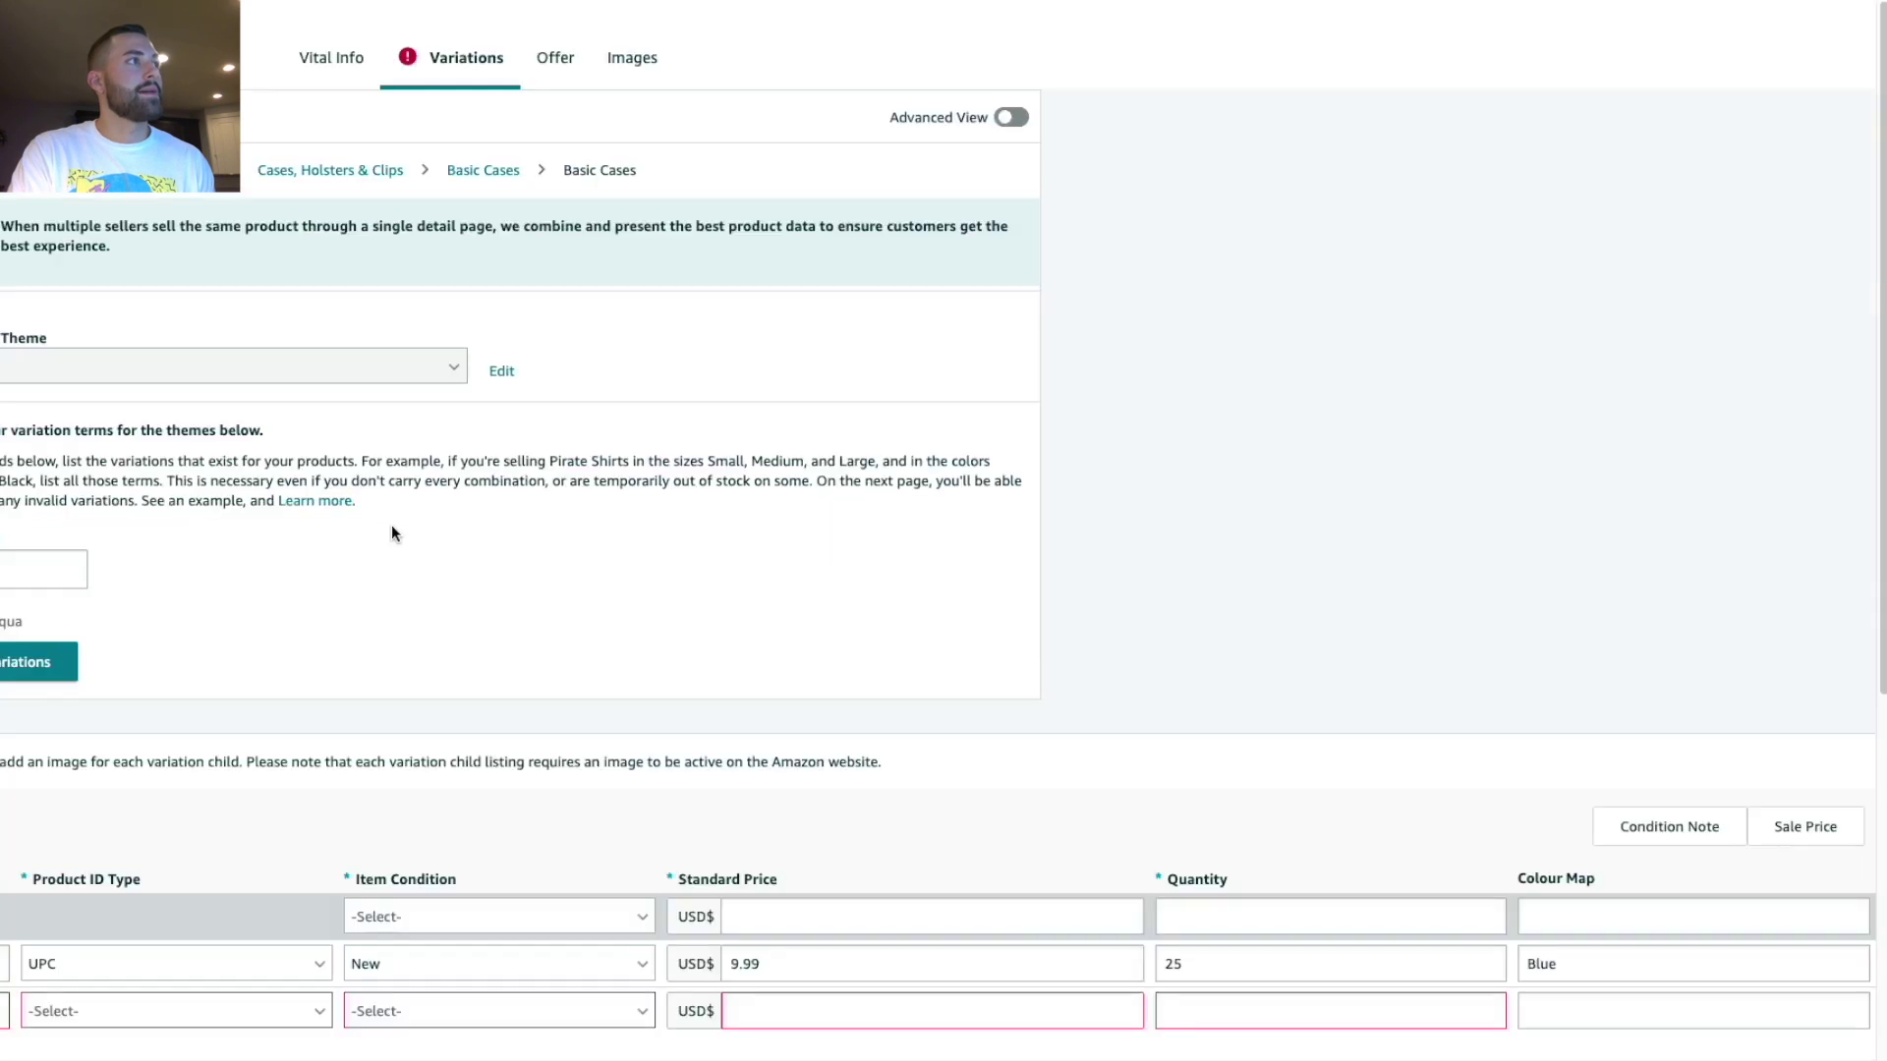